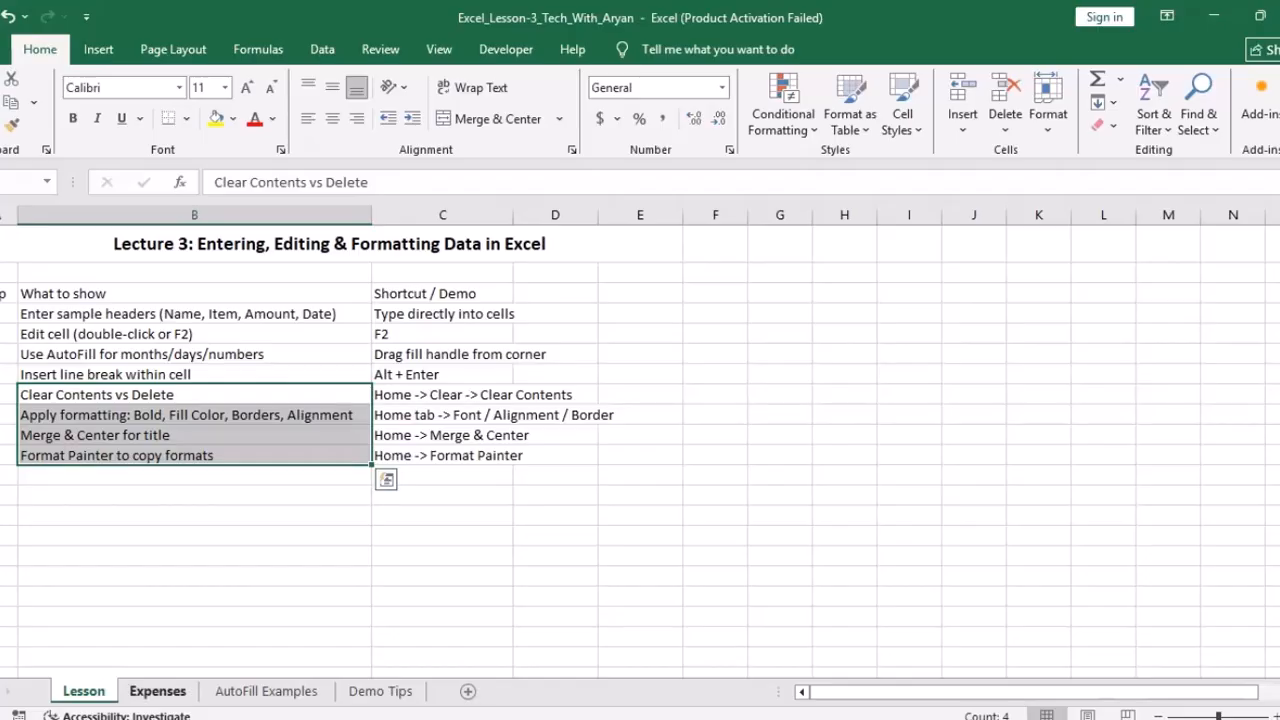
# Step: Switch to the Expenses sheet to show its Weekly Expenses demo table
pyautogui.click(157, 691)
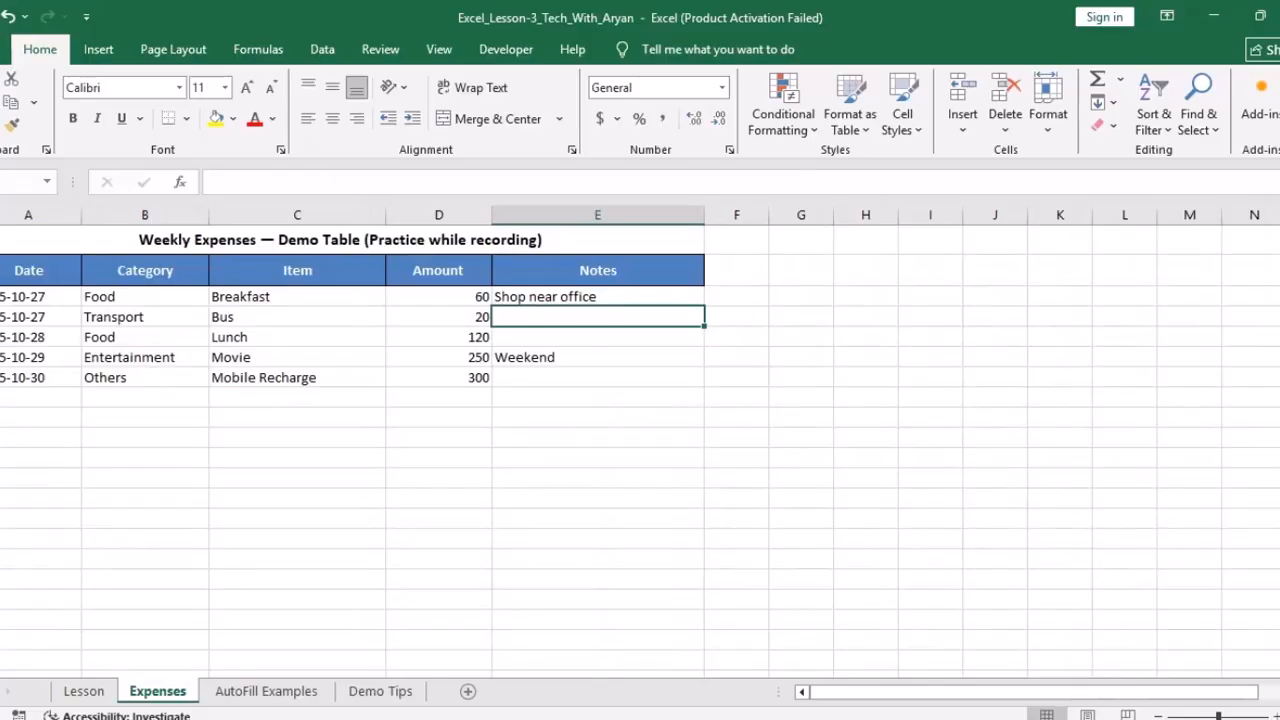
pyautogui.moveTo(340, 240); pyautogui.dragTo(370, 378)
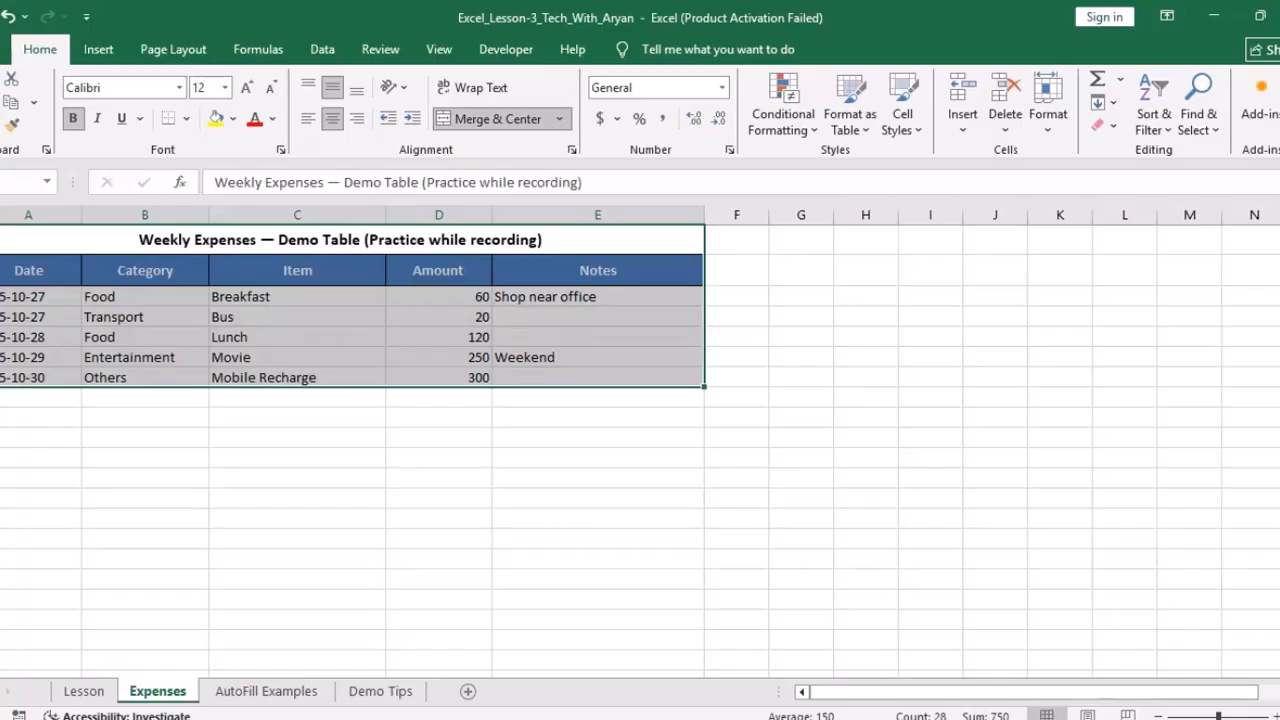
pyautogui.click(28, 271)
pyautogui.click(145, 271)
pyautogui.click(297, 271)
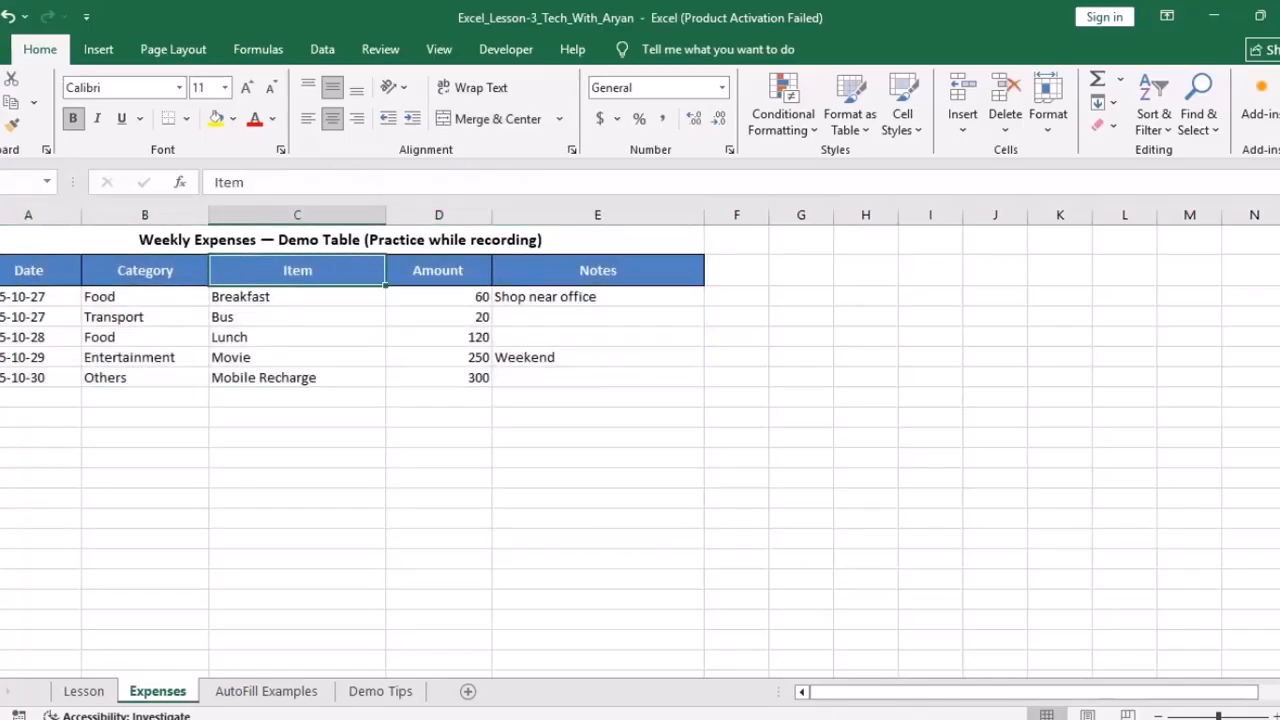
pyautogui.moveTo(320, 240); pyautogui.dragTo(345, 378)
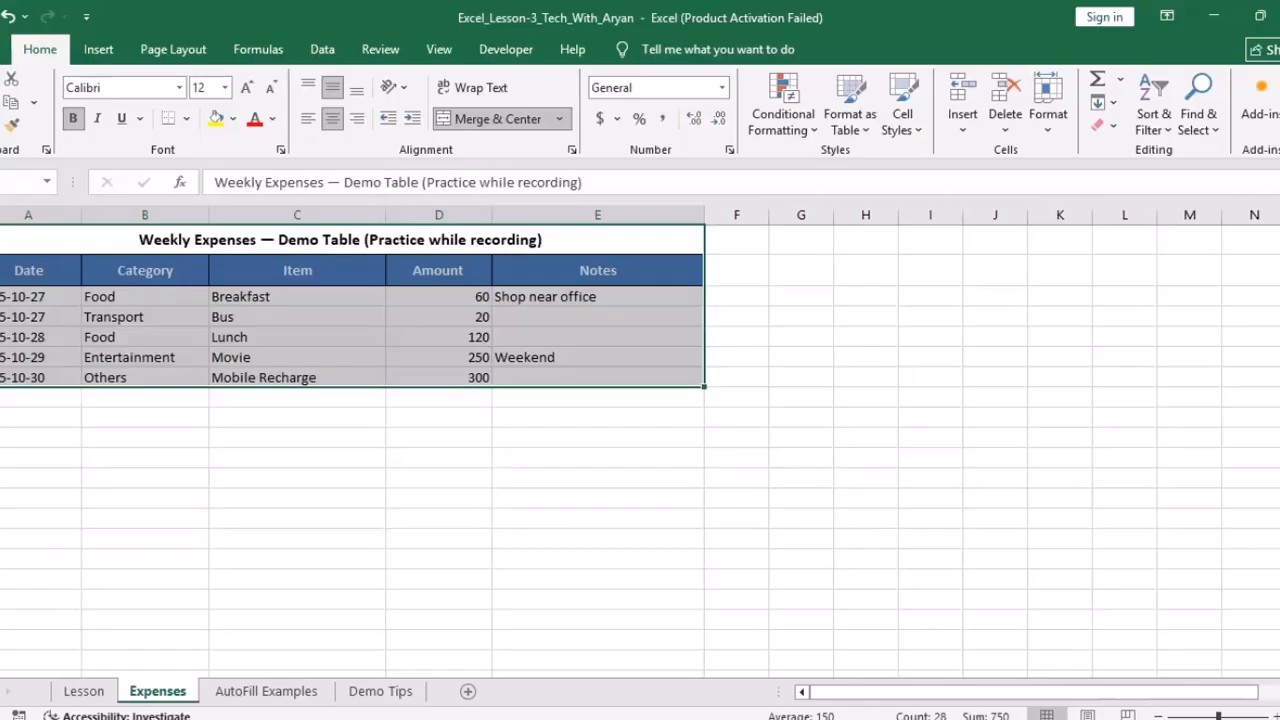
pyautogui.click(40, 478)
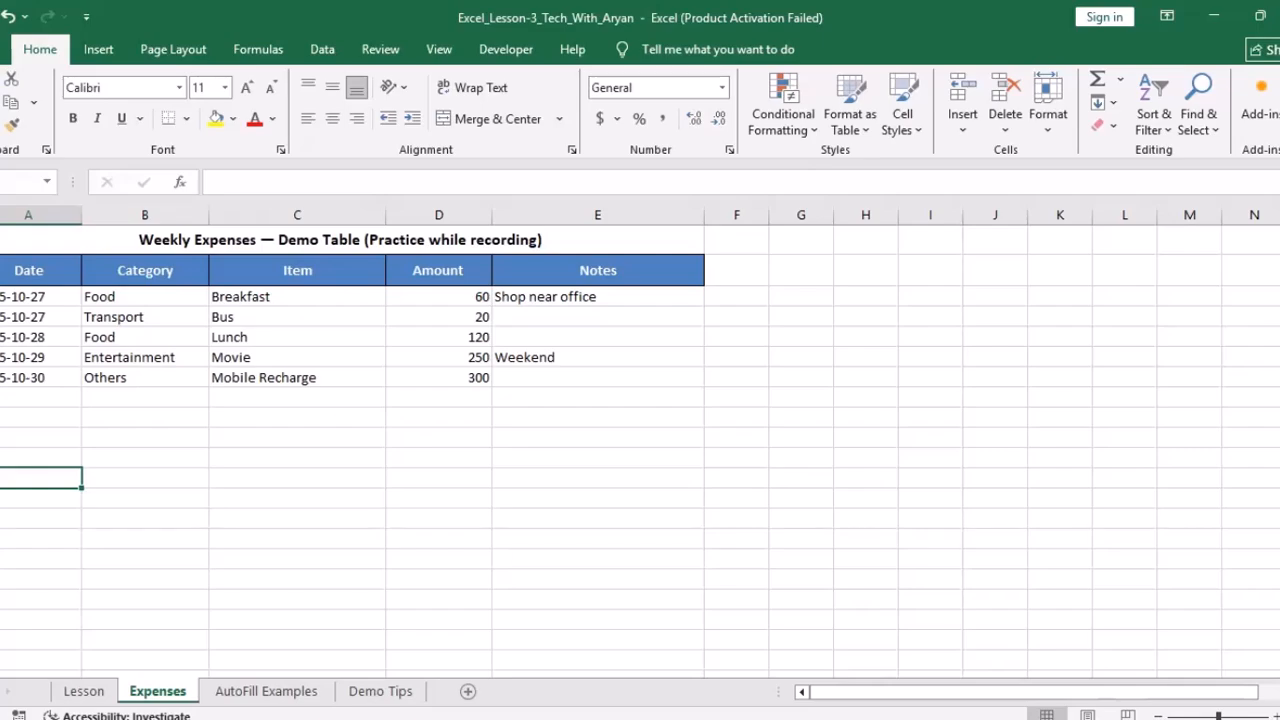
pyautogui.click(145, 271)
pyautogui.moveTo(340, 240); pyautogui.dragTo(500, 397)
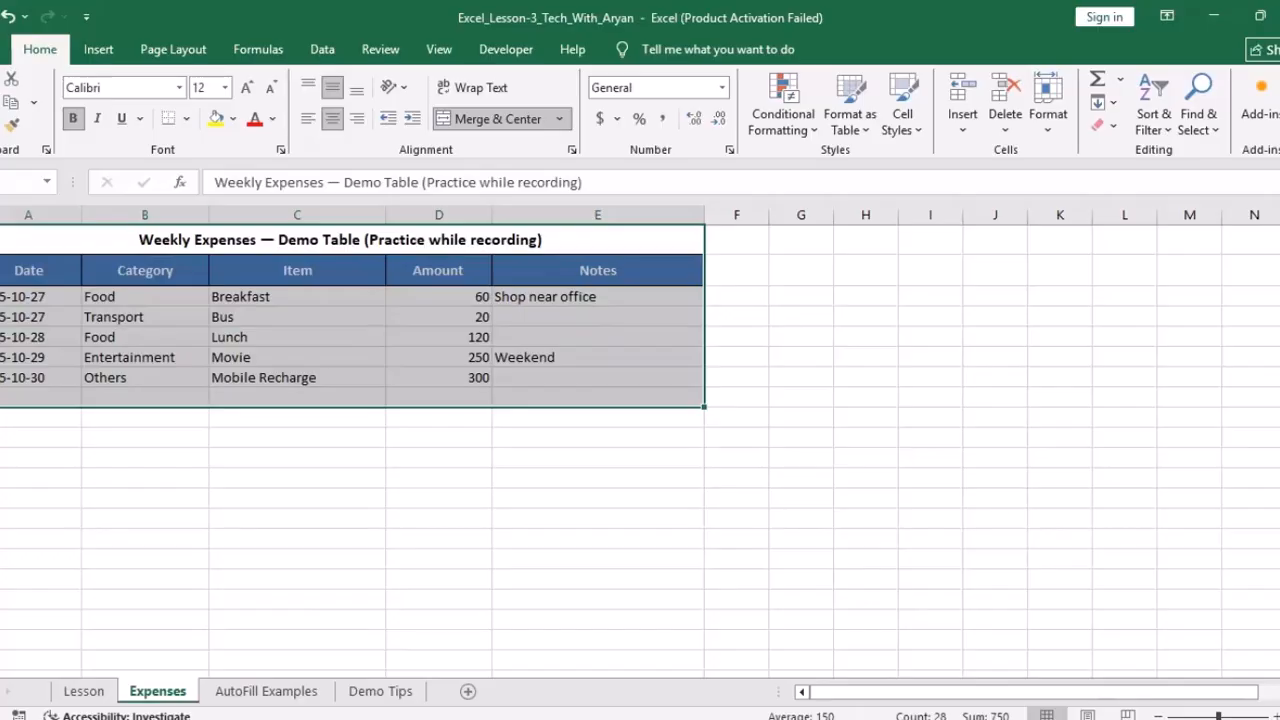
pyautogui.click(205, 240)
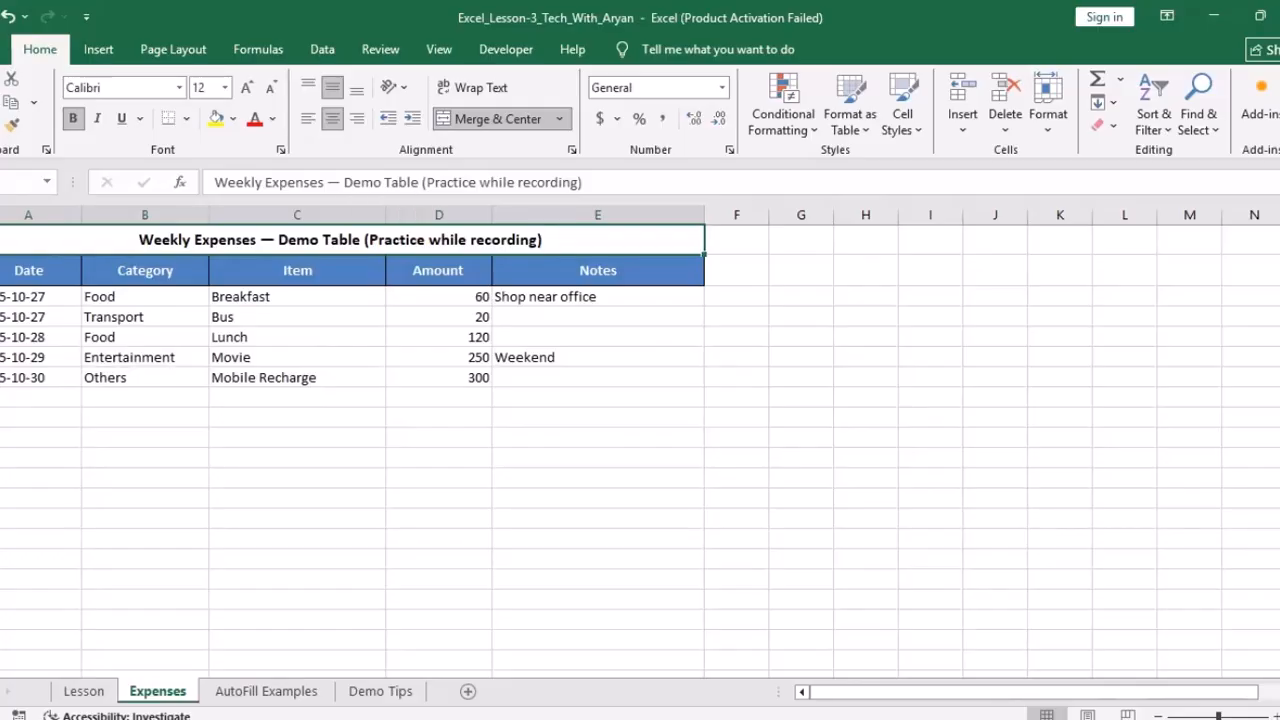
# Step: Type 'Weekly Expenses - Demo Table (Practice Whilw Recording)' into an empty column A cell below the table
pyautogui.click(42, 457)
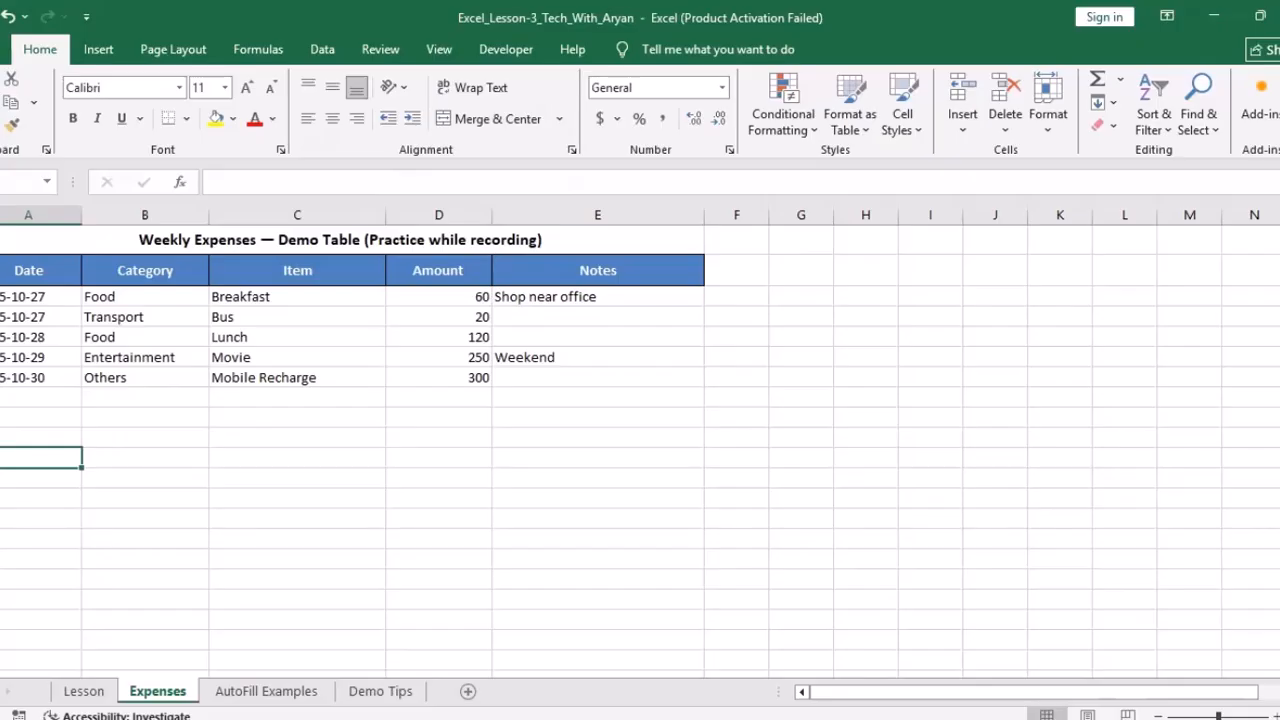
pyautogui.write('Week')
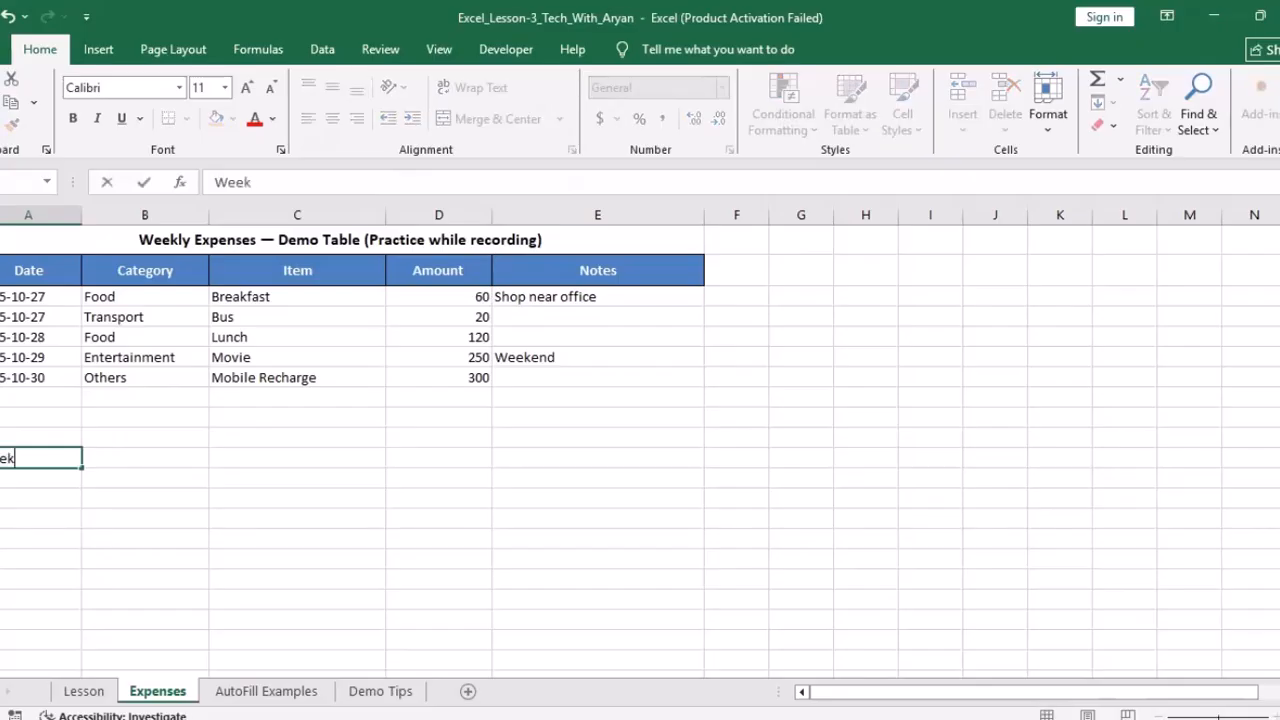
pyautogui.write('ly Expen')
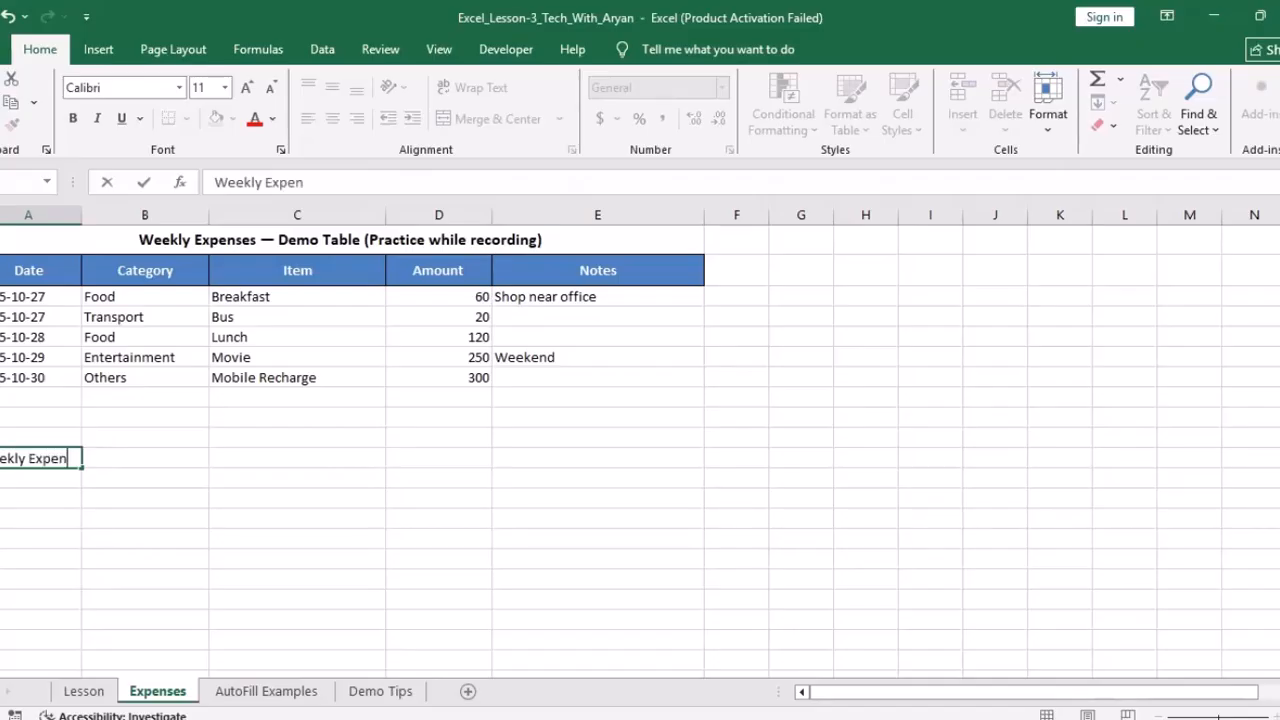
pyautogui.write('ses - Demo Table ')
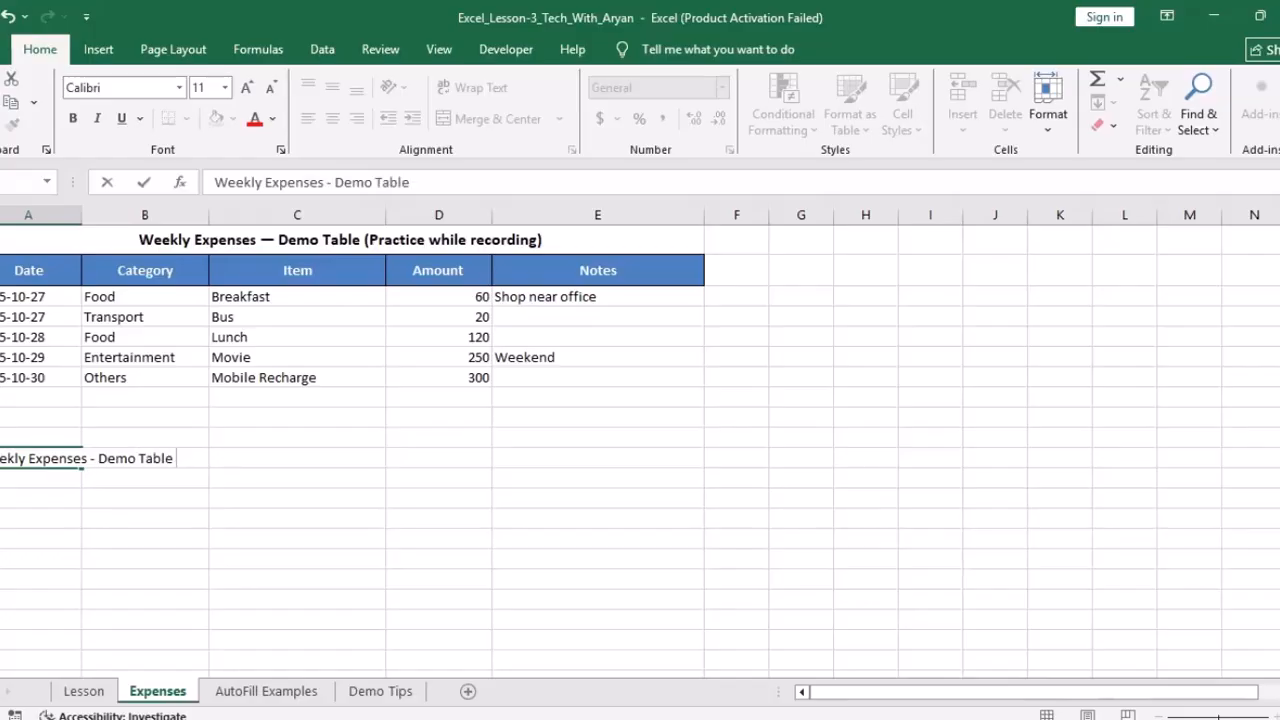
pyautogui.write('(Practice Whilw Recording)')
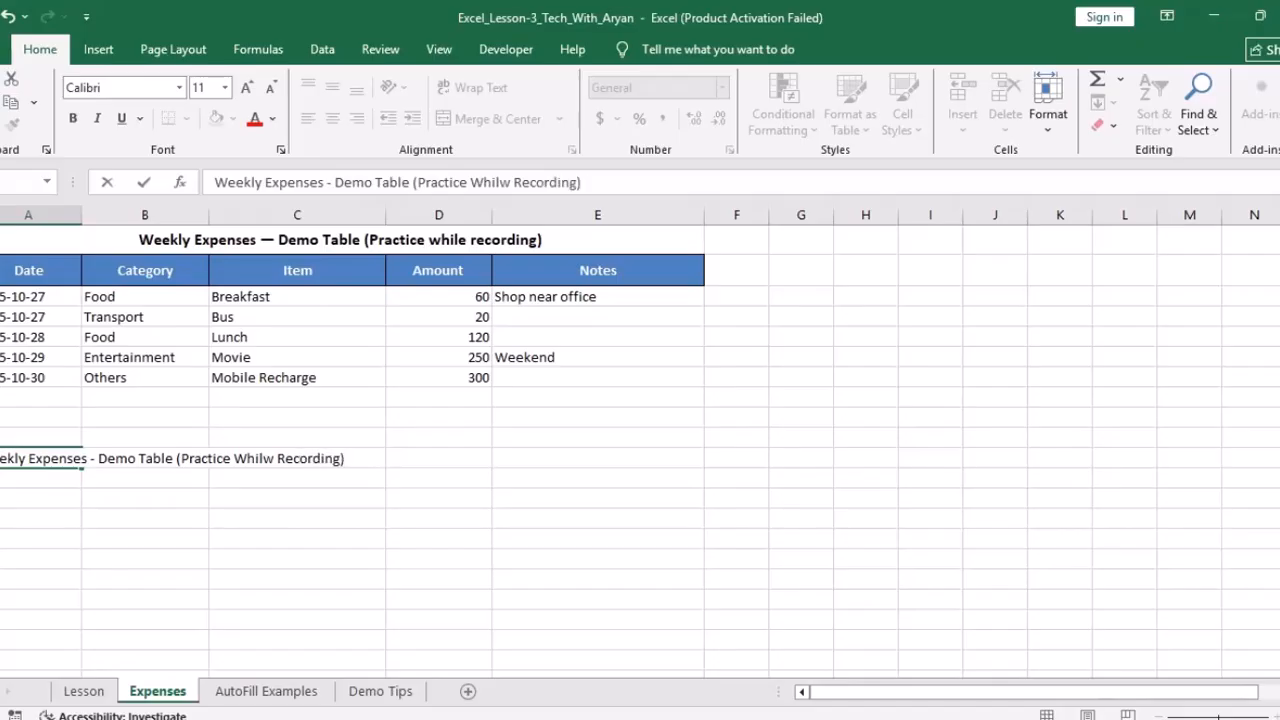
# Step: Merge & Center the new title across columns A to E
pyautogui.click(145, 539)
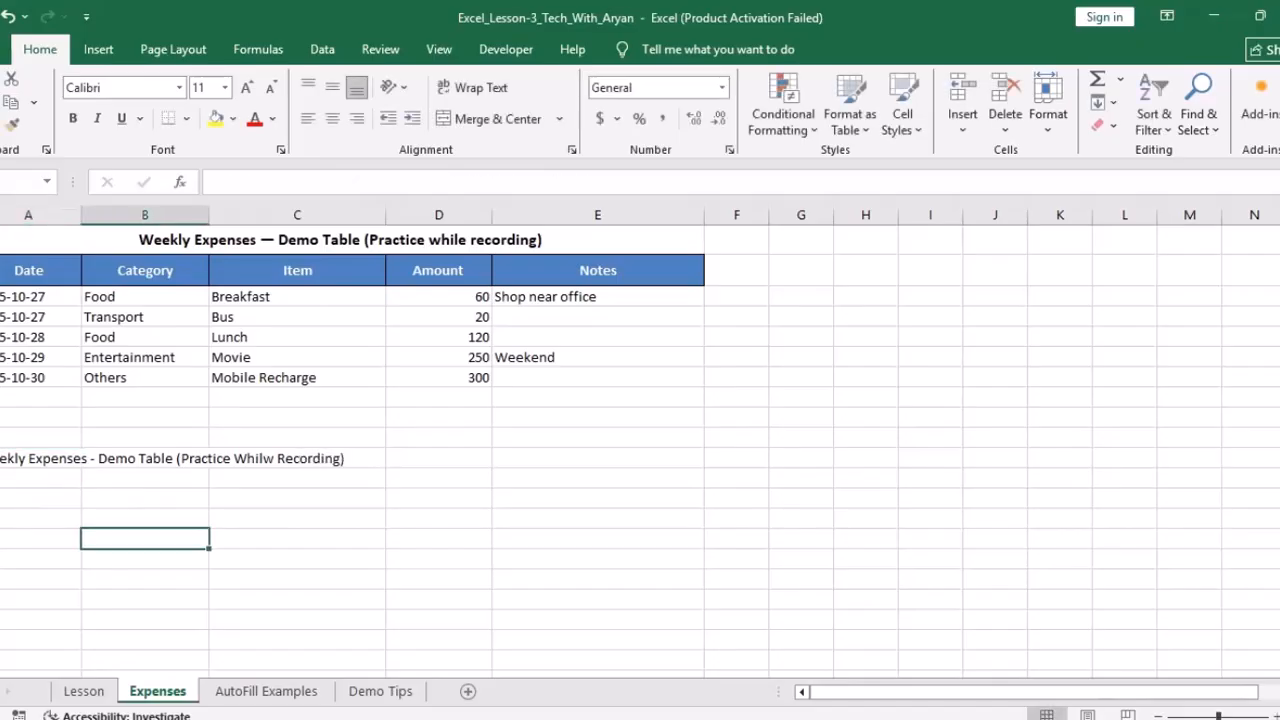
pyautogui.click(340, 240)
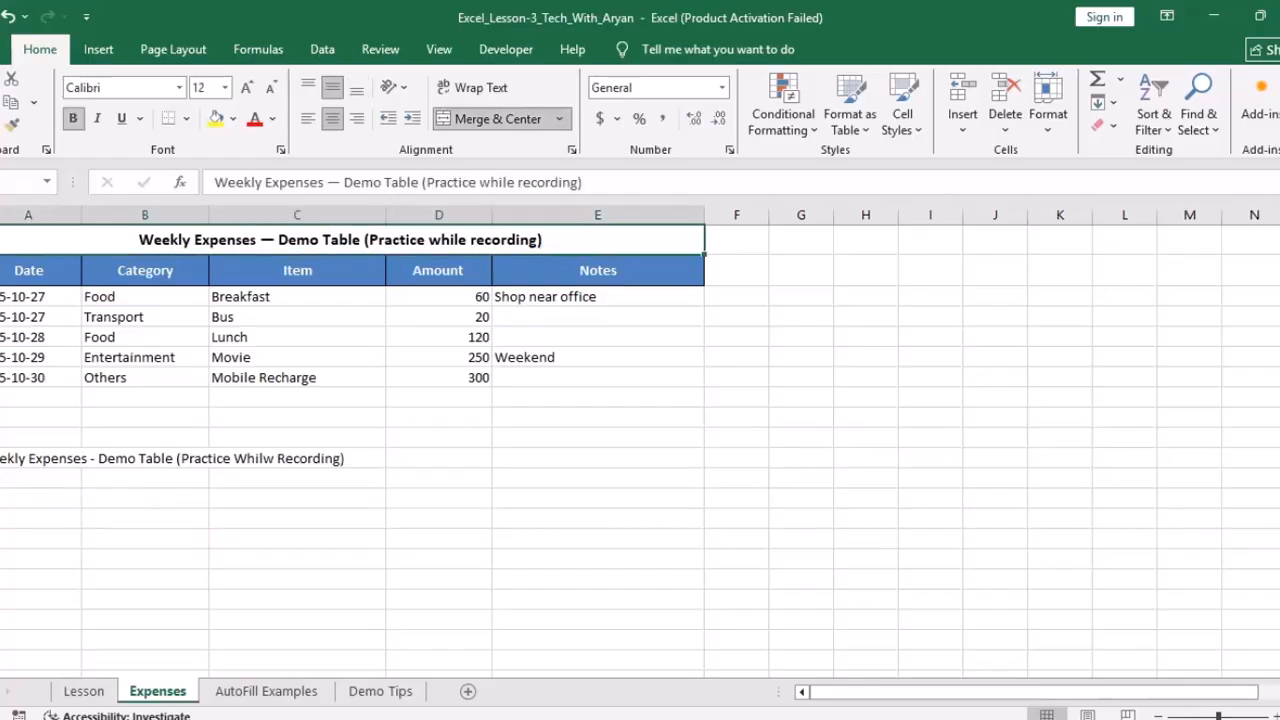
pyautogui.click(40, 478)
pyautogui.click(145, 498)
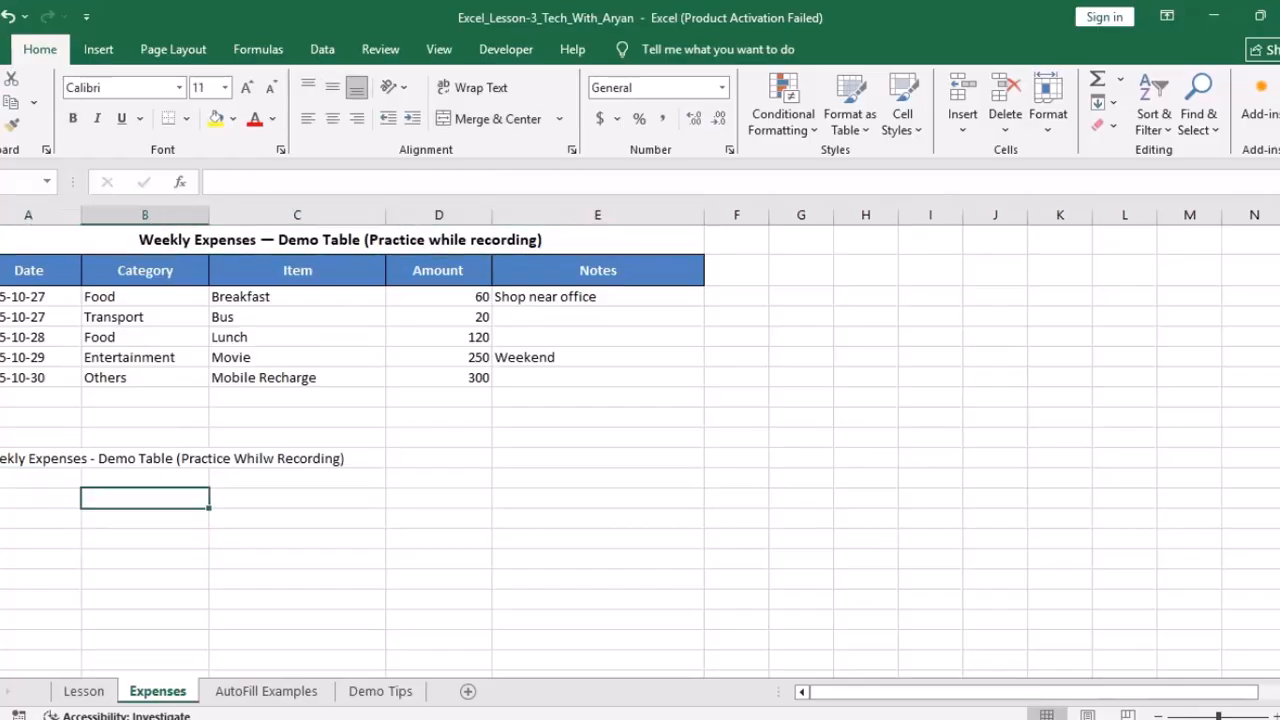
pyautogui.click(598, 270)
pyautogui.click(598, 240)
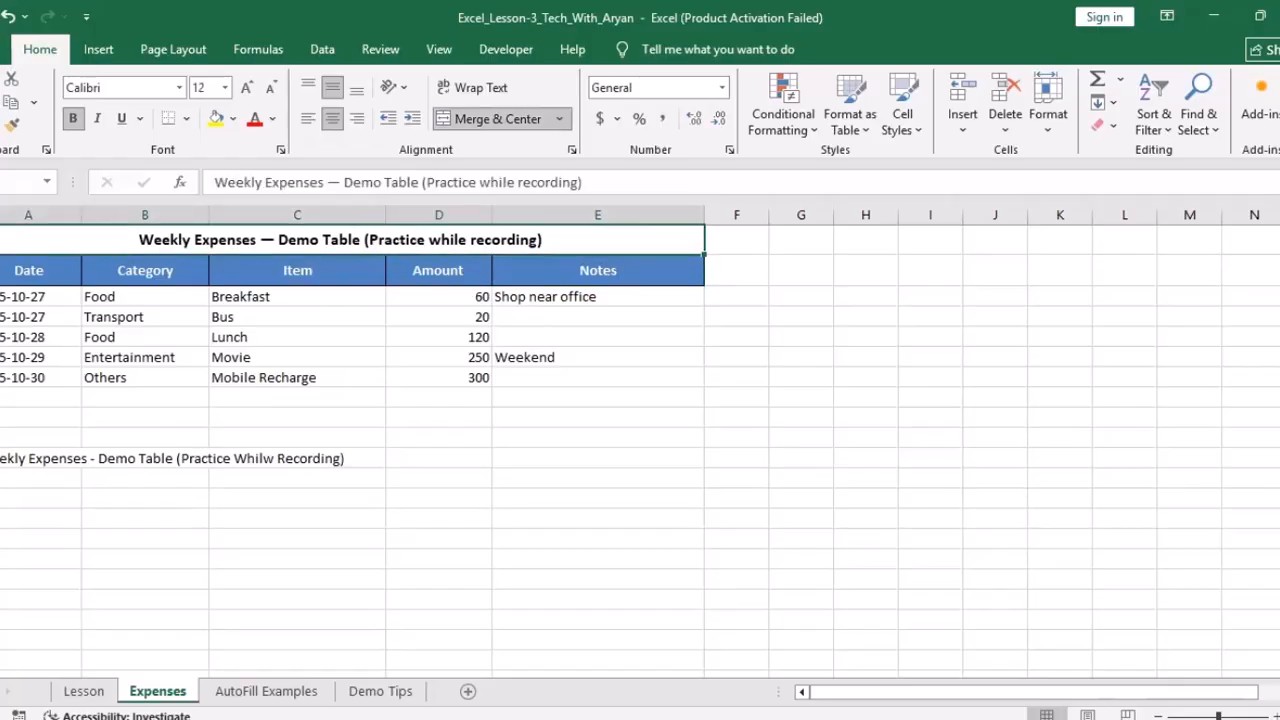
pyautogui.click(40, 458)
pyautogui.moveTo(40, 458); pyautogui.dragTo(600, 458)
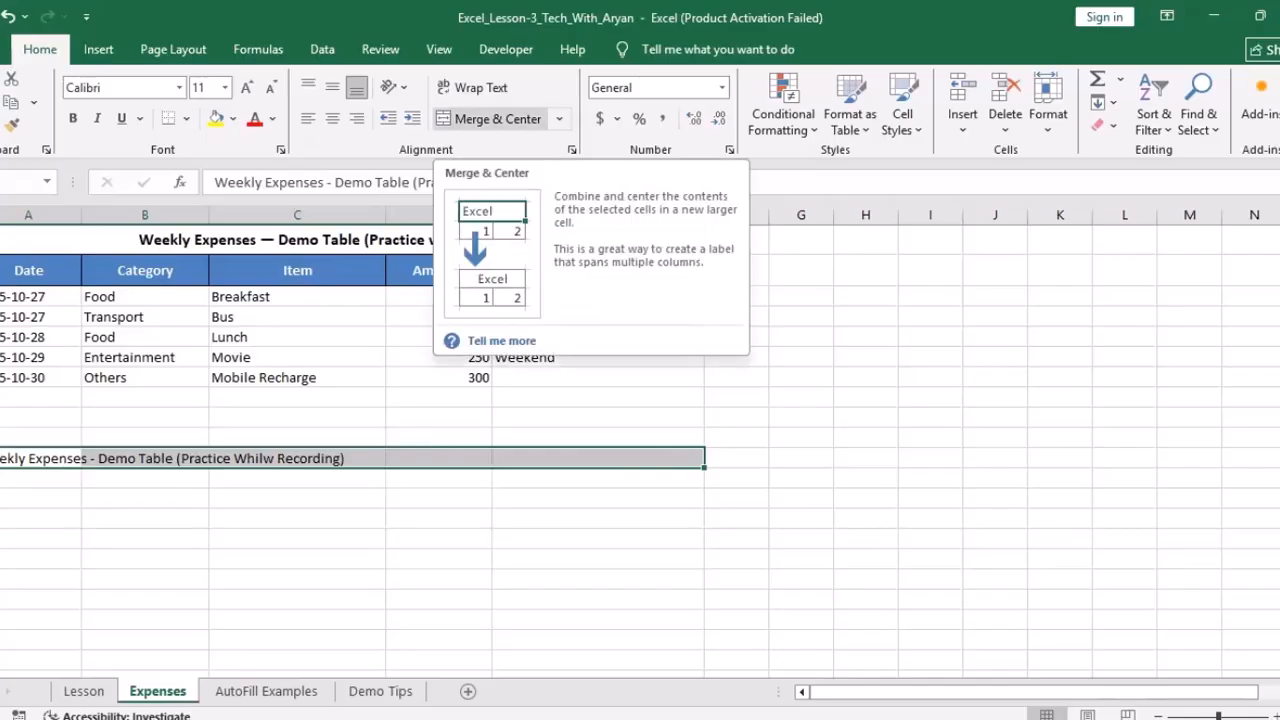
pyautogui.click(497, 119)
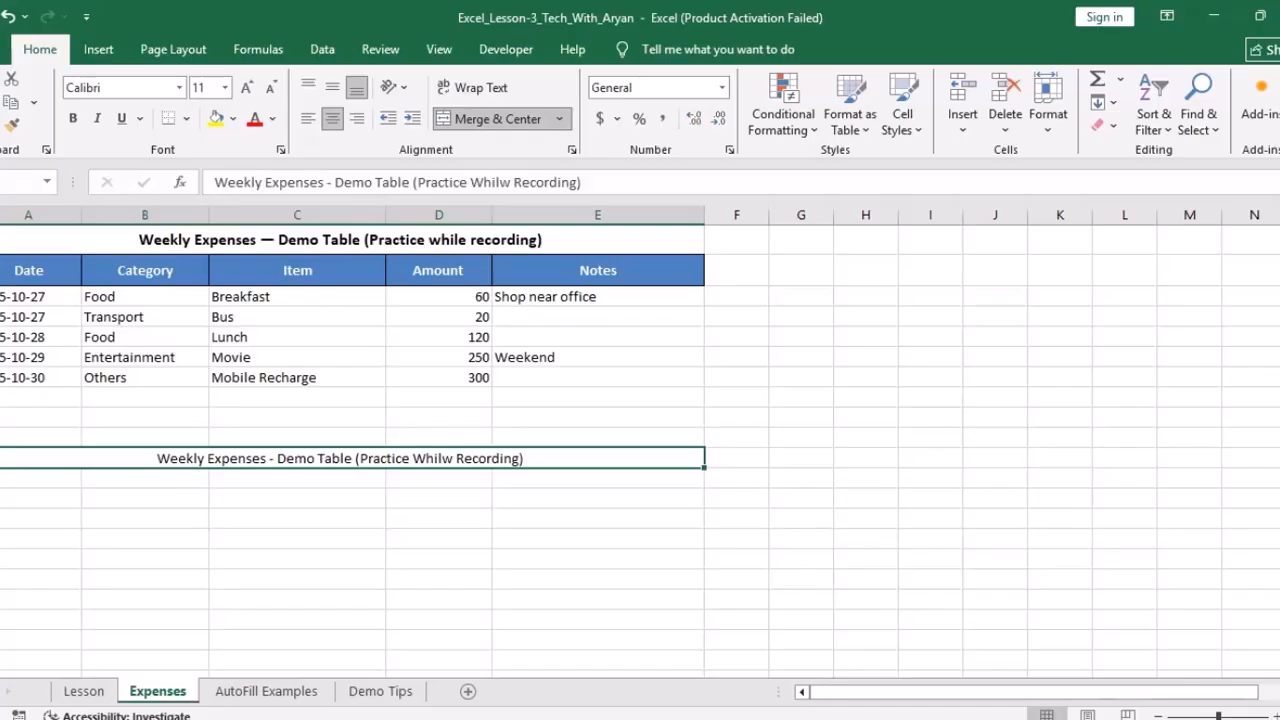
# Step: Make the lower merged title bold at font size 12
pyautogui.click(340, 240)
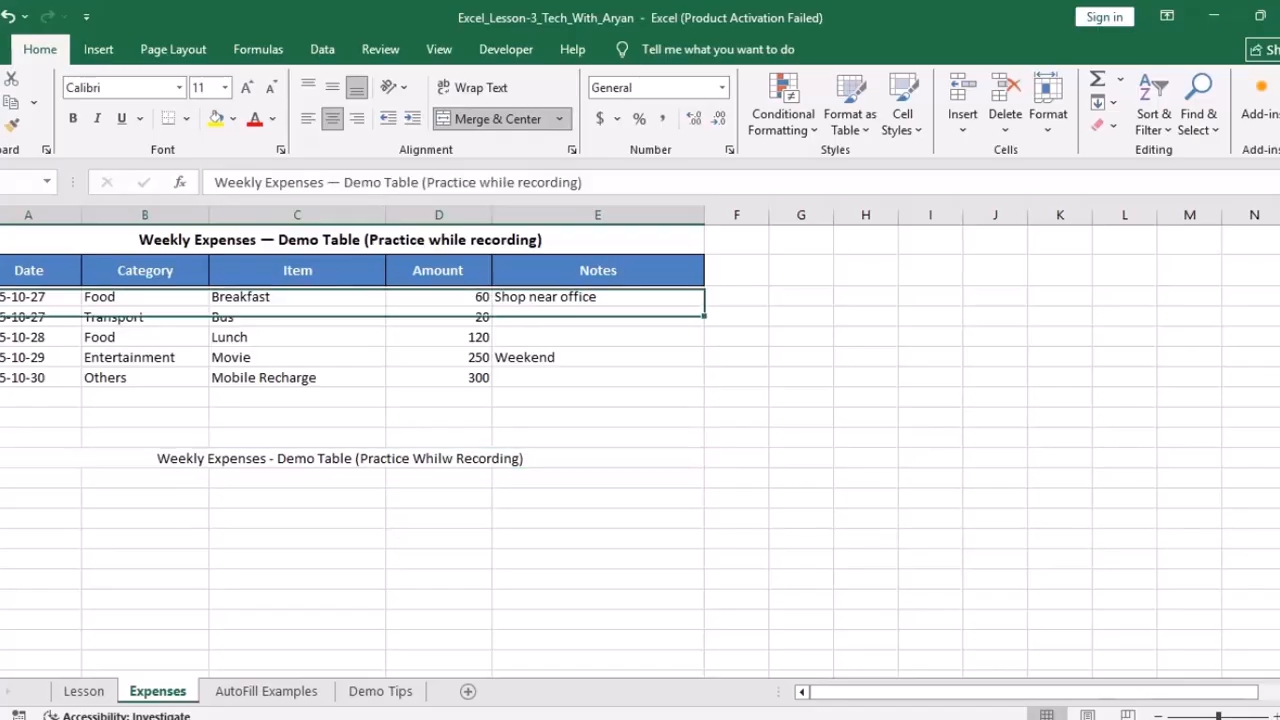
pyautogui.click(340, 458)
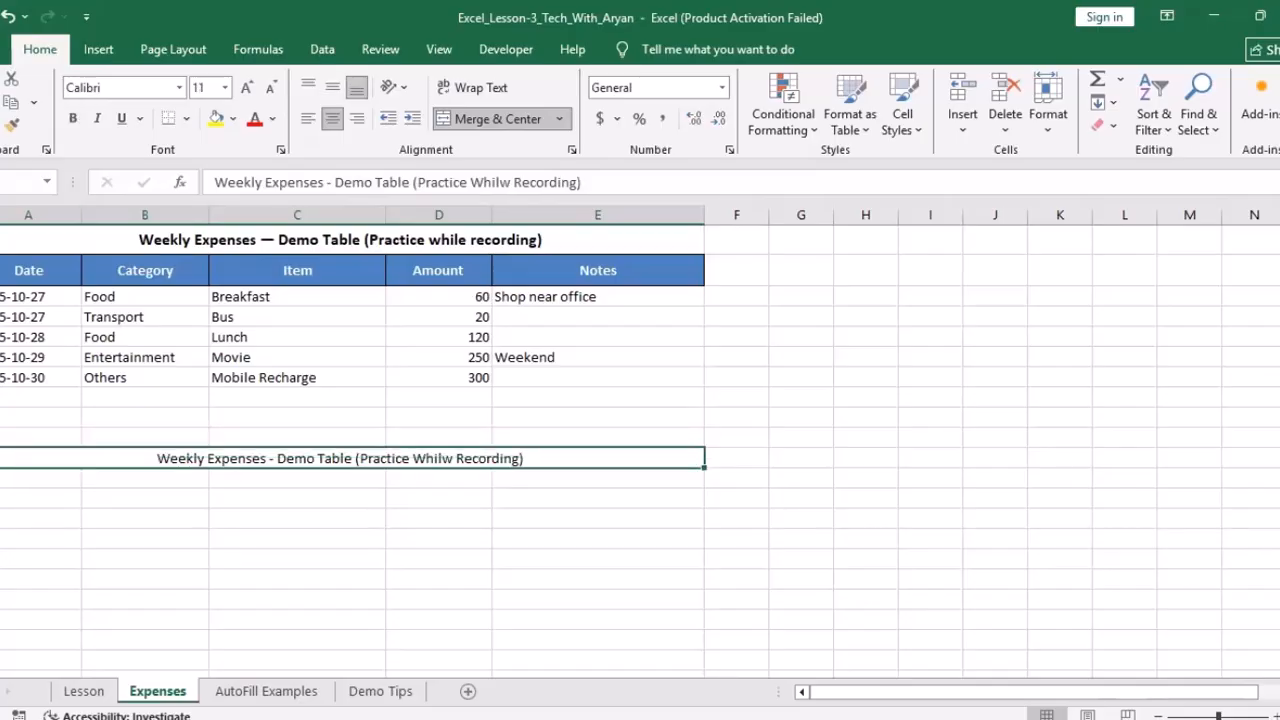
pyautogui.click(72, 118)
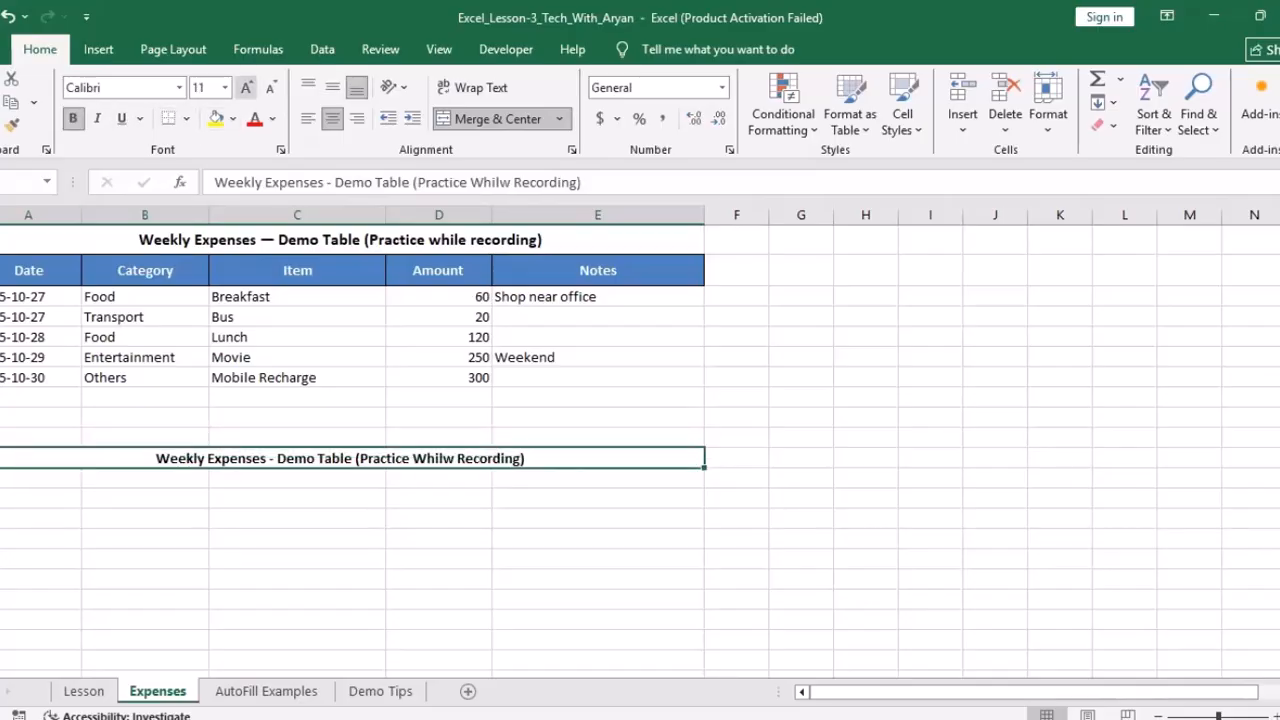
pyautogui.click(246, 88)
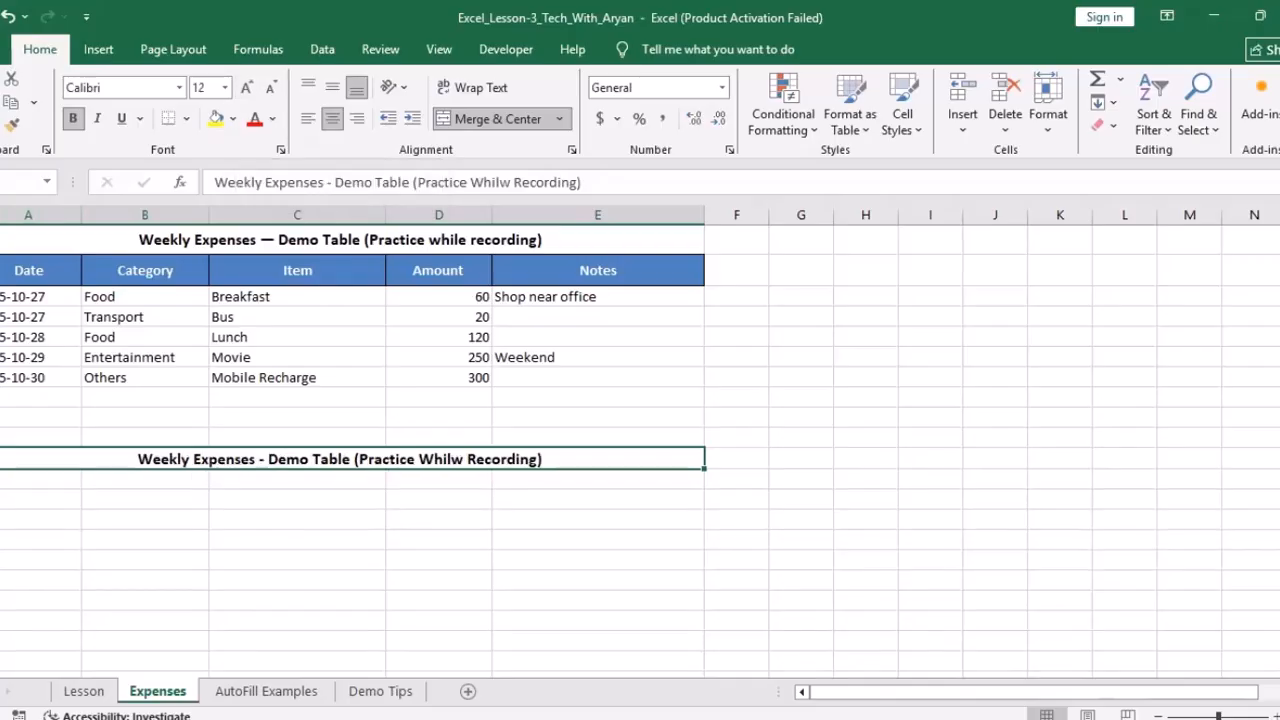
# Step: Drag the lower title's row border down to make the row taller
pyautogui.click(340, 240)
pyautogui.click(40, 417)
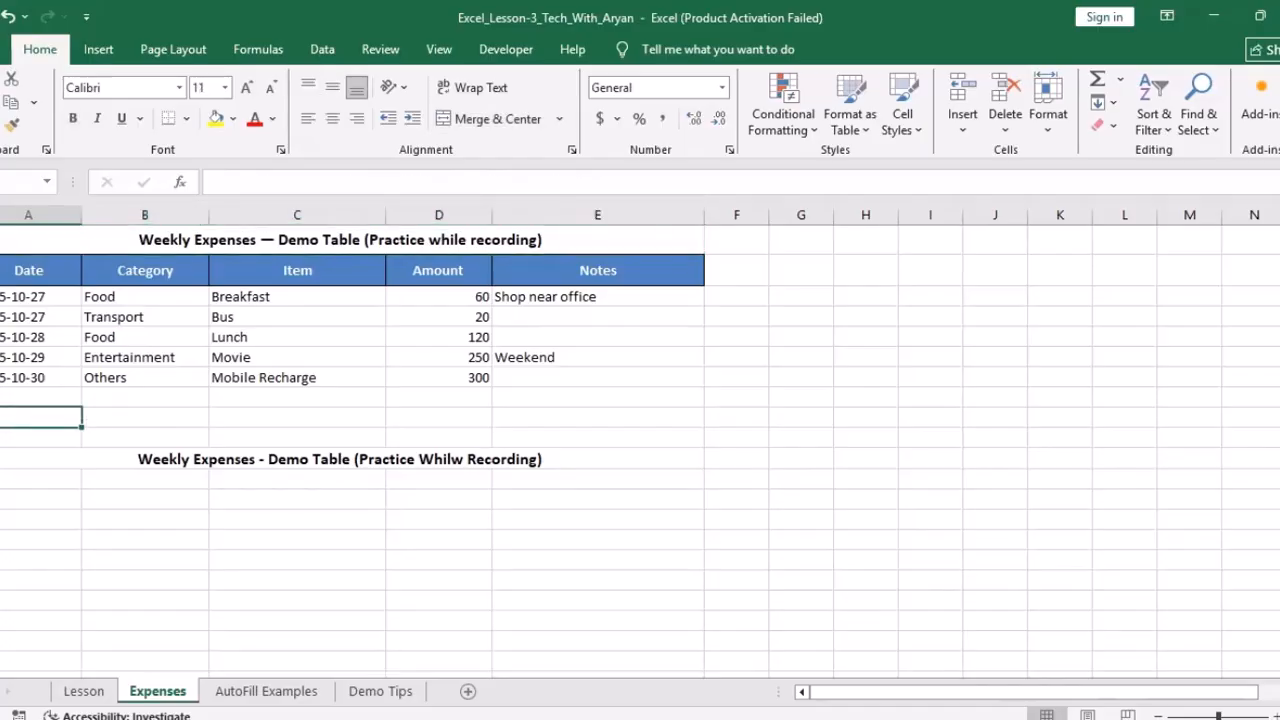
pyautogui.click(340, 240)
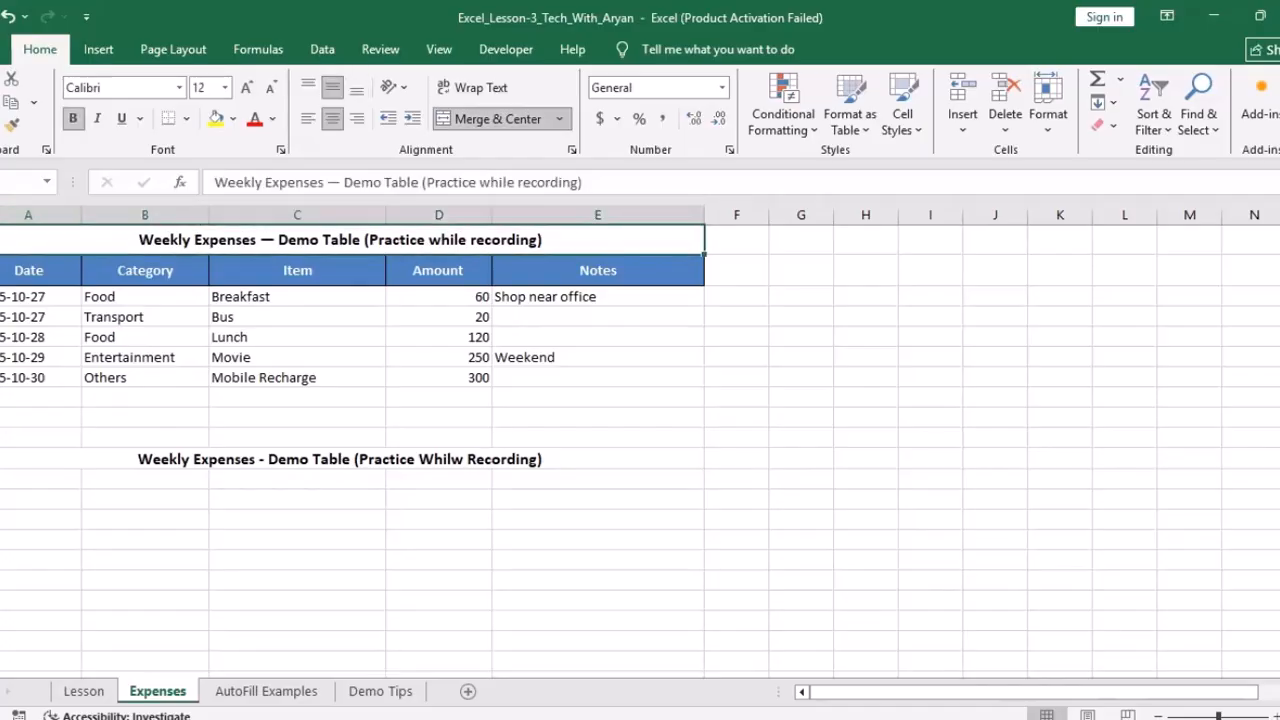
pyautogui.moveTo(0, 469); pyautogui.dragTo(2, 482)
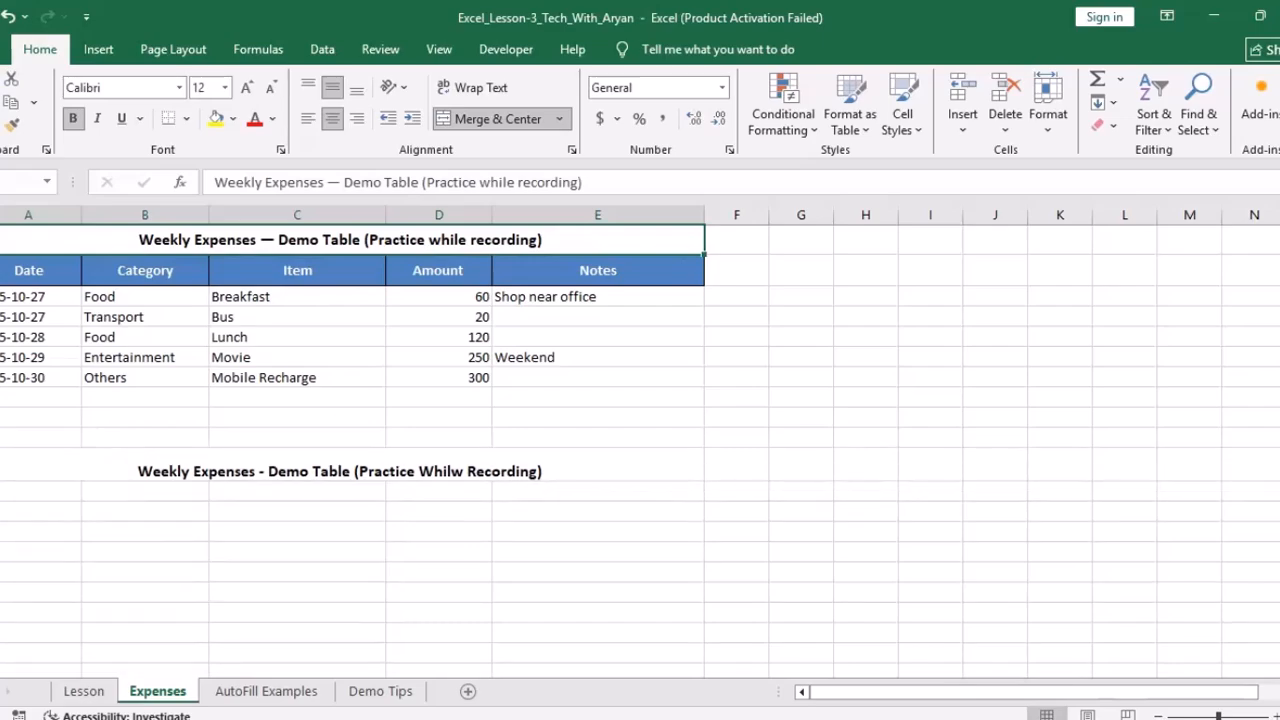
pyautogui.click(340, 468)
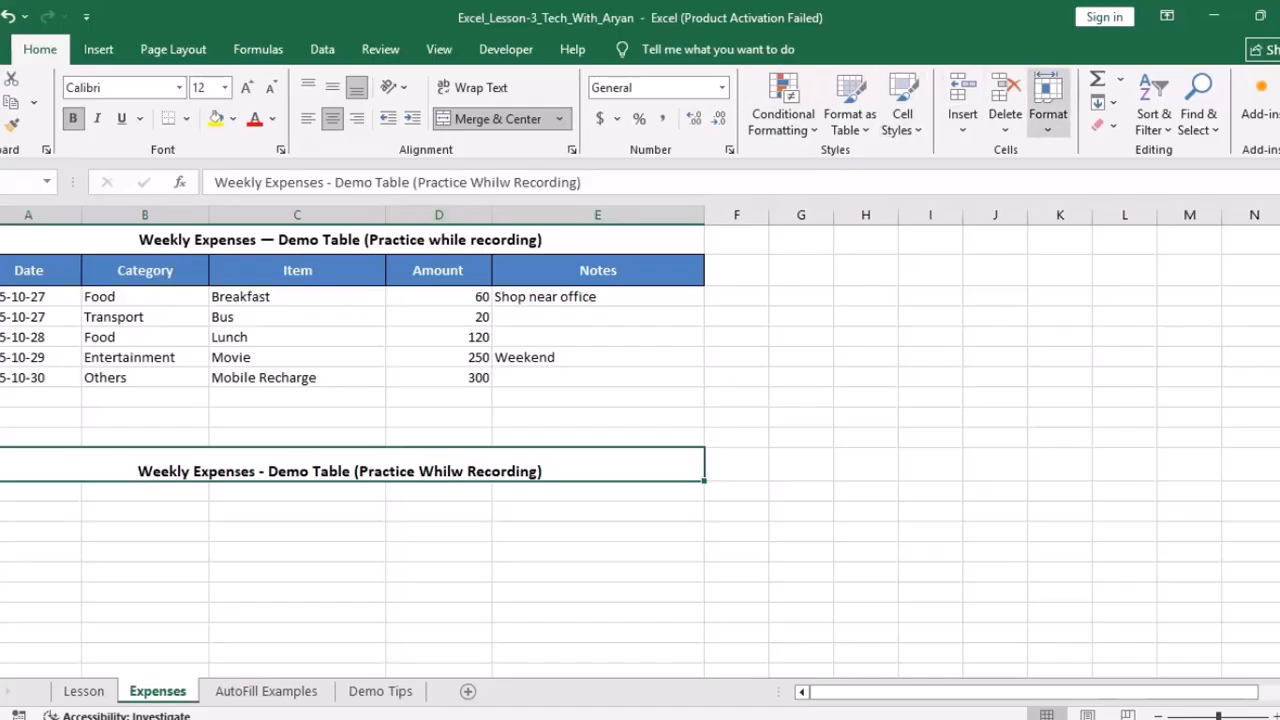
# Step: Set the lower title's row height to 24
pyautogui.click(1048, 105)
pyautogui.click(1097, 176)
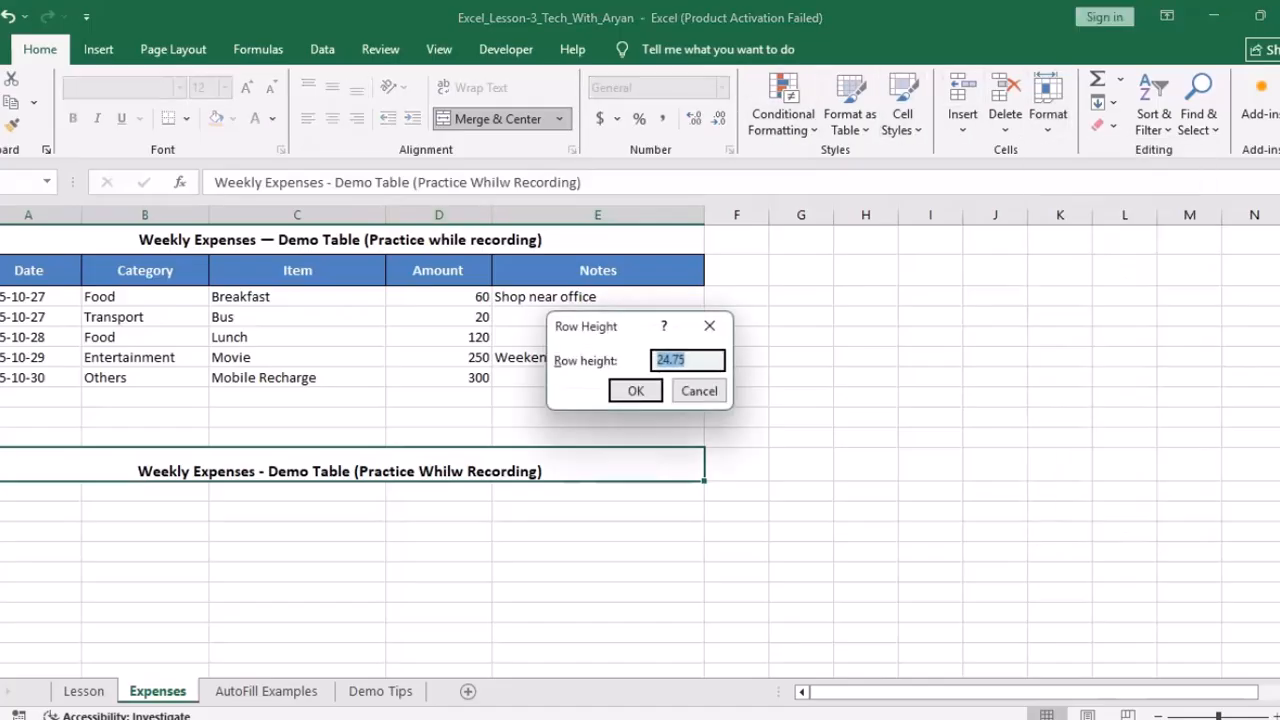
pyautogui.write('24')
pyautogui.press('Return')
# Step: Centre the lower title vertically within its row
pyautogui.click(438, 611)
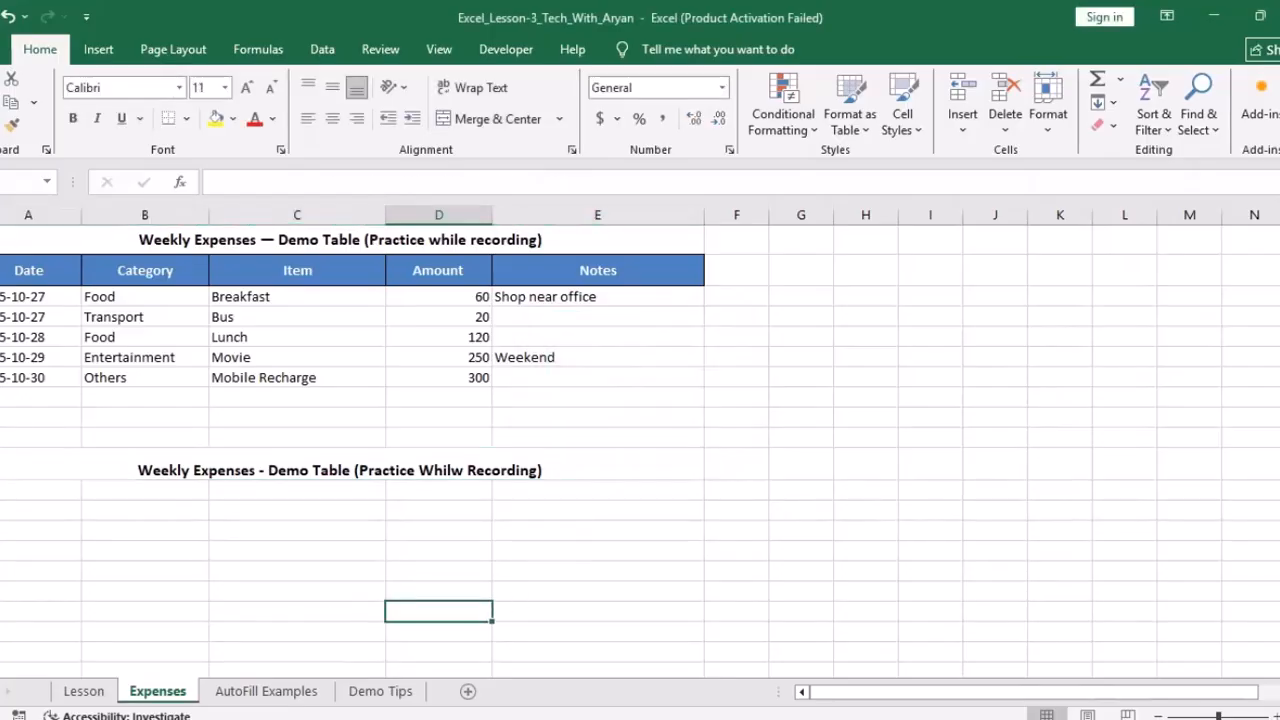
pyautogui.click(438, 468)
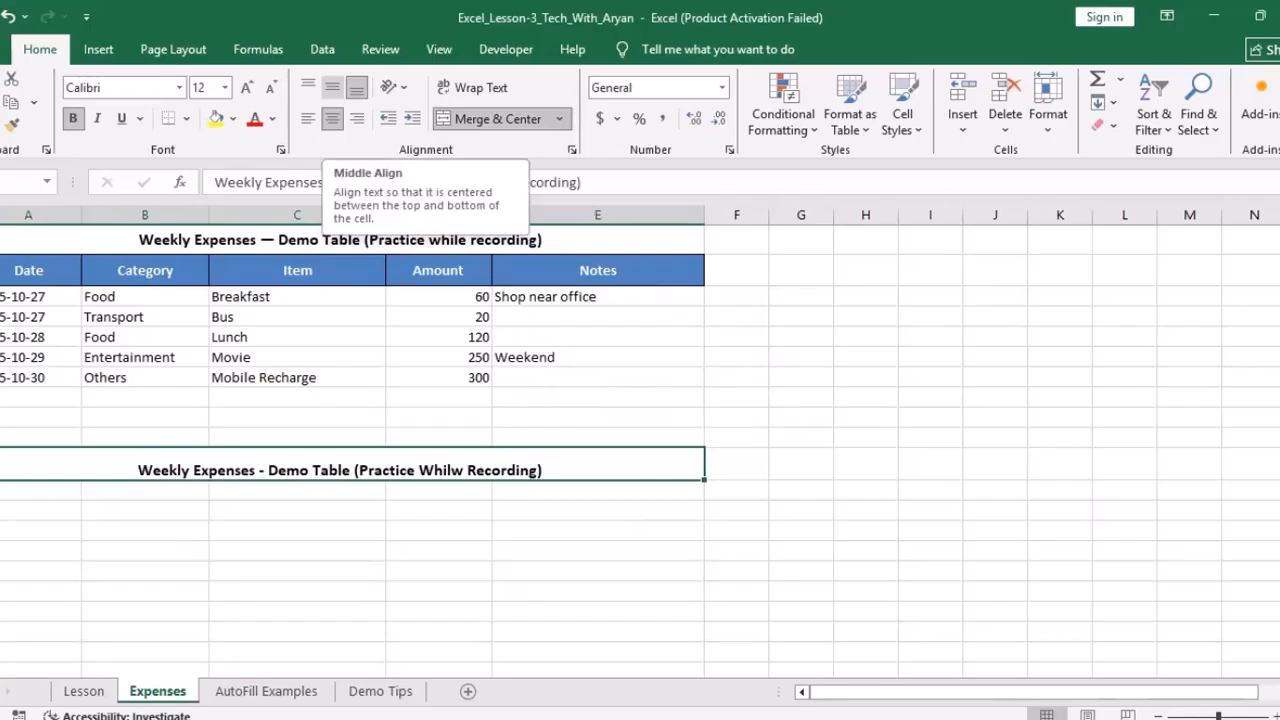
pyautogui.click(332, 87)
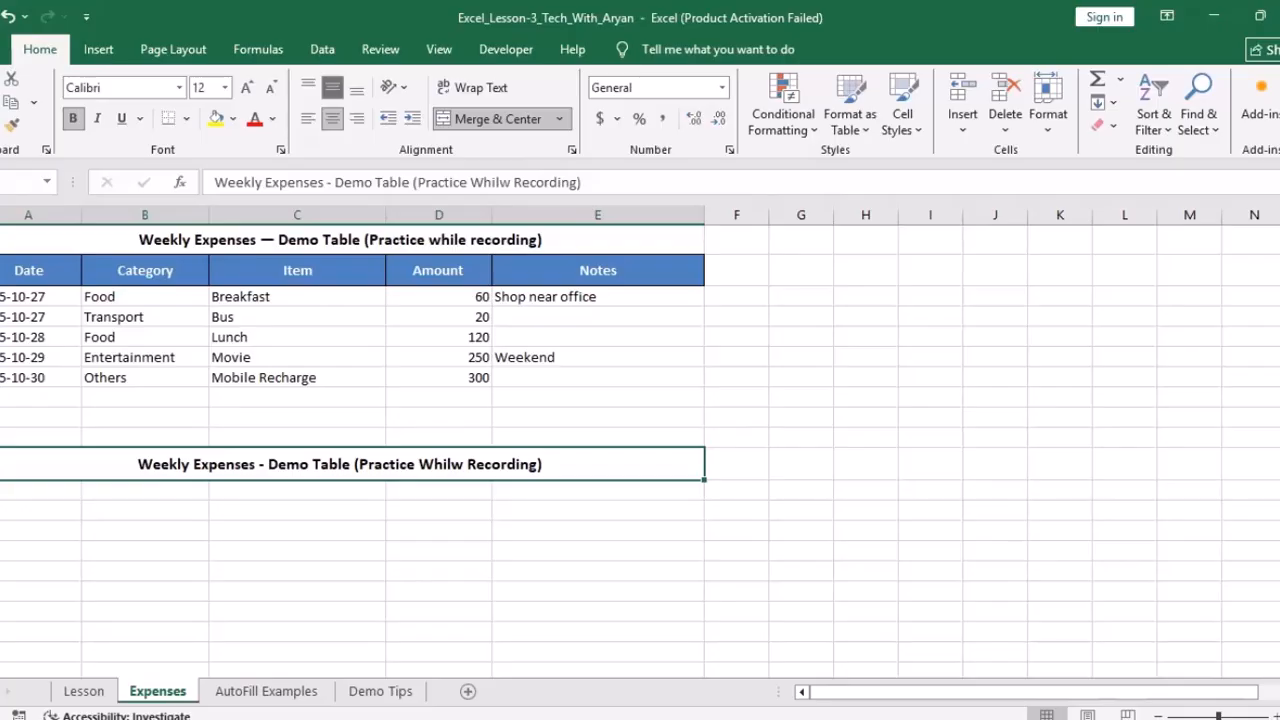
pyautogui.click(297, 551)
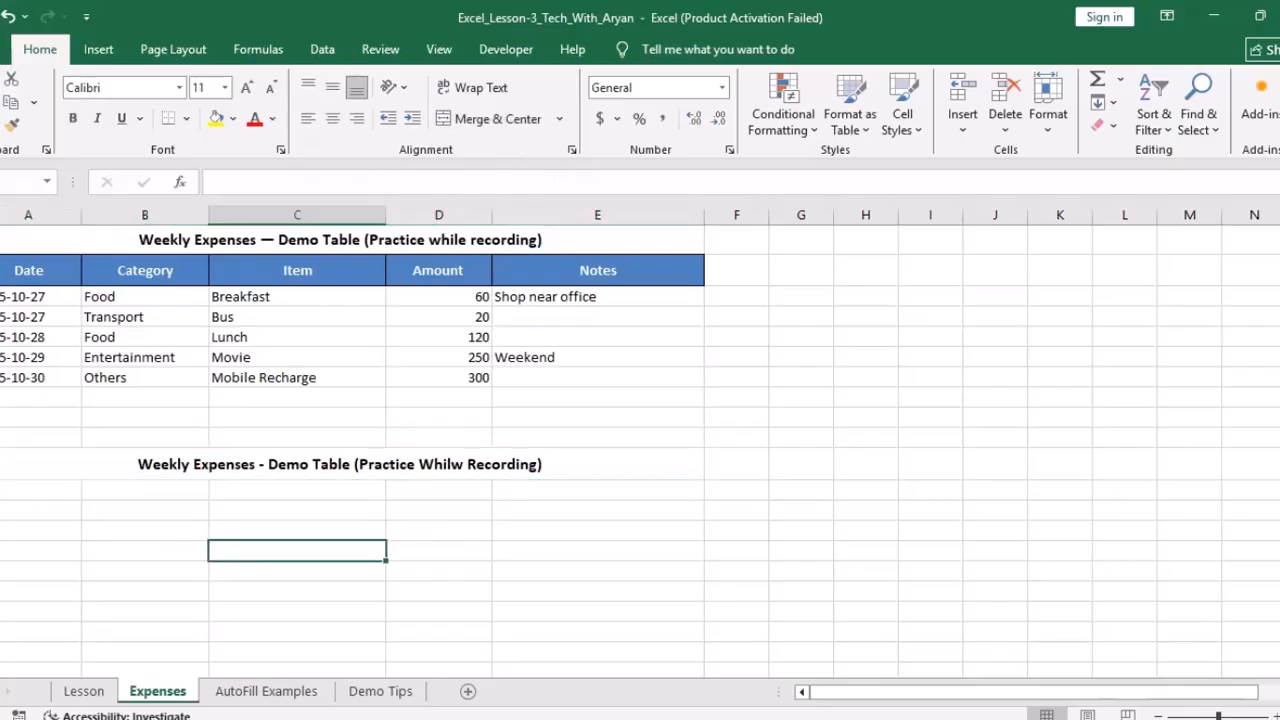
pyautogui.click(40, 490)
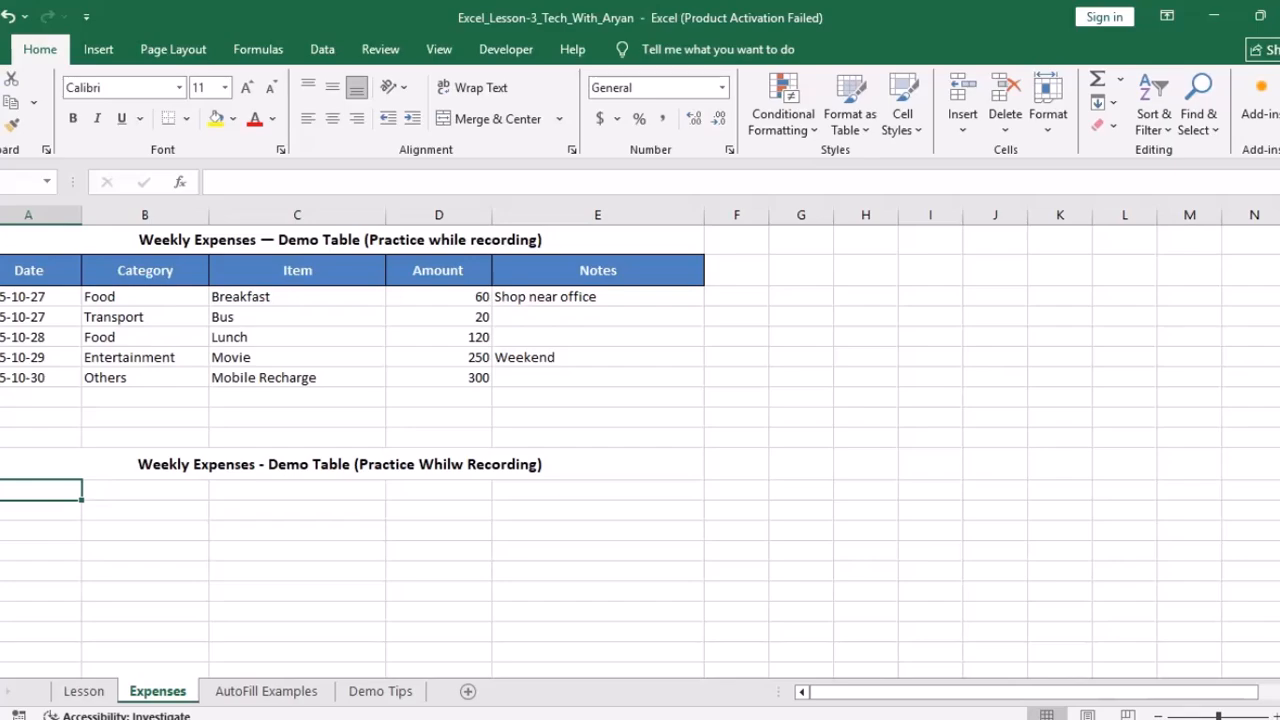
# Step: Enter the headers Date, Category, Item, Amount and Notes across columns A–E under the second title
pyautogui.write('Date')
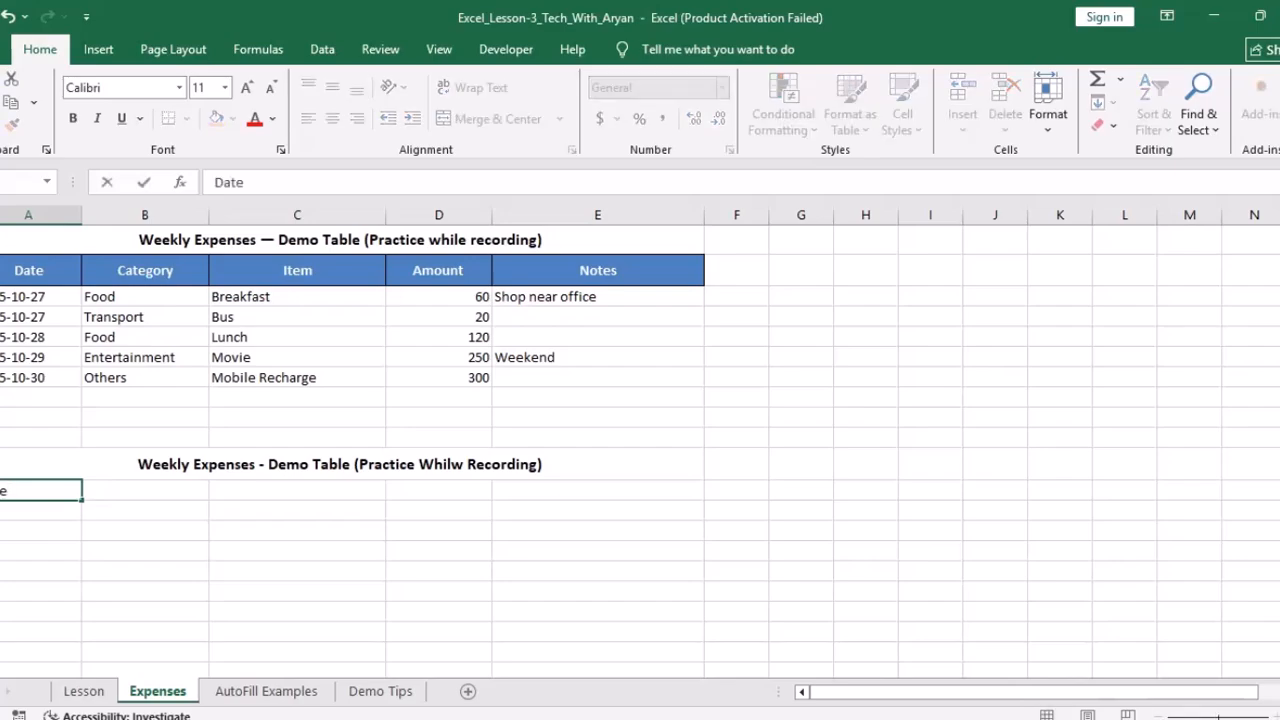
pyautogui.press('Tab')
pyautogui.write('Category')
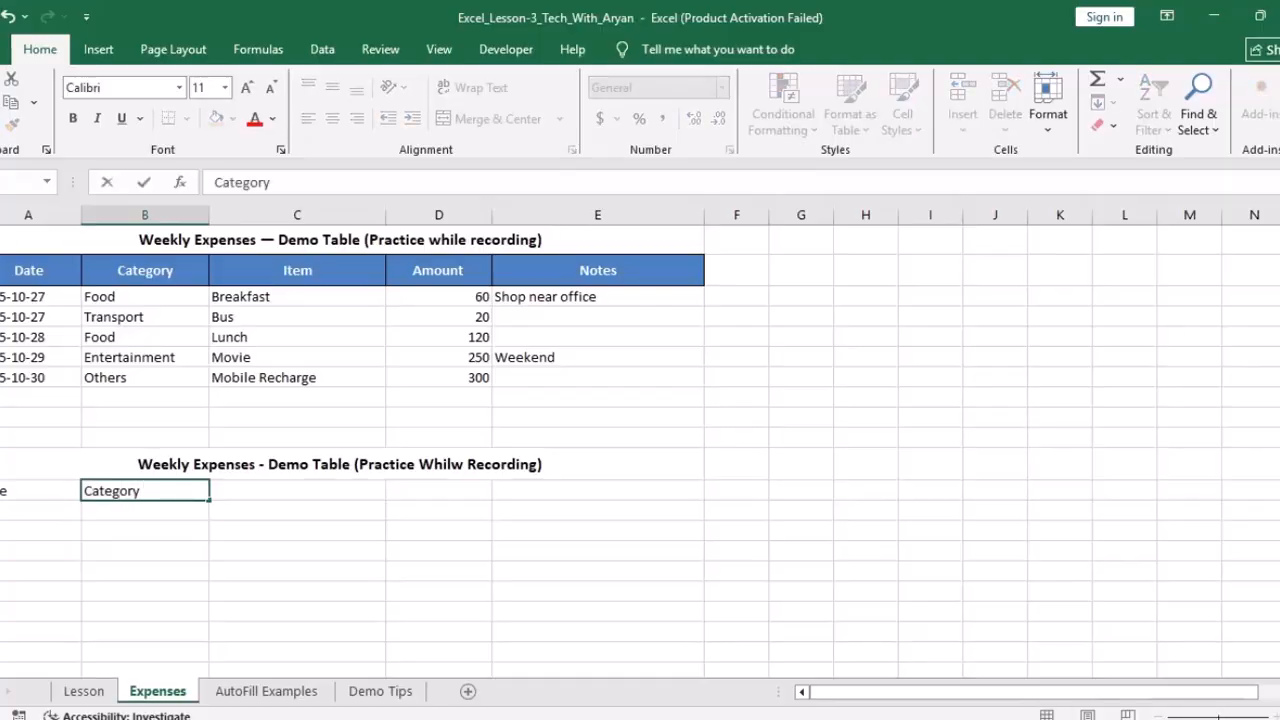
pyautogui.press('Tab')
pyautogui.write('Item')
pyautogui.press('Tab')
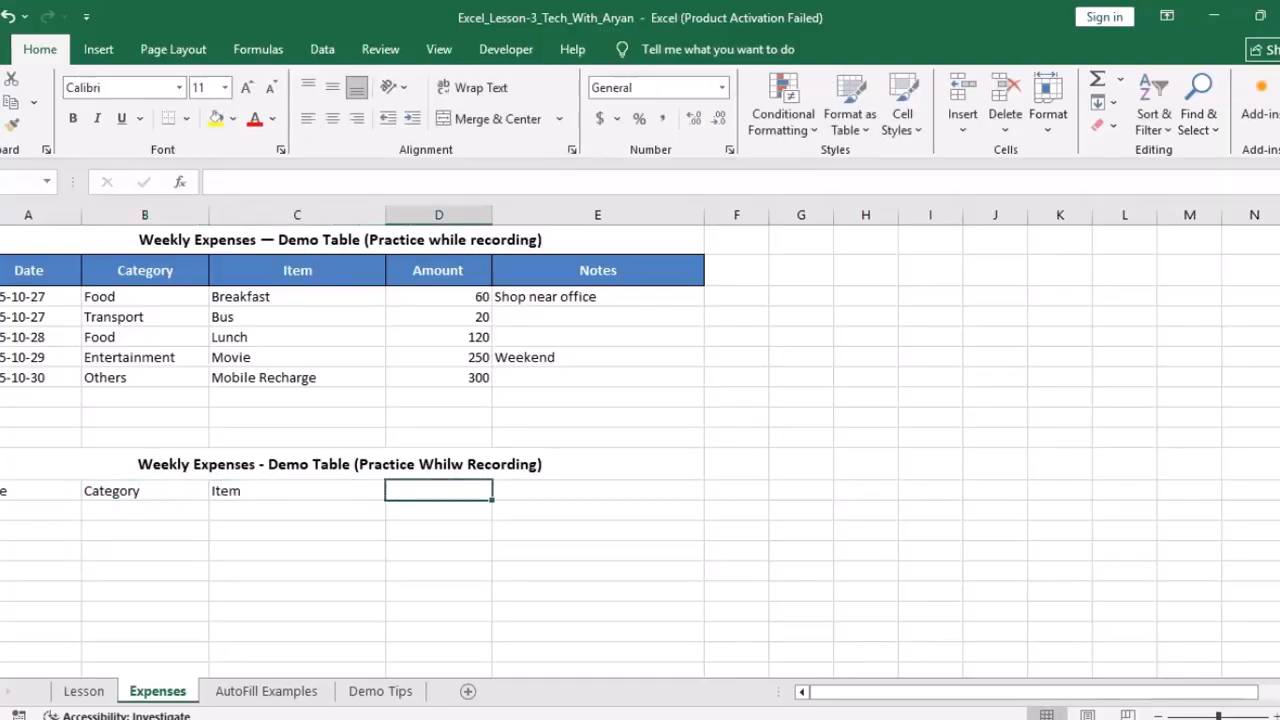
pyautogui.write('Amount')
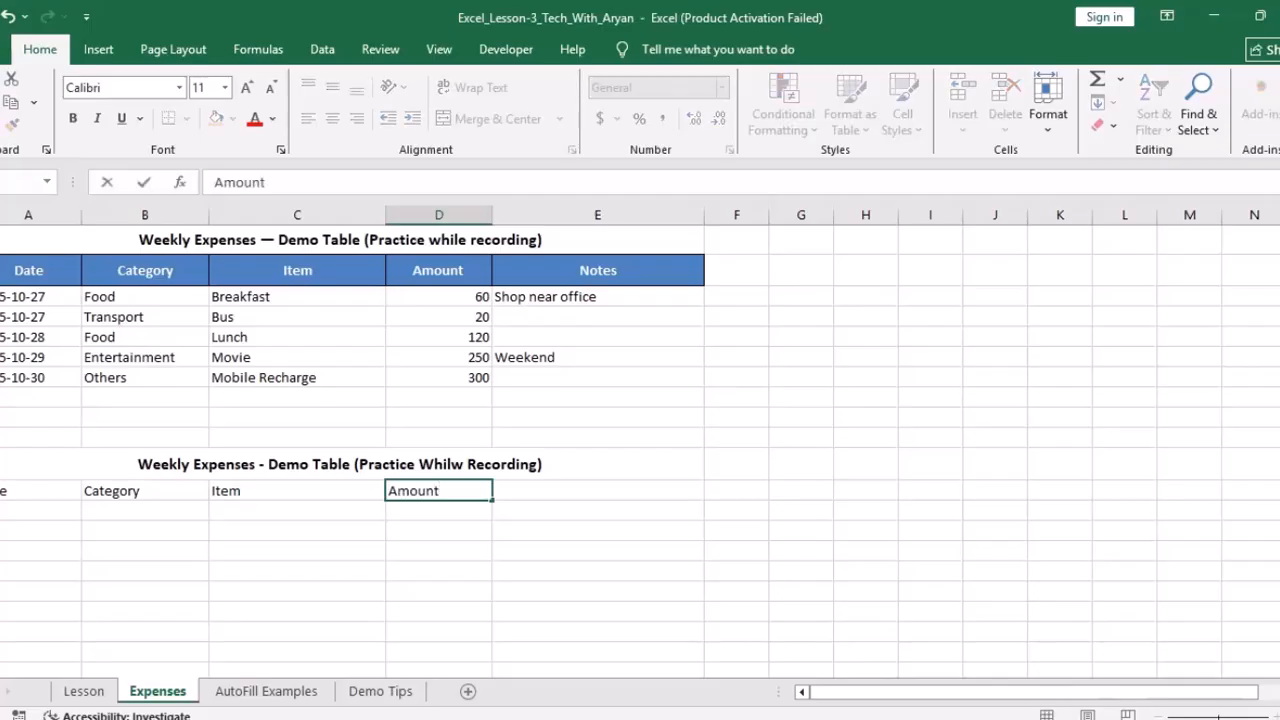
pyautogui.press('Tab')
pyautogui.write('No')
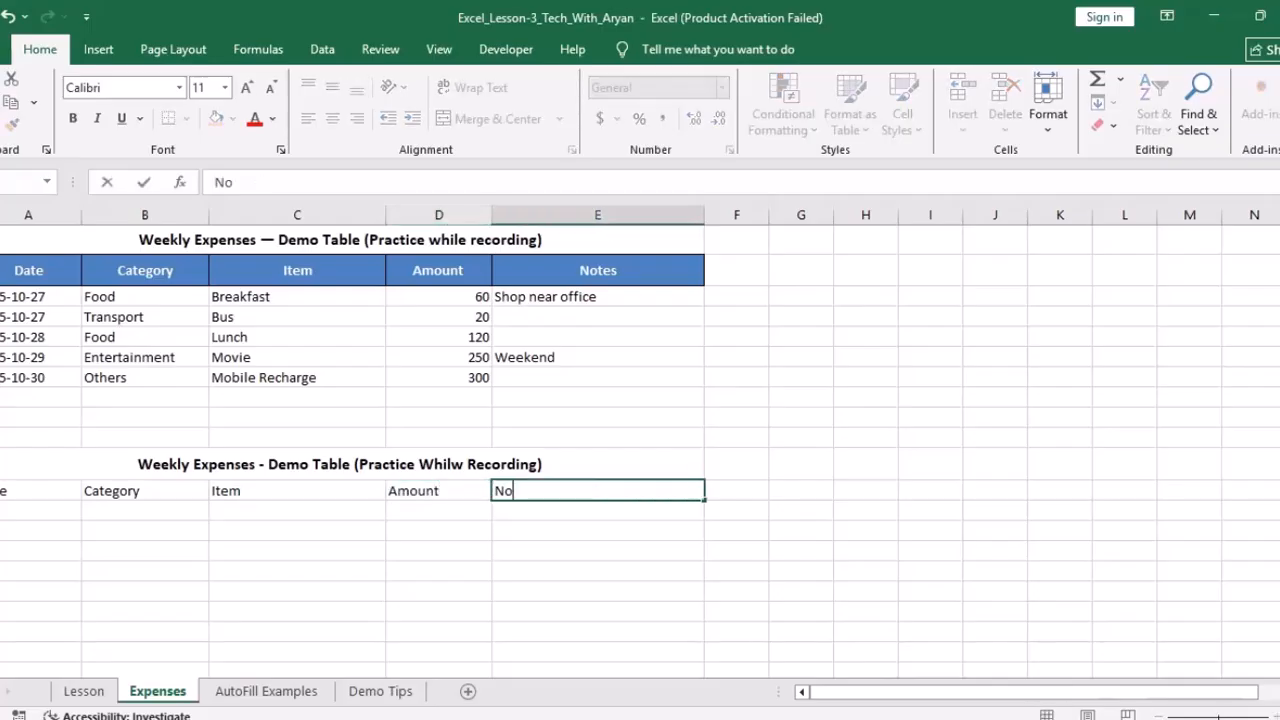
pyautogui.write('tes')
pyautogui.click(36, 571)
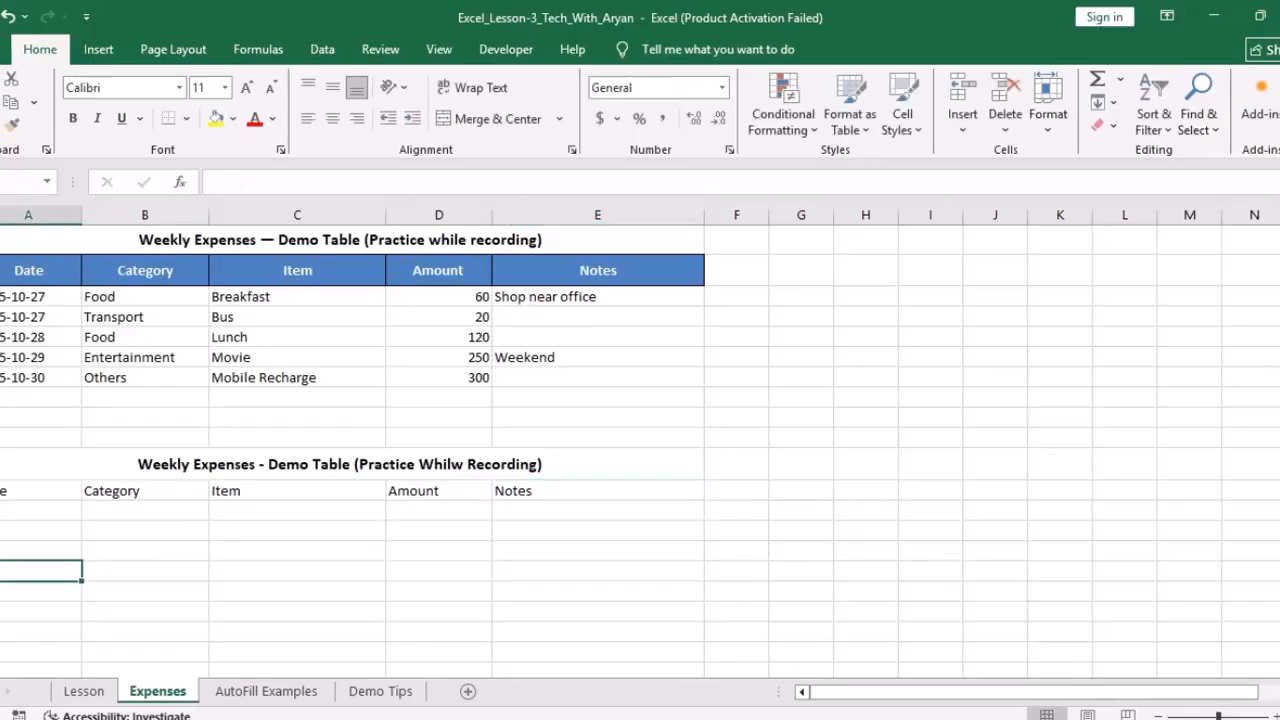
pyautogui.click(36, 491)
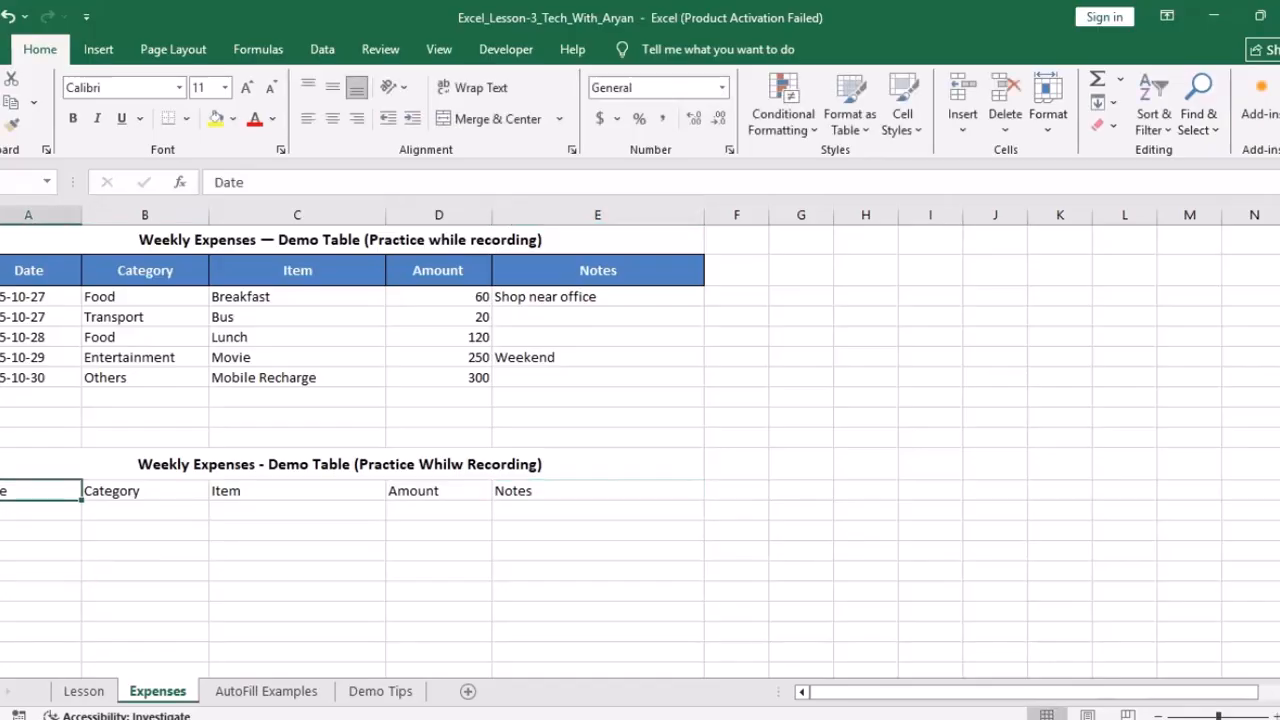
pyautogui.click(1048, 110)
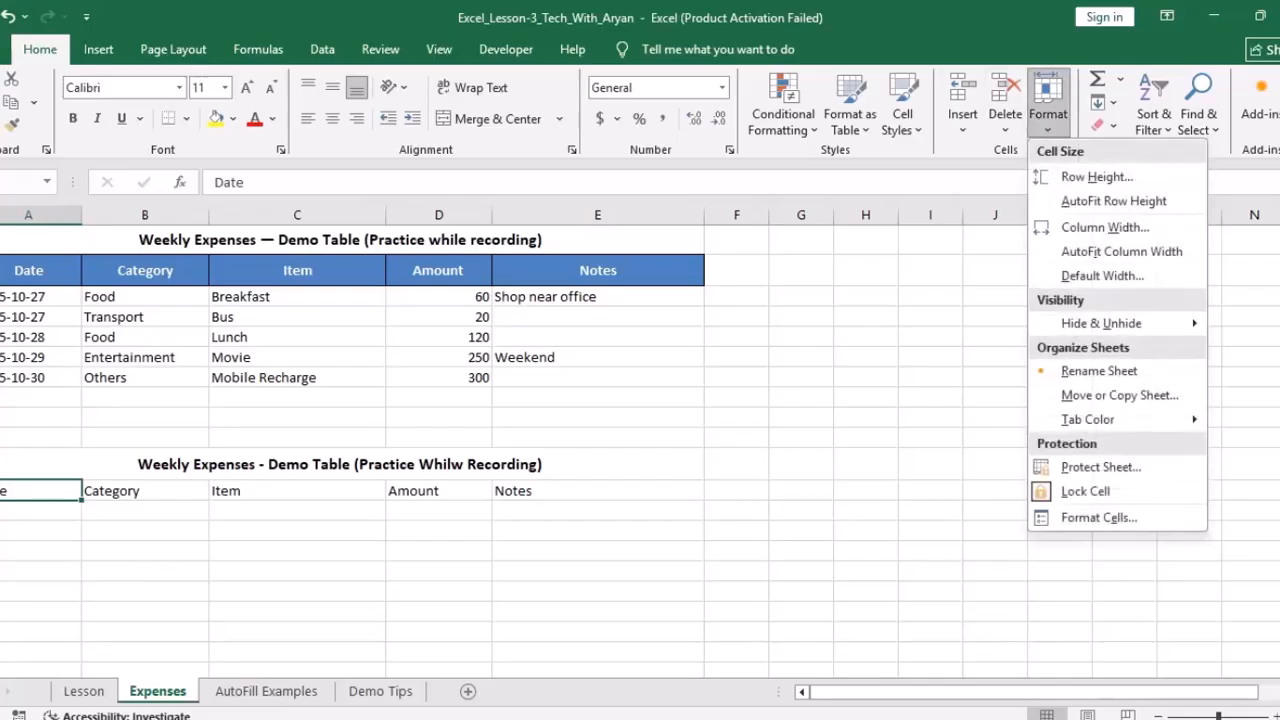
# Step: Set the second header row's height to 20
pyautogui.click(1097, 176)
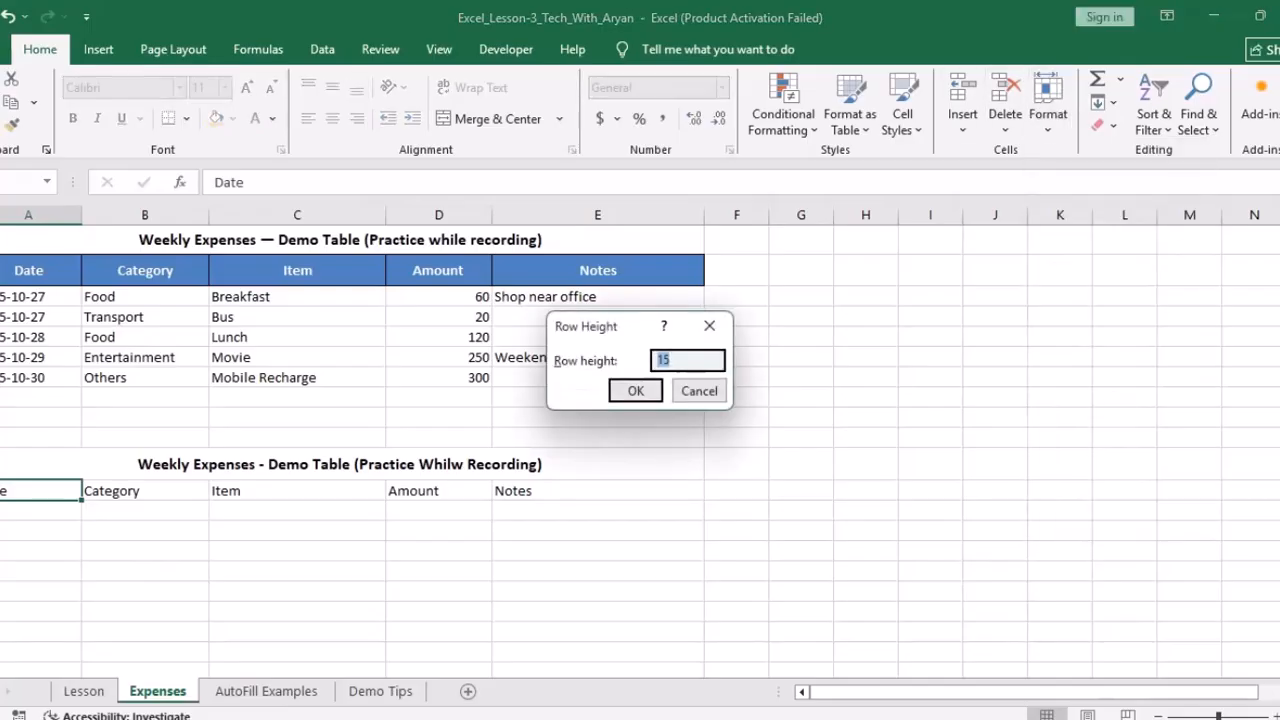
pyautogui.write('20')
pyautogui.press('Return')
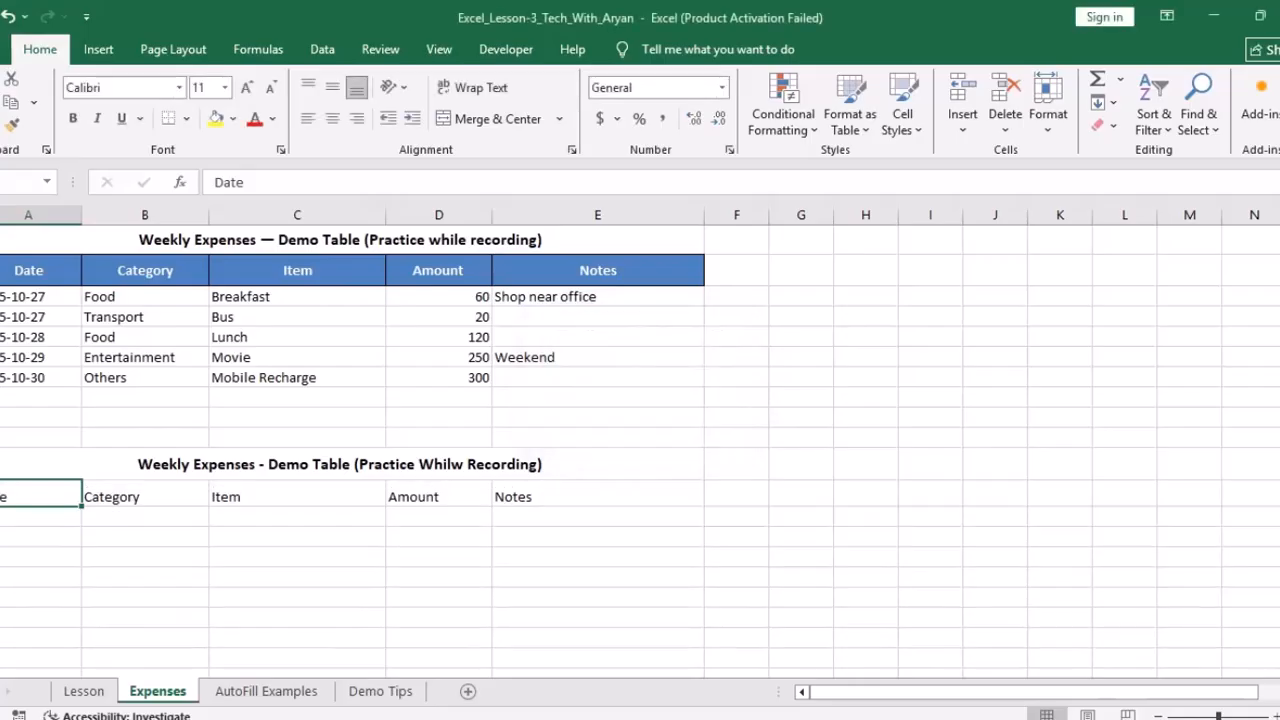
# Step: Make the five headers bold, size 12, and centred vertically and horizontally
pyautogui.hotkey('shift', 'Right')
pyautogui.hotkey('shift', 'Right')
pyautogui.hotkey('shift', 'Right')
pyautogui.hotkey('shift', 'Right')
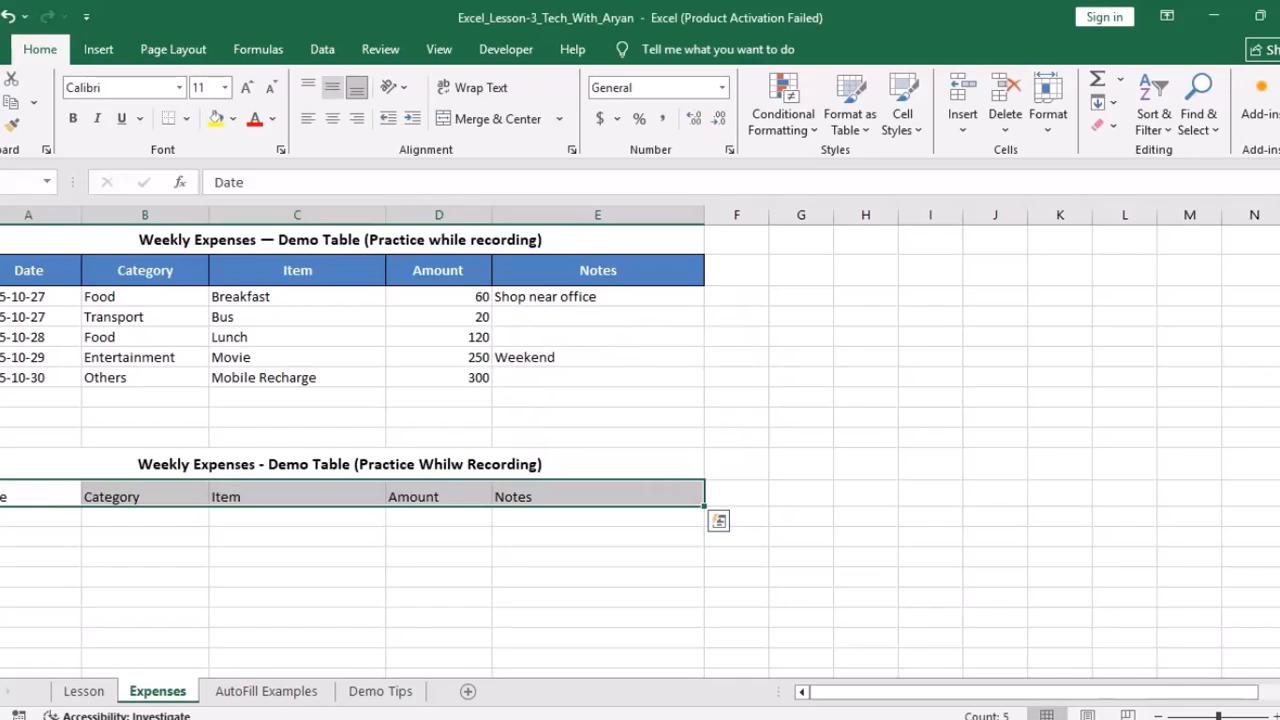
pyautogui.click(332, 87)
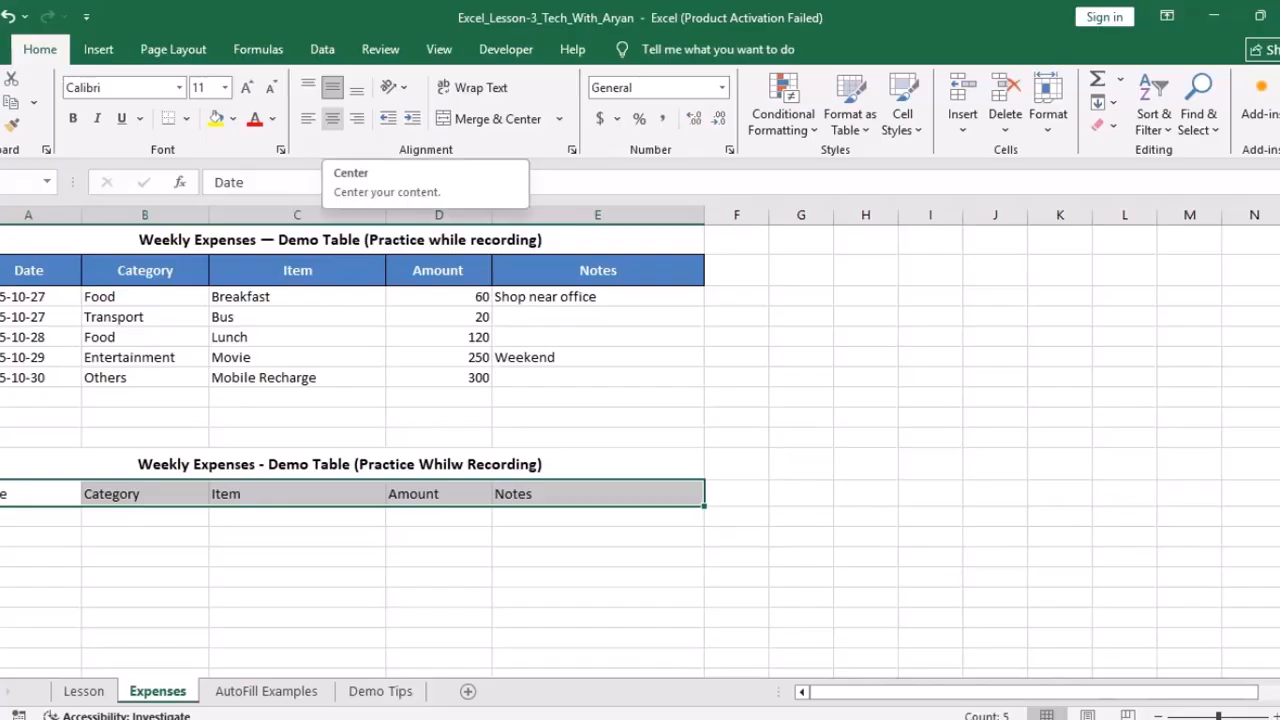
pyautogui.click(332, 118)
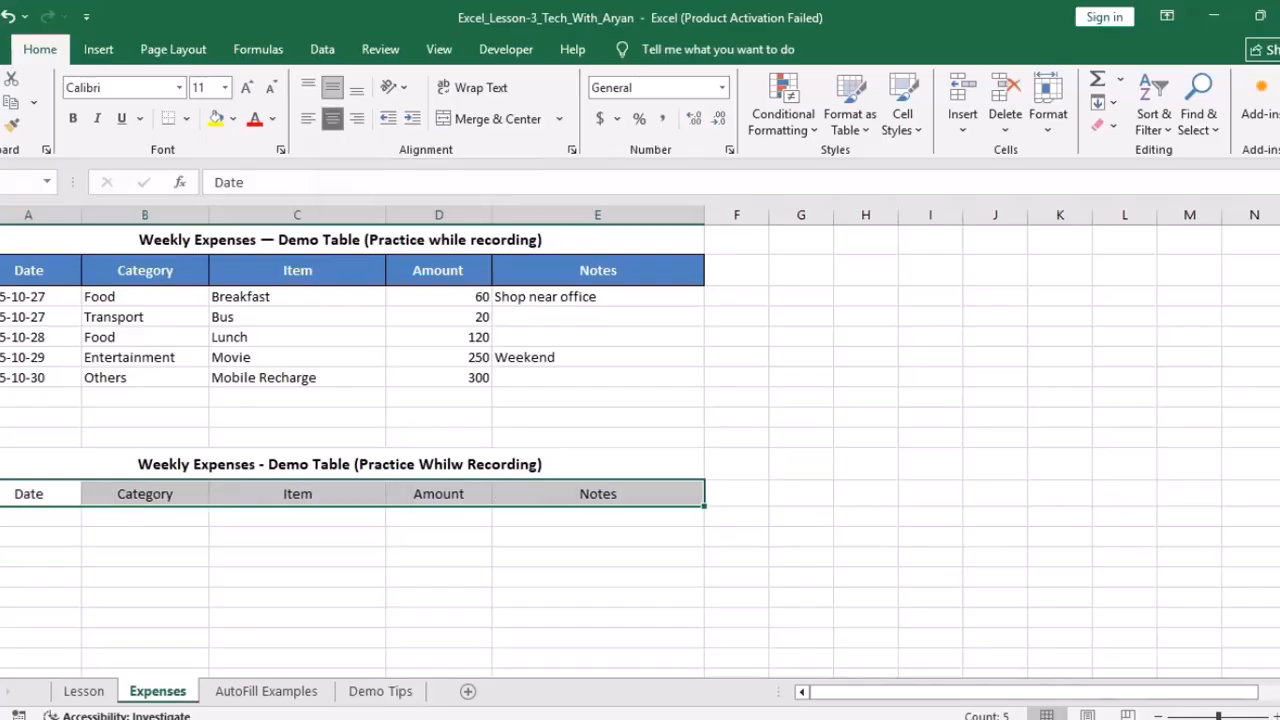
pyautogui.click(72, 118)
pyautogui.click(246, 87)
pyautogui.click(145, 517)
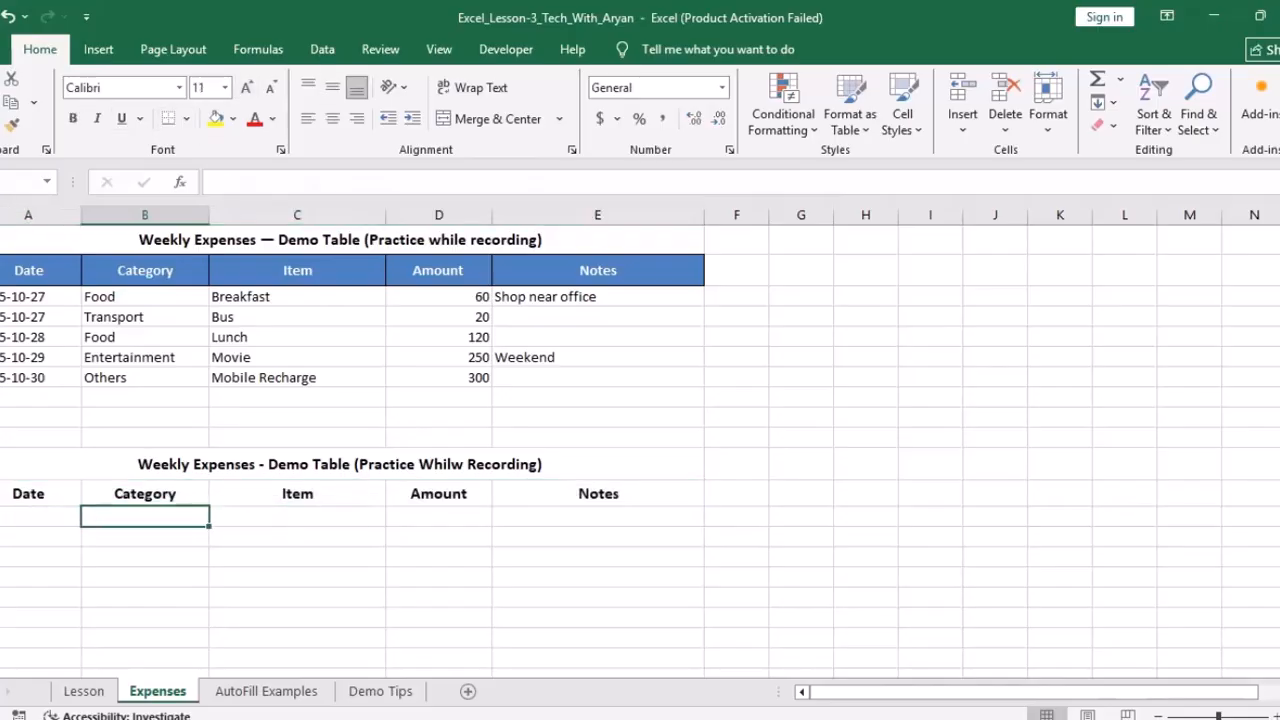
pyautogui.moveTo(28, 494); pyautogui.dragTo(440, 494)
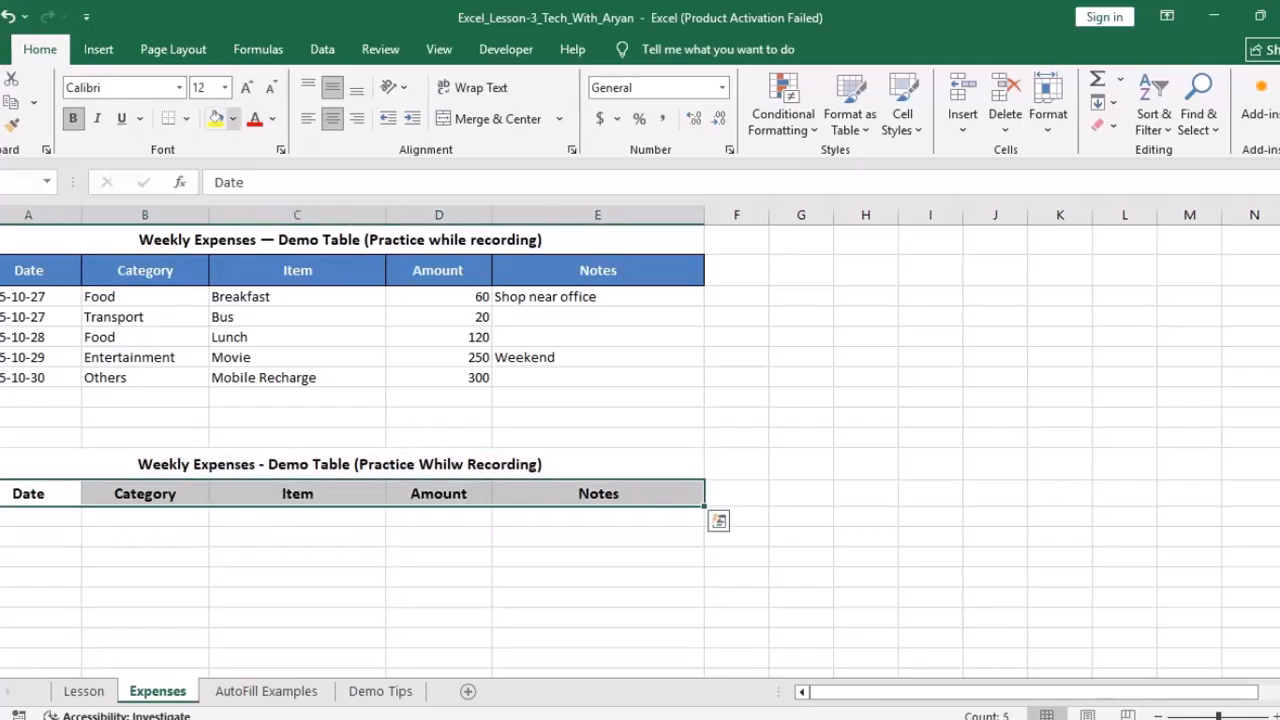
pyautogui.click(232, 118)
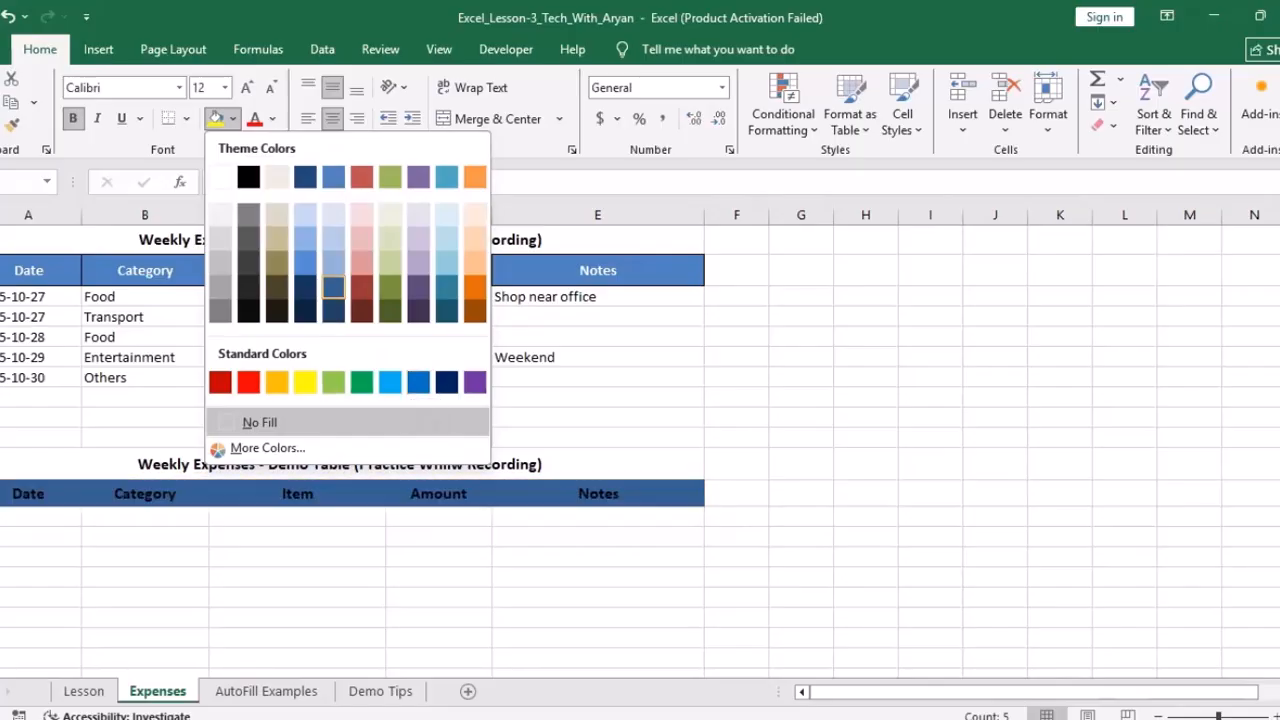
# Step: Fill the header row dark blue, then remove the fill with No Fill
pyautogui.click(333, 287)
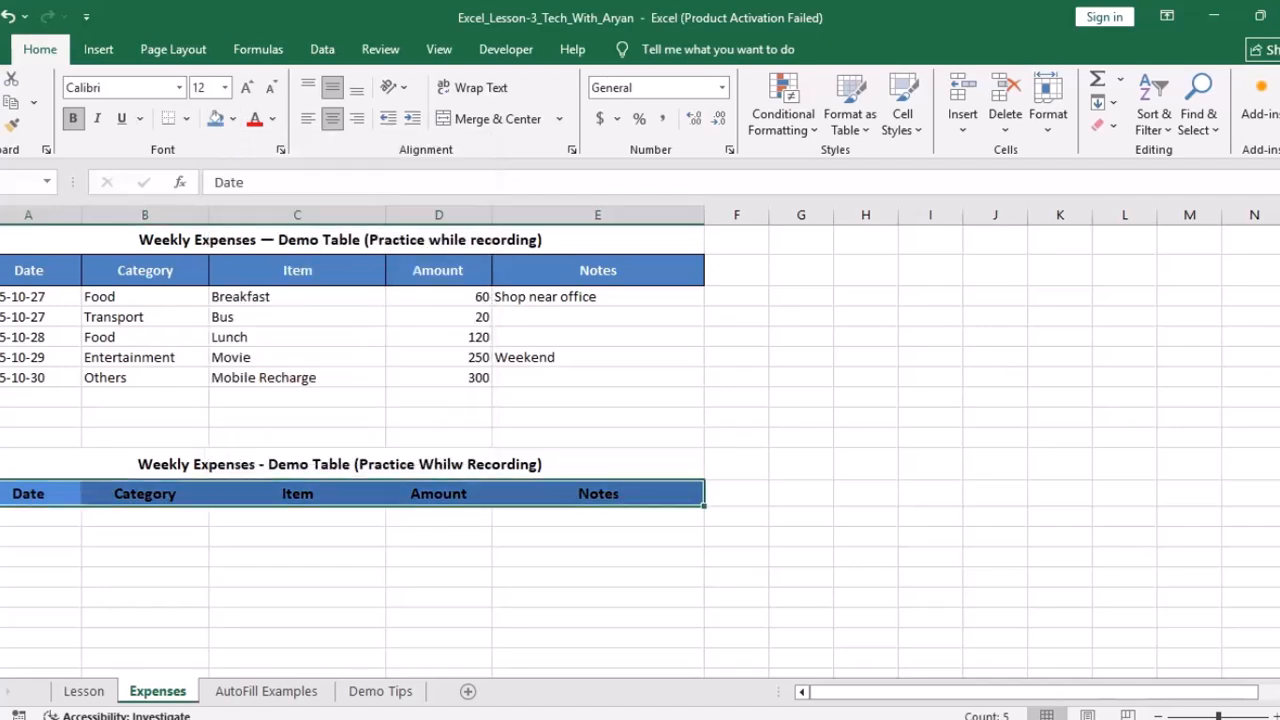
pyautogui.click(145, 617)
pyautogui.click(28, 494)
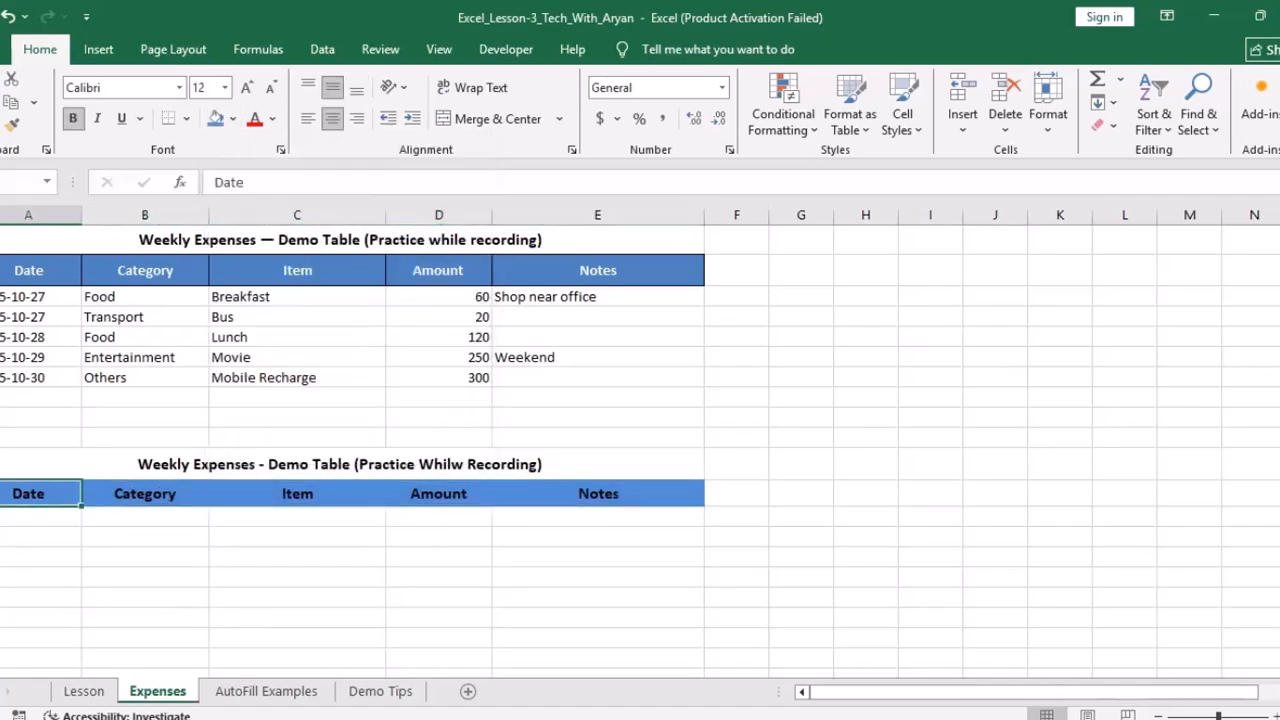
pyautogui.moveTo(28, 494); pyautogui.dragTo(598, 494)
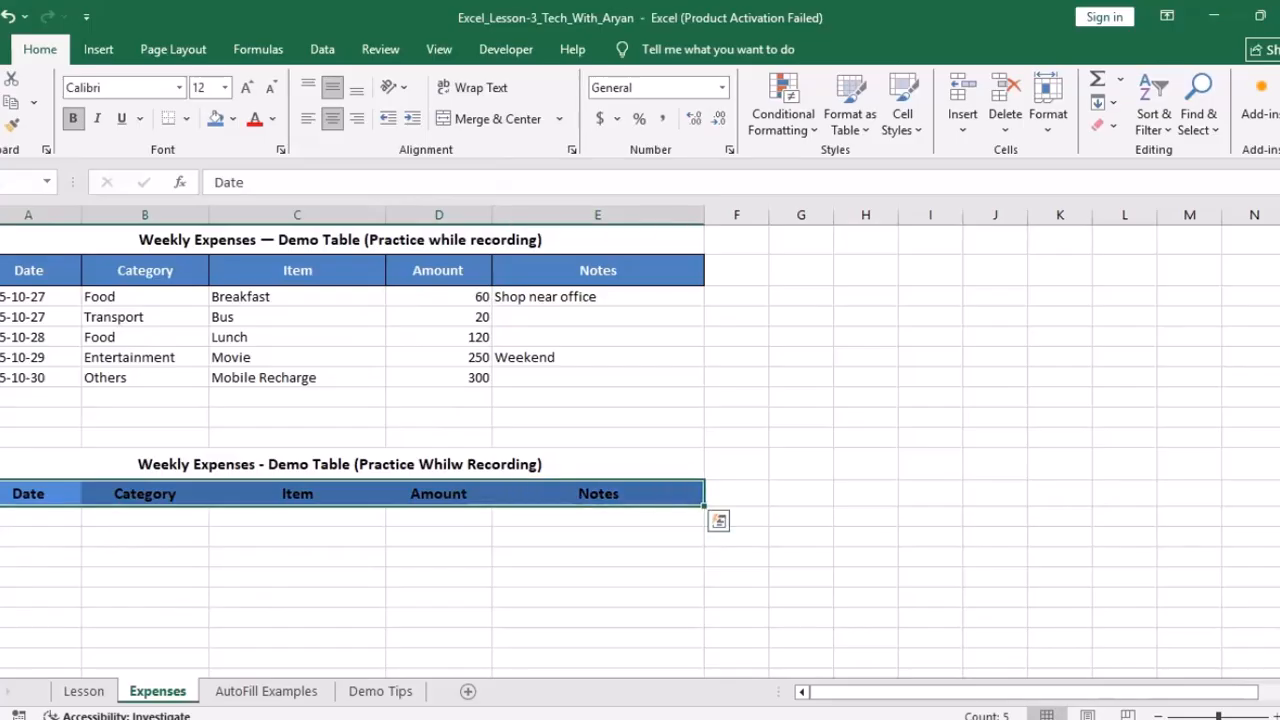
pyautogui.click(232, 118)
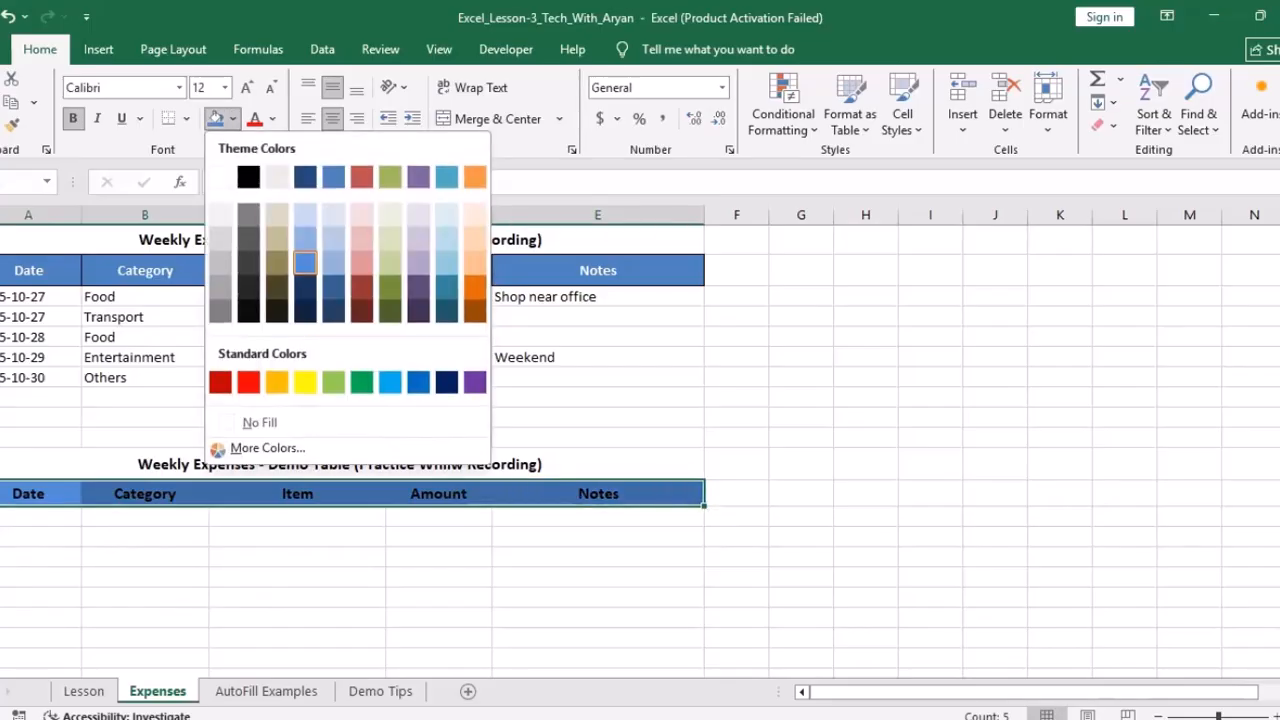
pyautogui.click(259, 422)
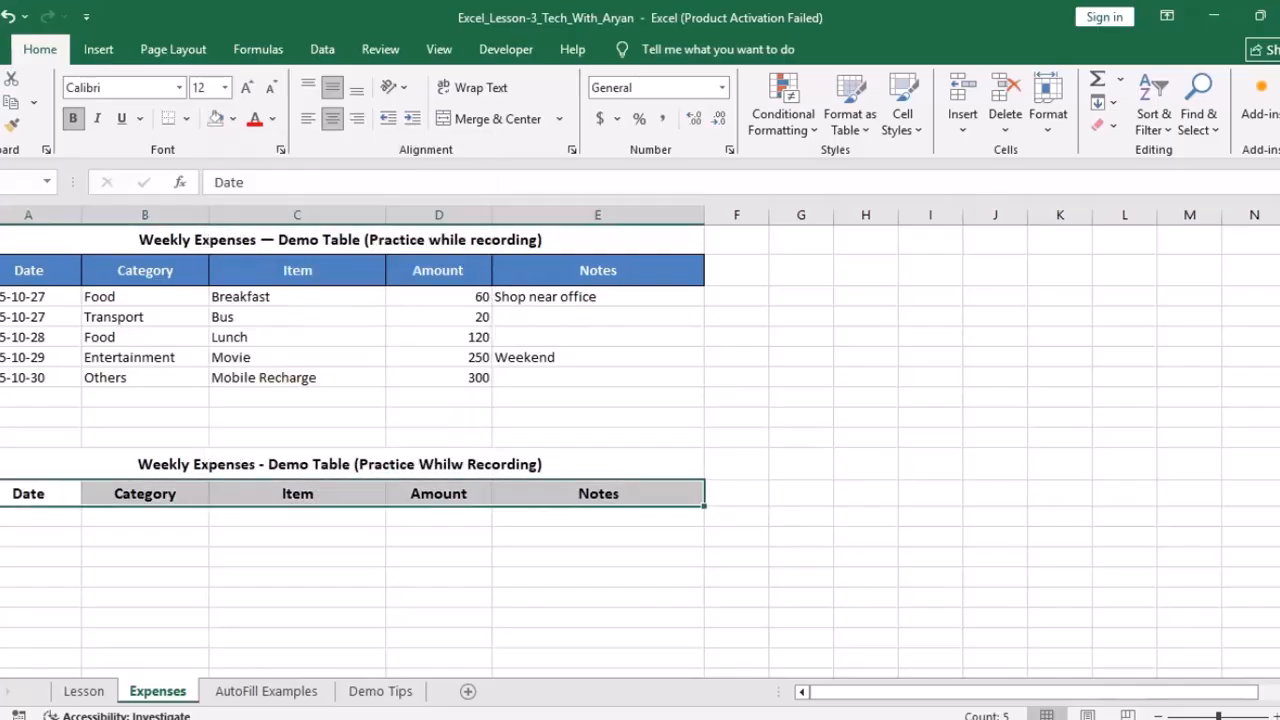
# Step: Try a violet custom fill on the header row from More Colors
pyautogui.click(232, 118)
pyautogui.click(270, 448)
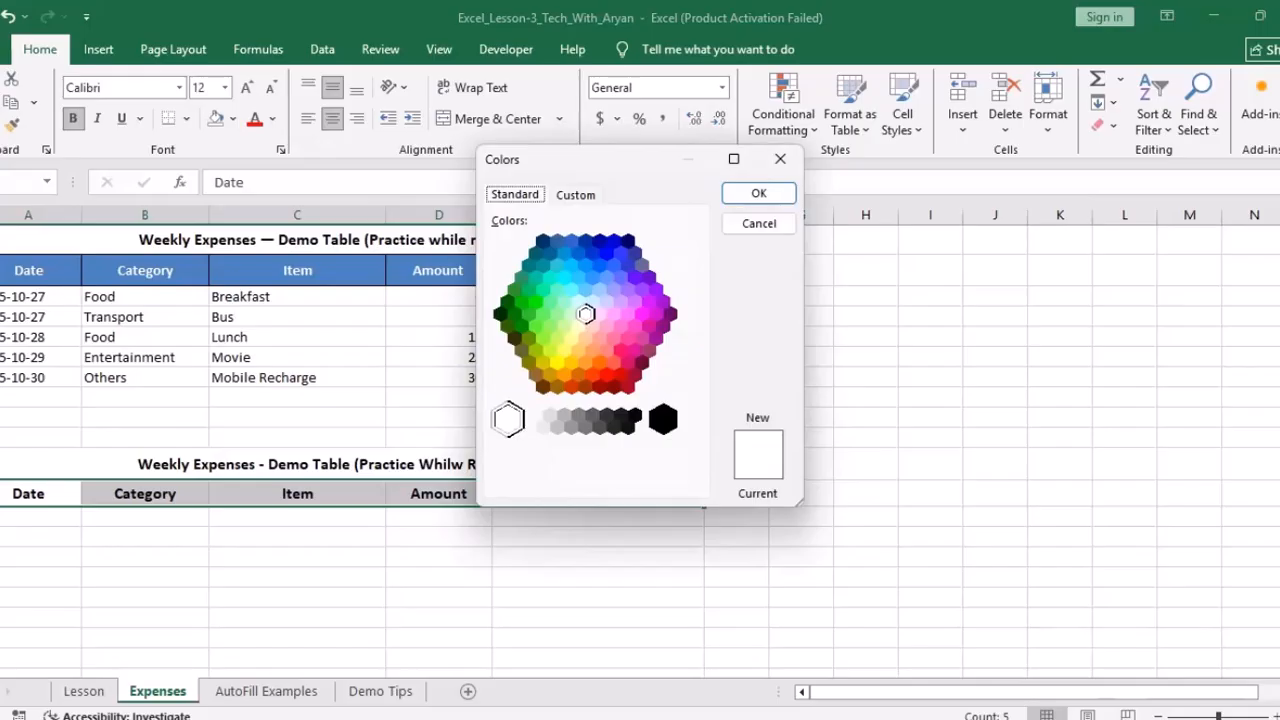
pyautogui.click(635, 278)
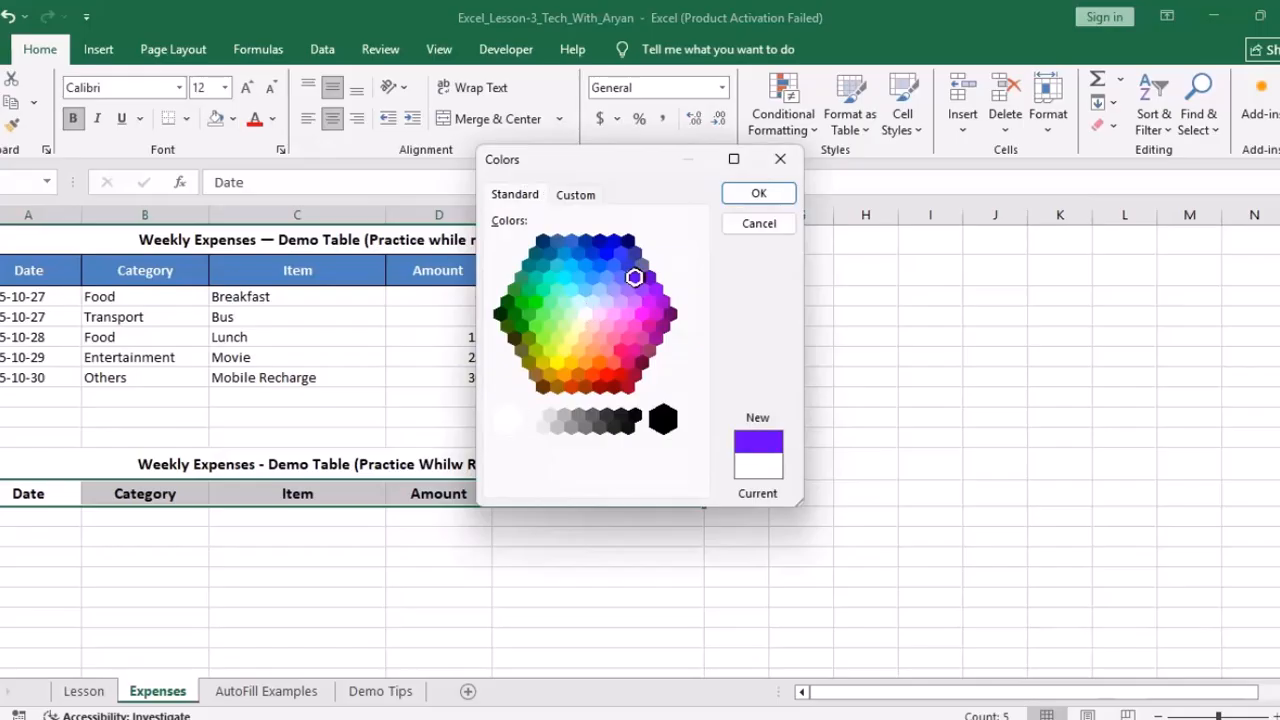
pyautogui.click(759, 193)
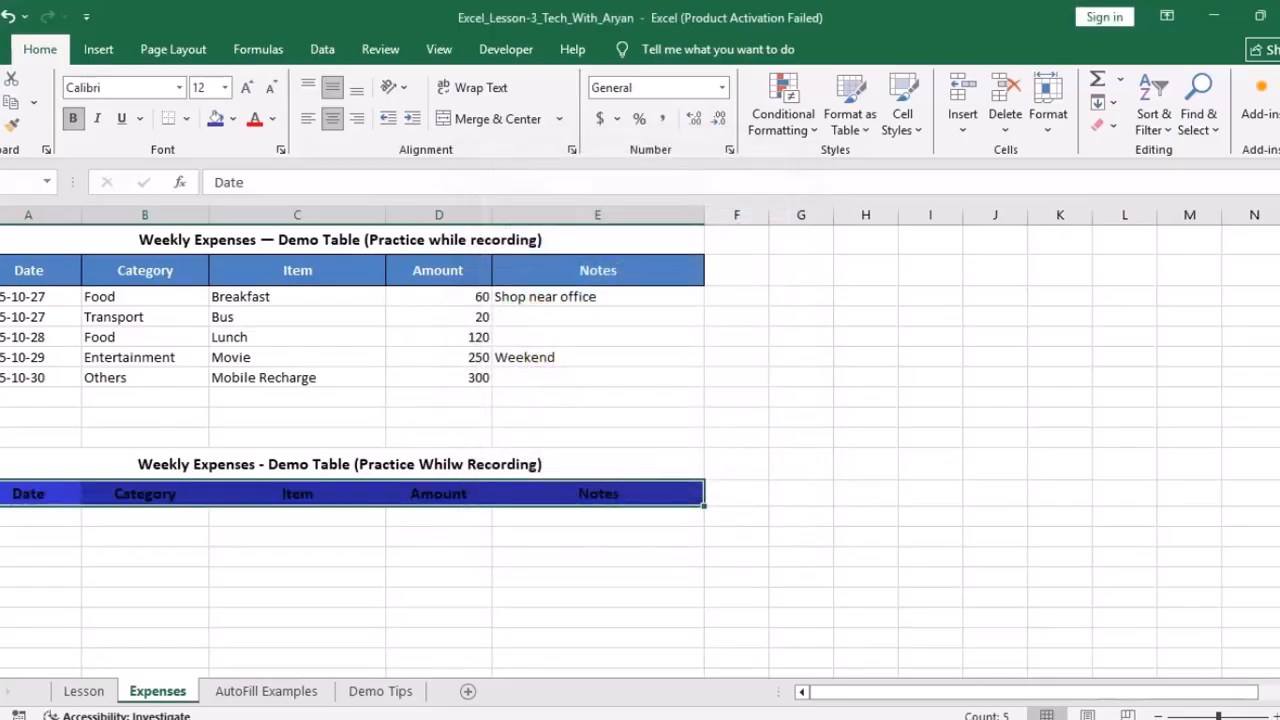
pyautogui.click(598, 537)
# Step: Switch the header row fill back to dark blue
pyautogui.moveTo(28, 493); pyautogui.dragTo(598, 493)
pyautogui.click(232, 118)
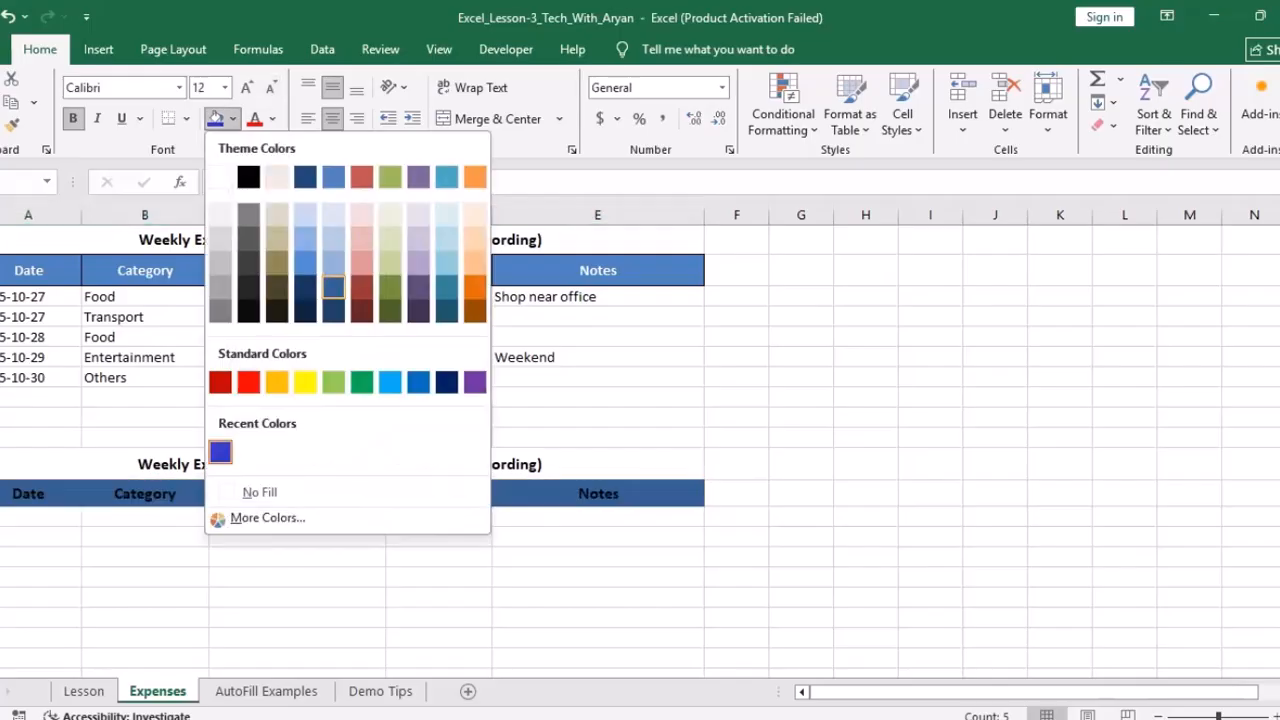
pyautogui.click(333, 287)
pyautogui.click(40, 536)
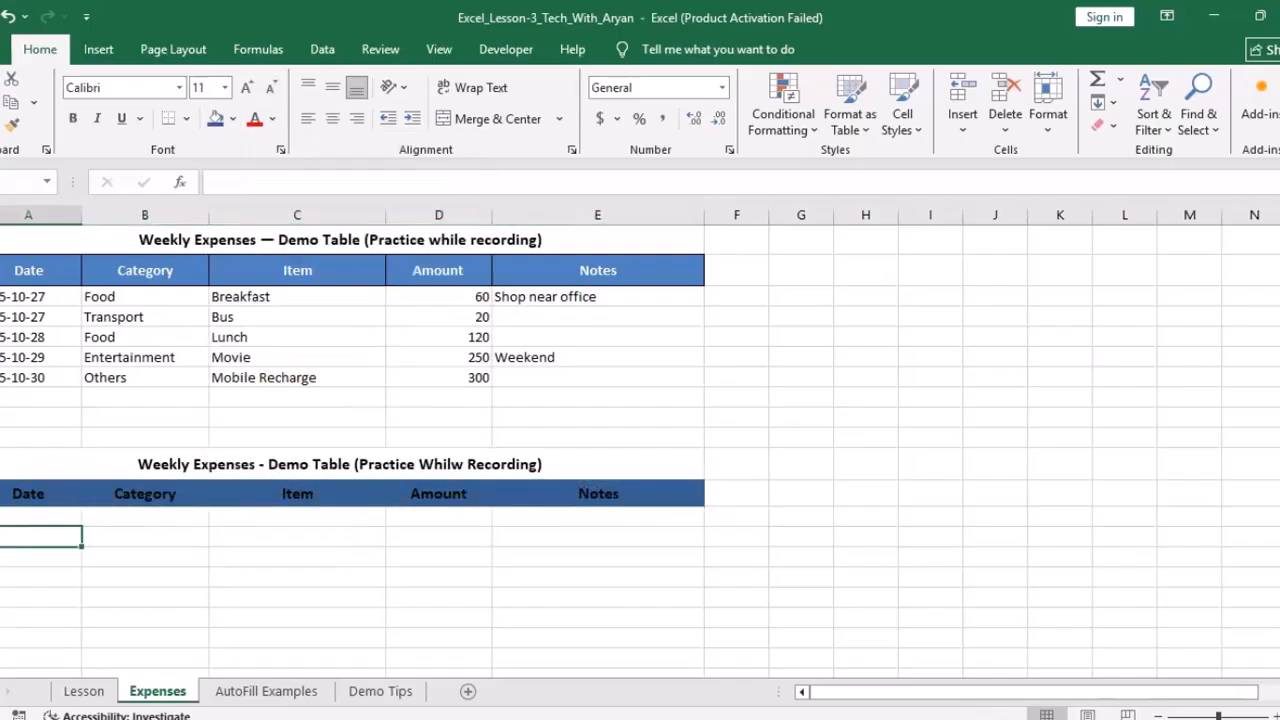
pyautogui.moveTo(0, 506); pyautogui.dragTo(598, 497)
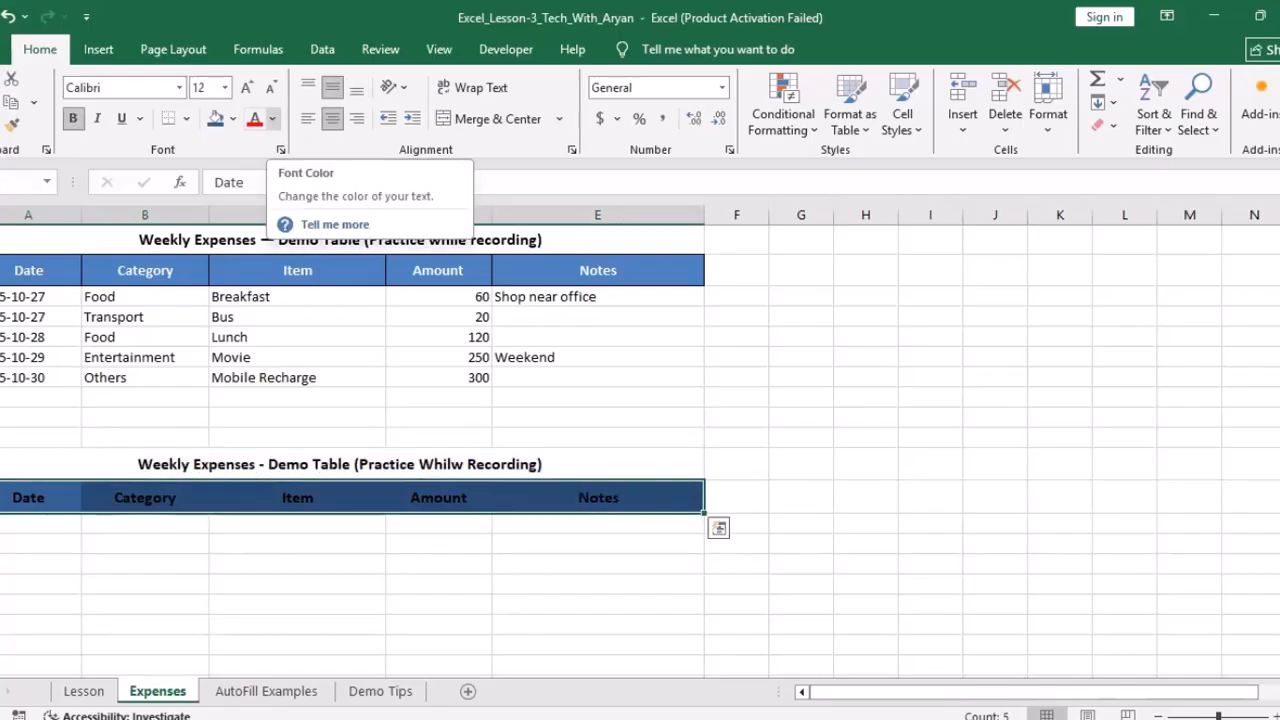
# Step: Make the lower header text white and bold at font size 11
pyautogui.click(272, 118)
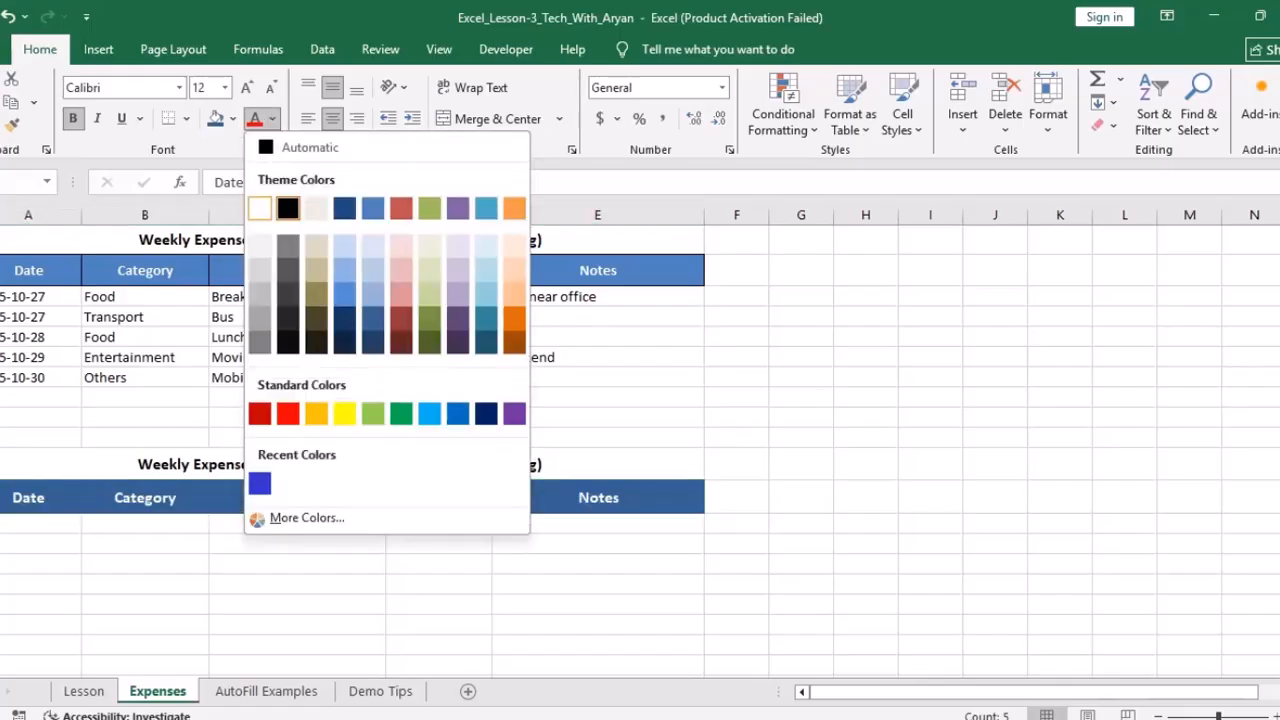
pyautogui.click(260, 208)
pyautogui.click(145, 564)
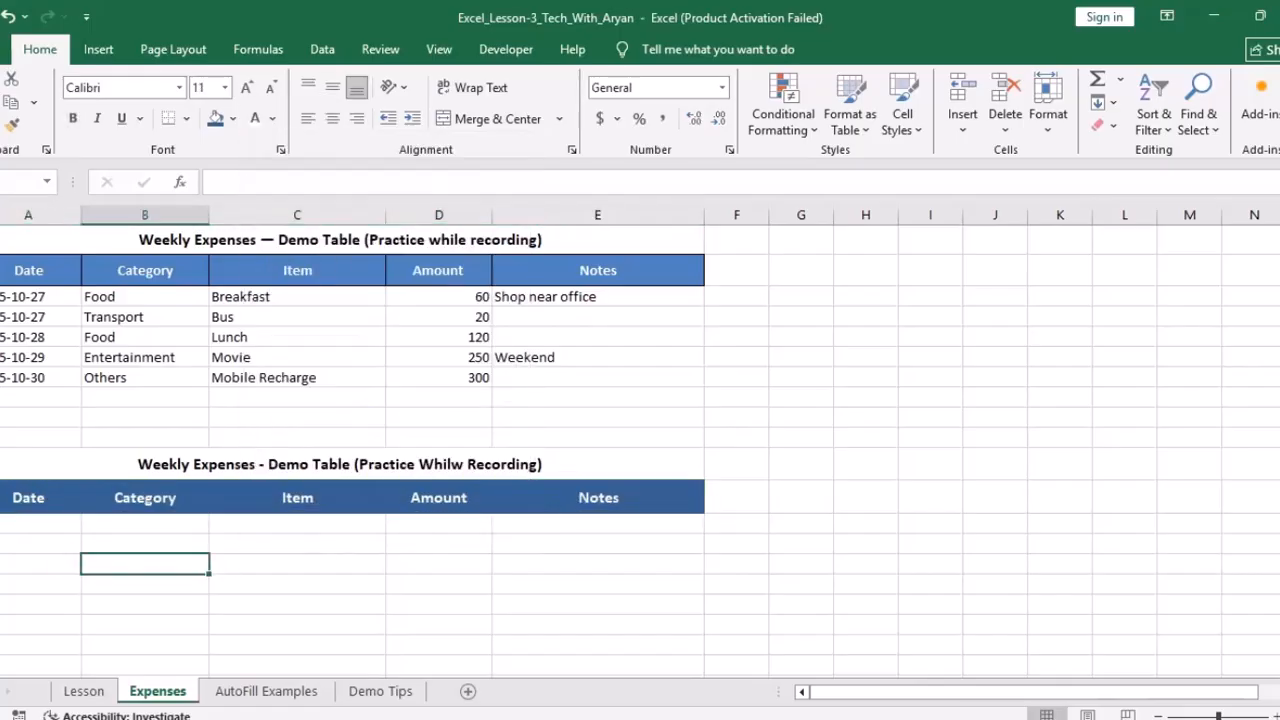
pyautogui.moveTo(28, 498); pyautogui.dragTo(598, 498)
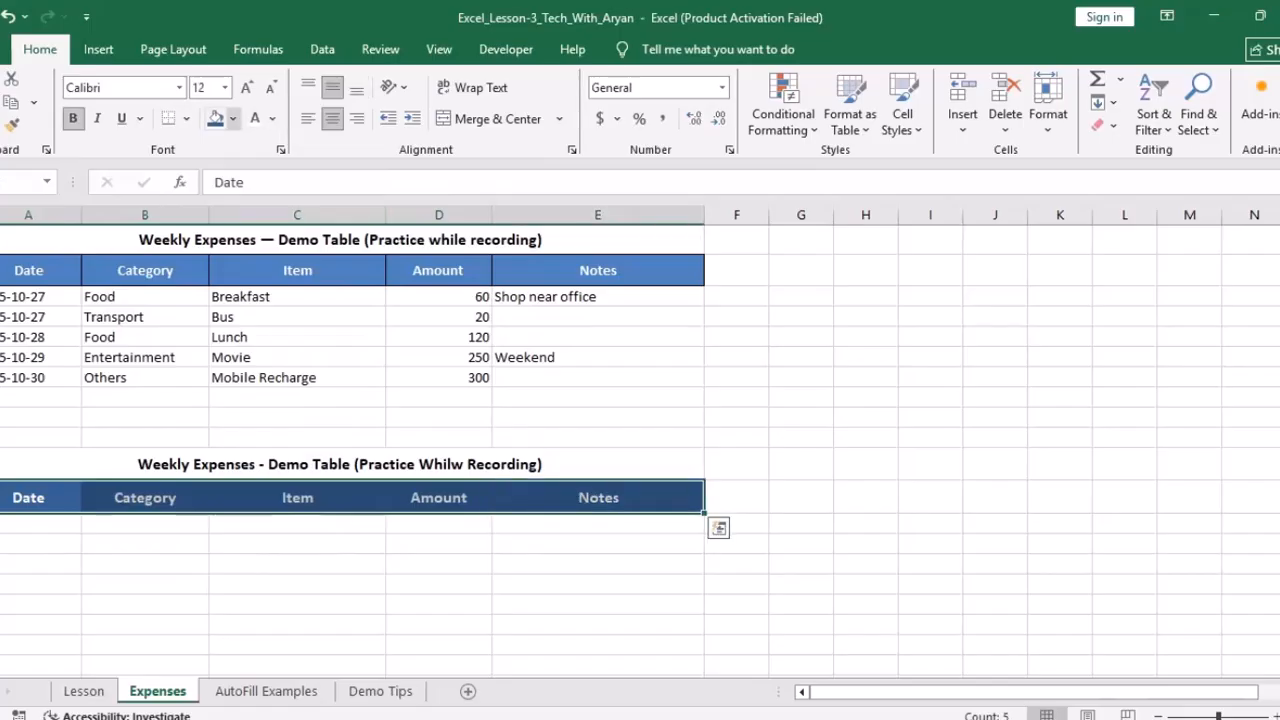
pyautogui.click(72, 118)
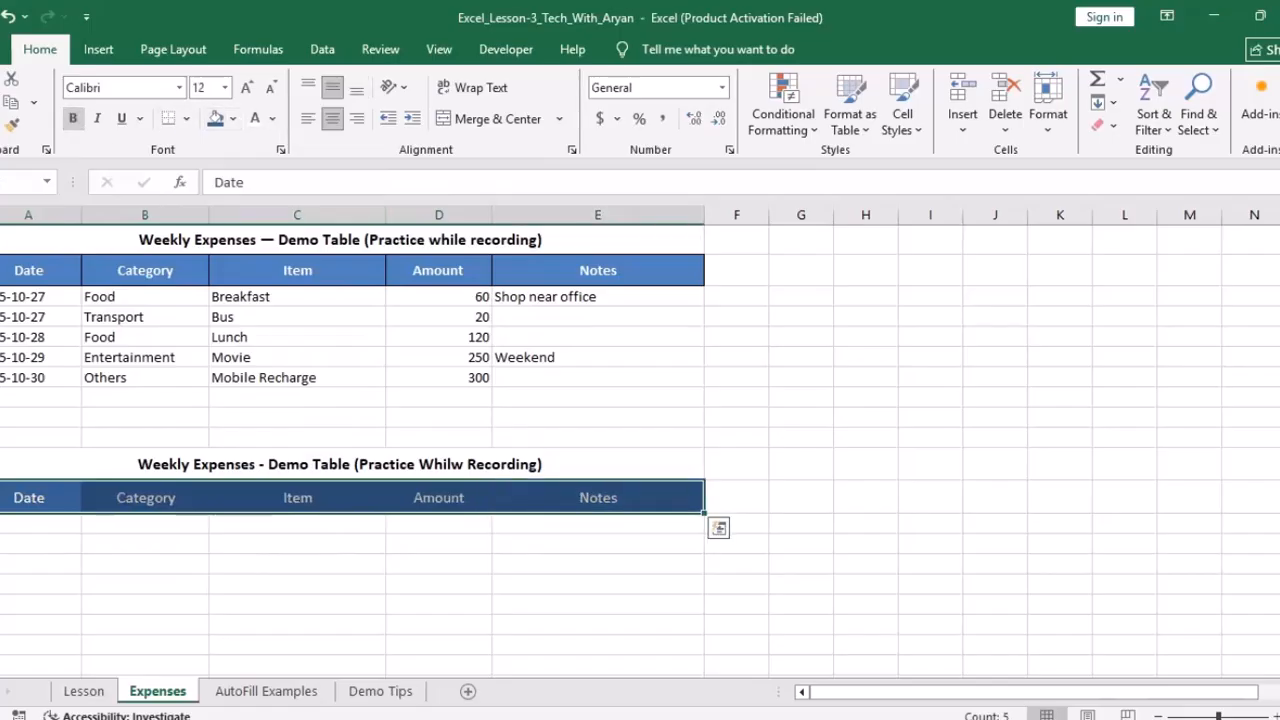
pyautogui.click(72, 118)
pyautogui.click(270, 87)
pyautogui.click(297, 564)
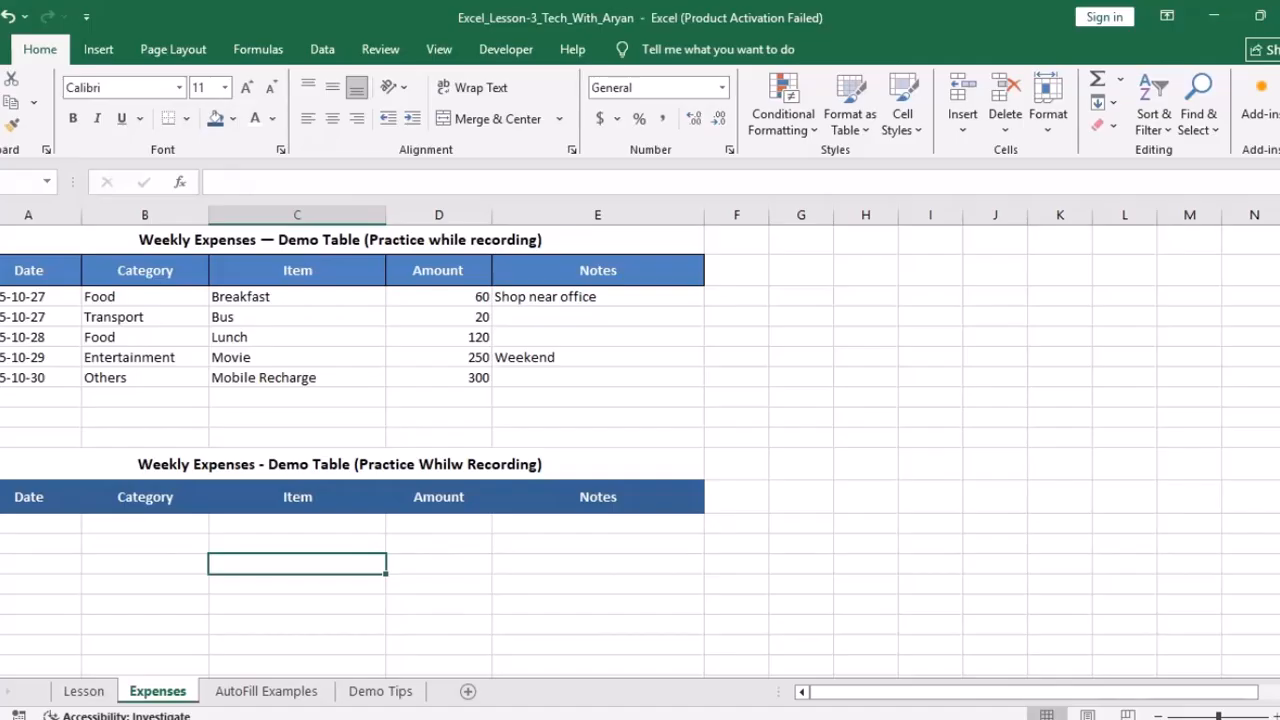
# Step: Enter 2025-10-27 in the lower table's first Date cell, shown as 10/27/2025
pyautogui.click(30, 524)
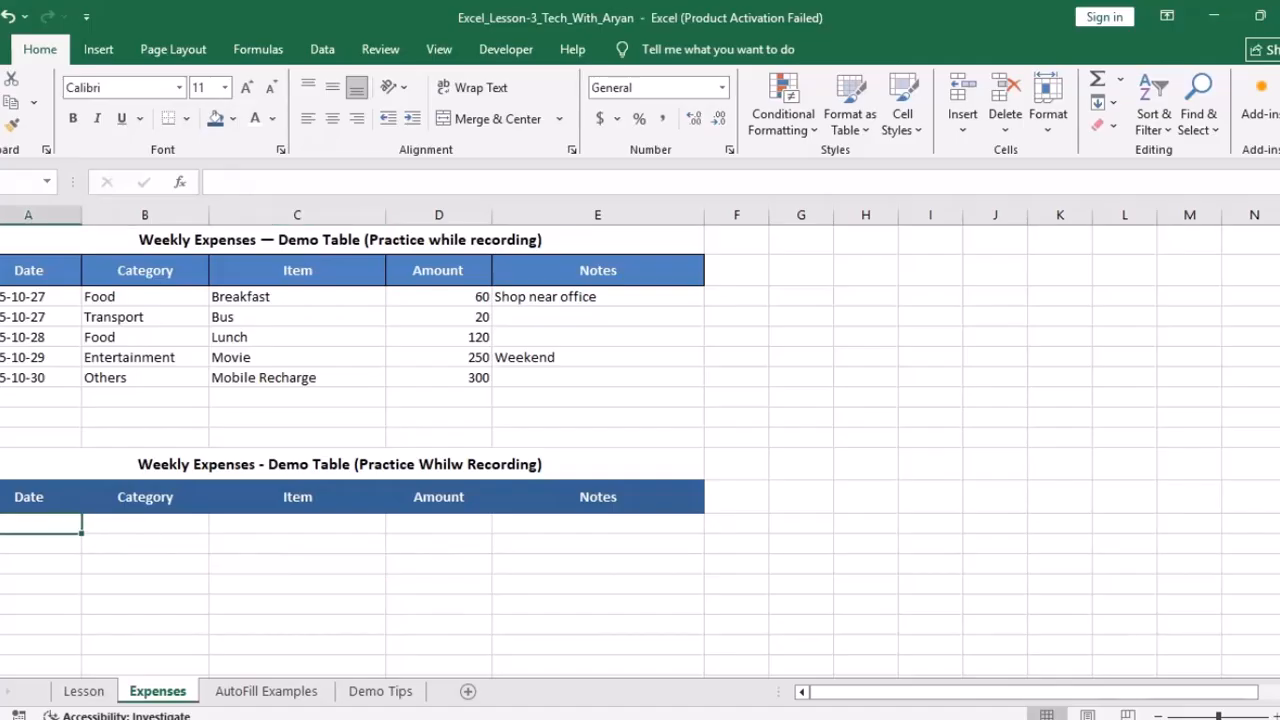
pyautogui.write('2025-')
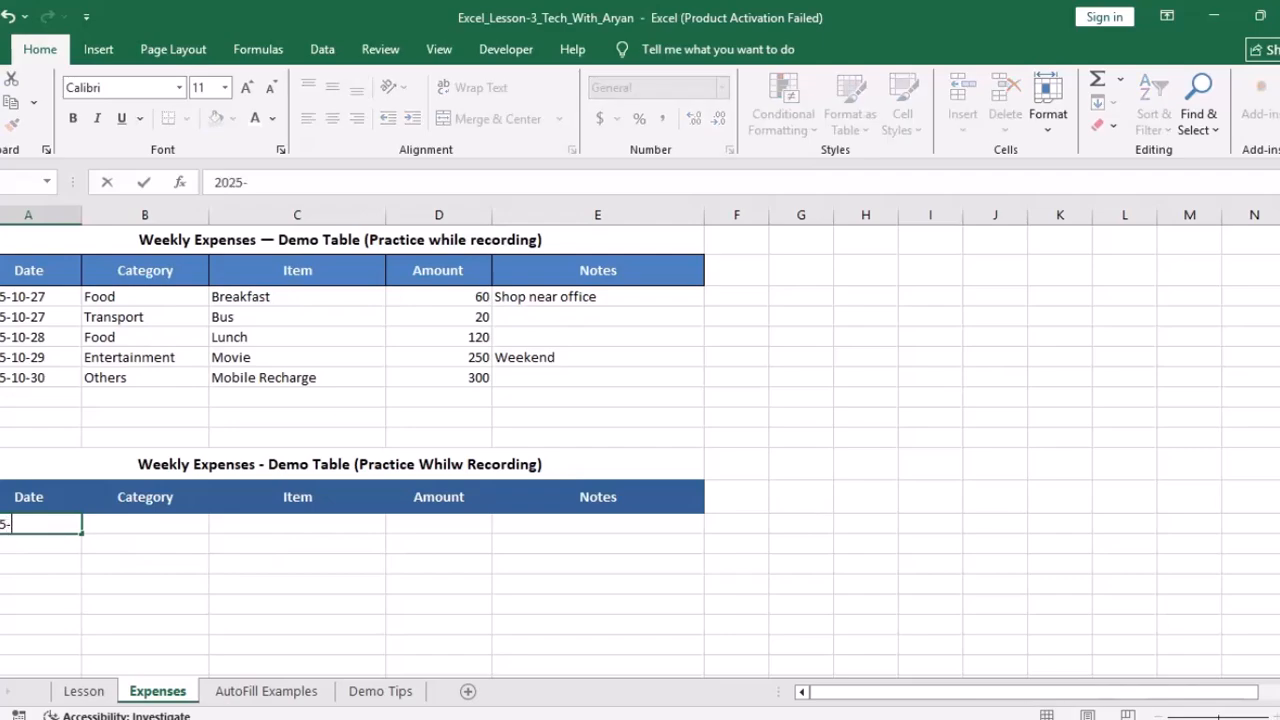
pyautogui.write('10-27')
pyautogui.click(38, 564)
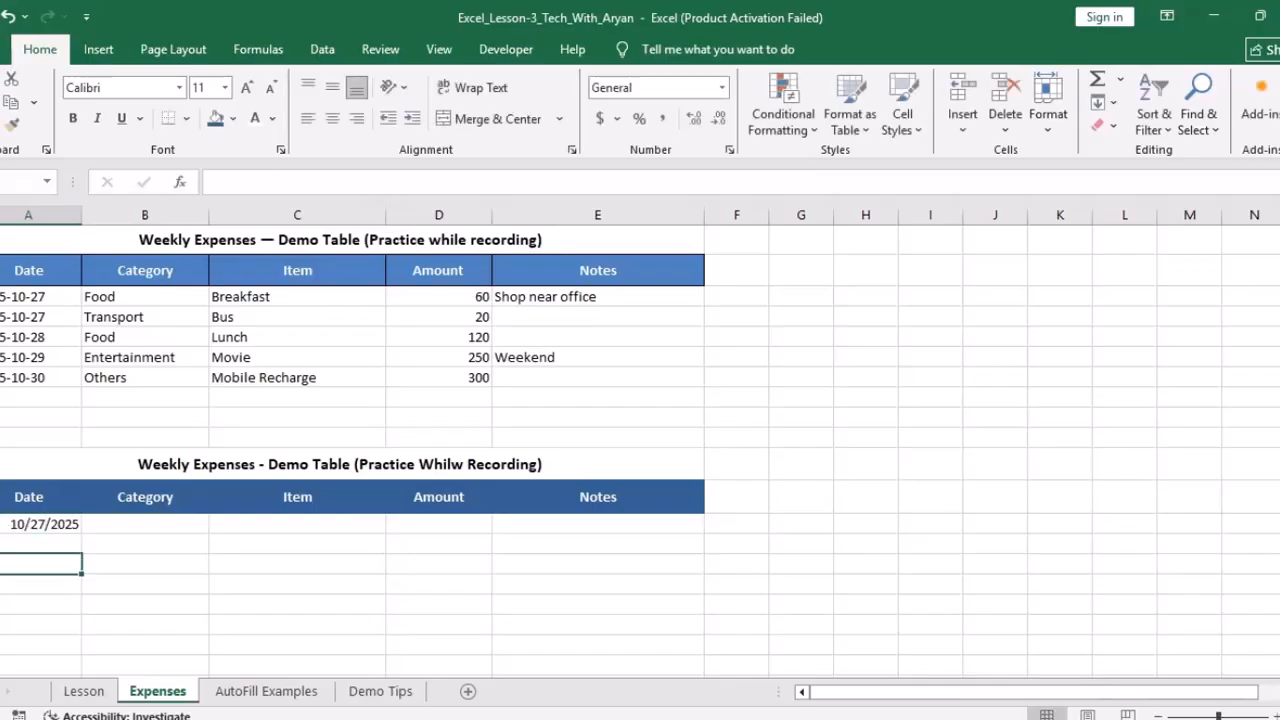
pyautogui.click(38, 524)
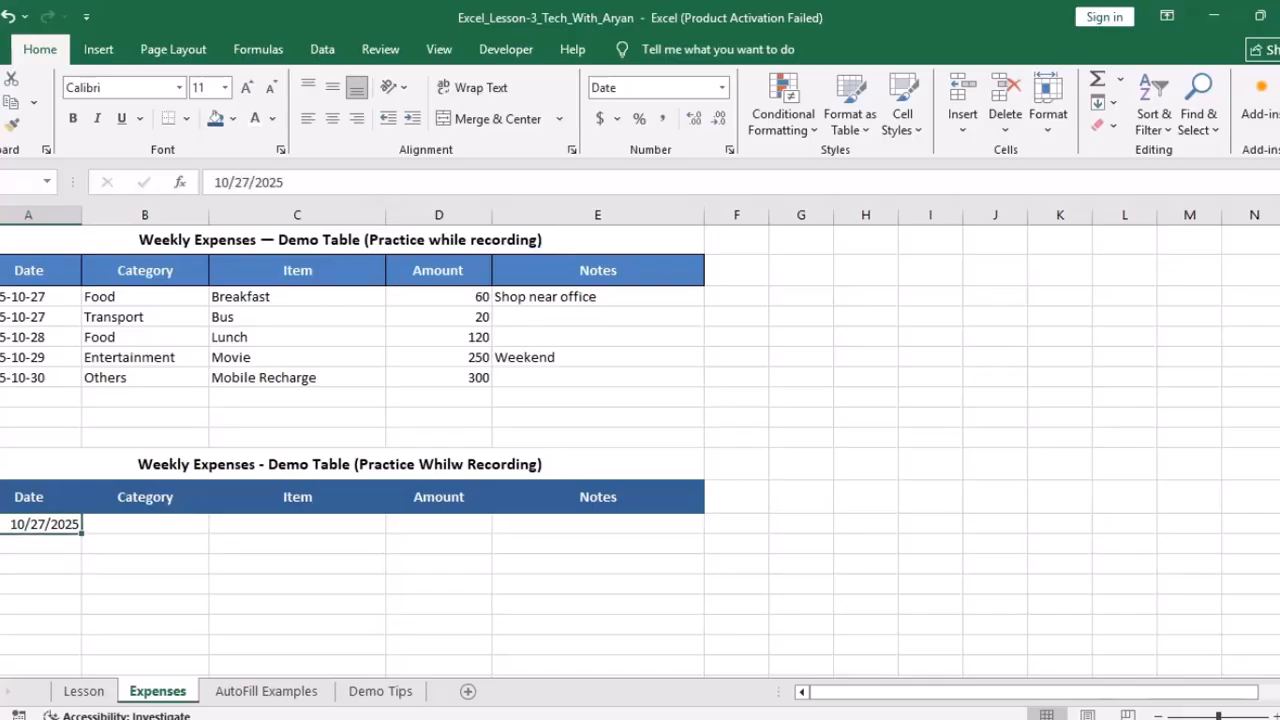
pyautogui.hotkey('shift', 'Down')
pyautogui.hotkey('shift', 'Down')
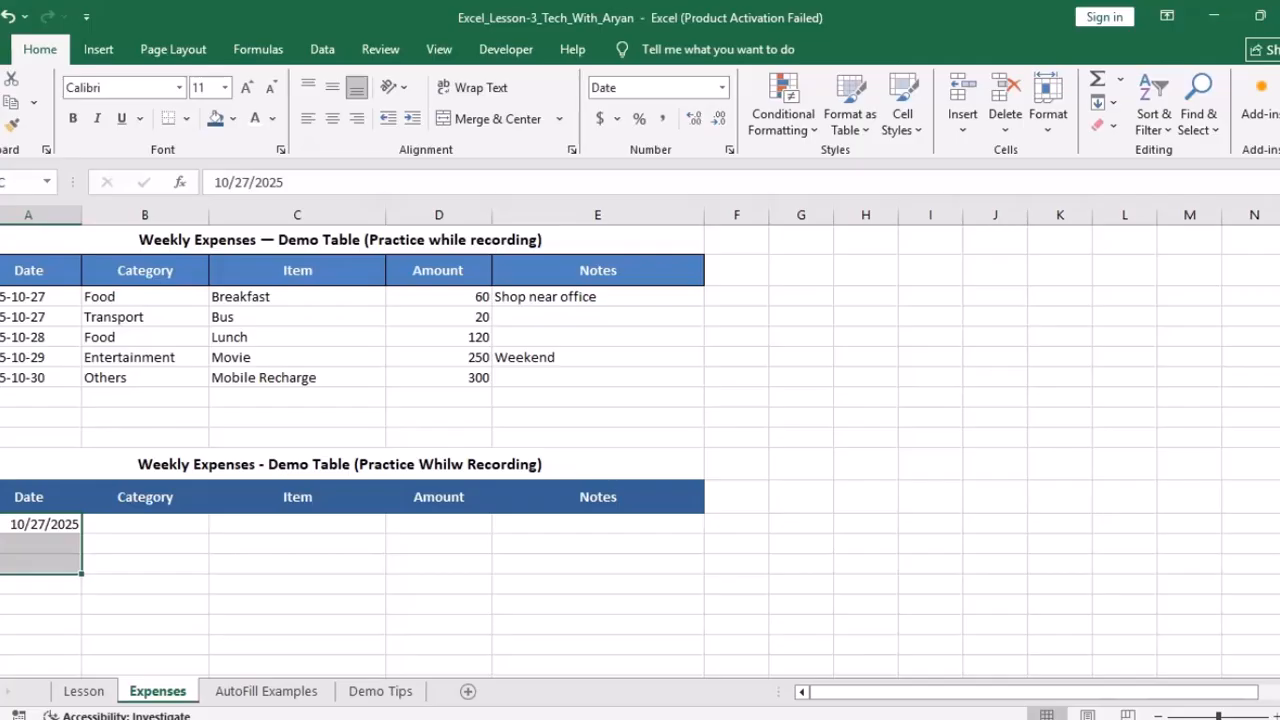
pyautogui.hotkey('shift', 'Up')
pyautogui.hotkey('shift', 'Up')
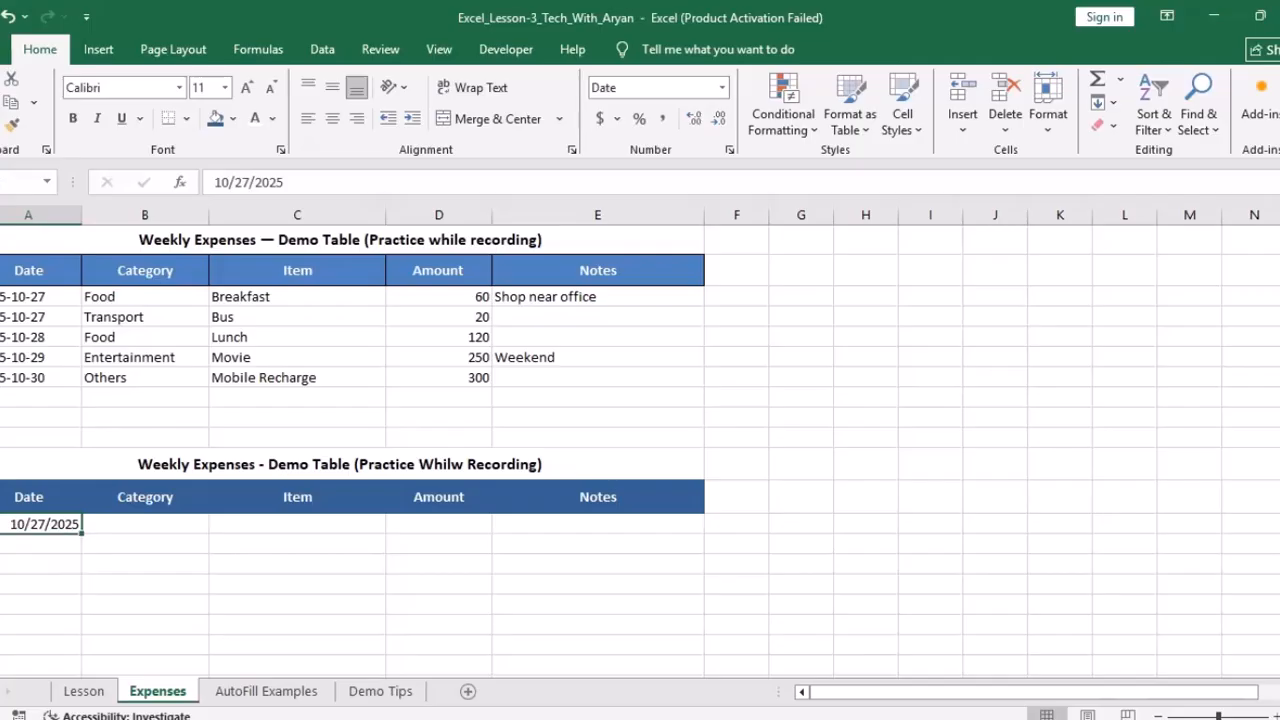
# Step: Fill the row's Category, Item, Amount and Notes with Food, Breakfast, 60 and Shop near Office
pyautogui.click(145, 524)
pyautogui.write('Food')
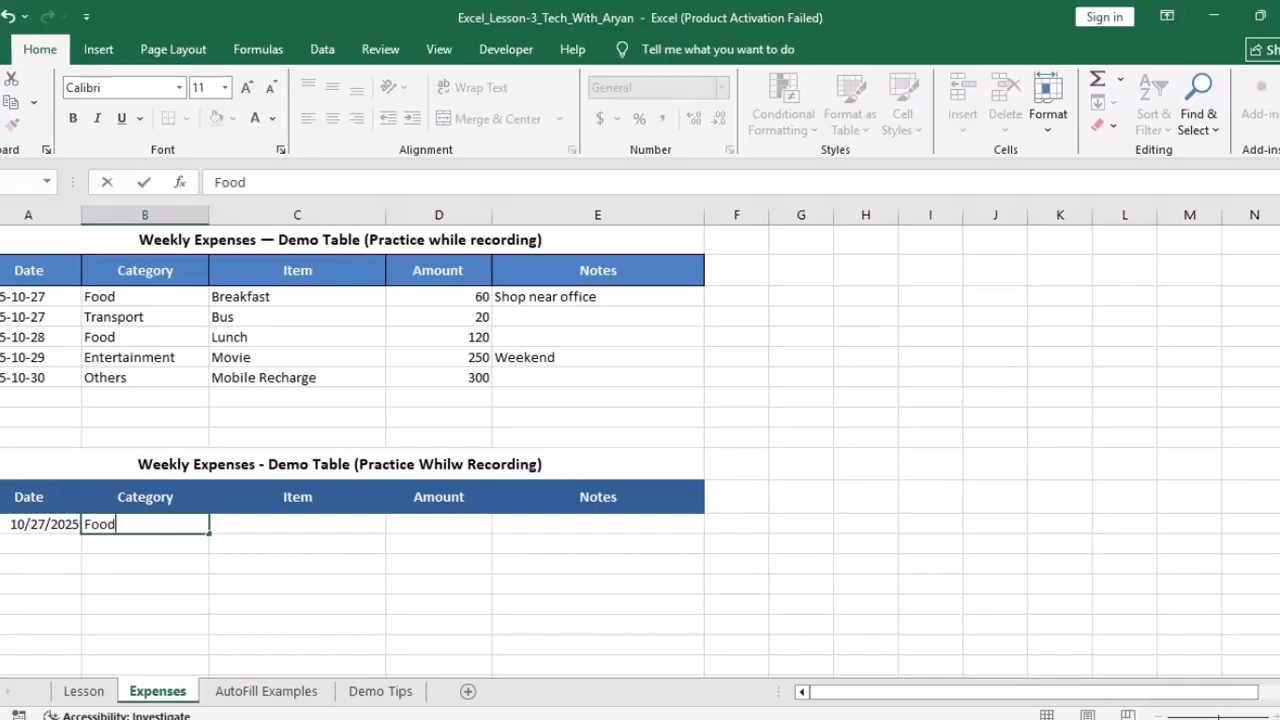
pyautogui.press('Tab')
pyautogui.write('Breakfast')
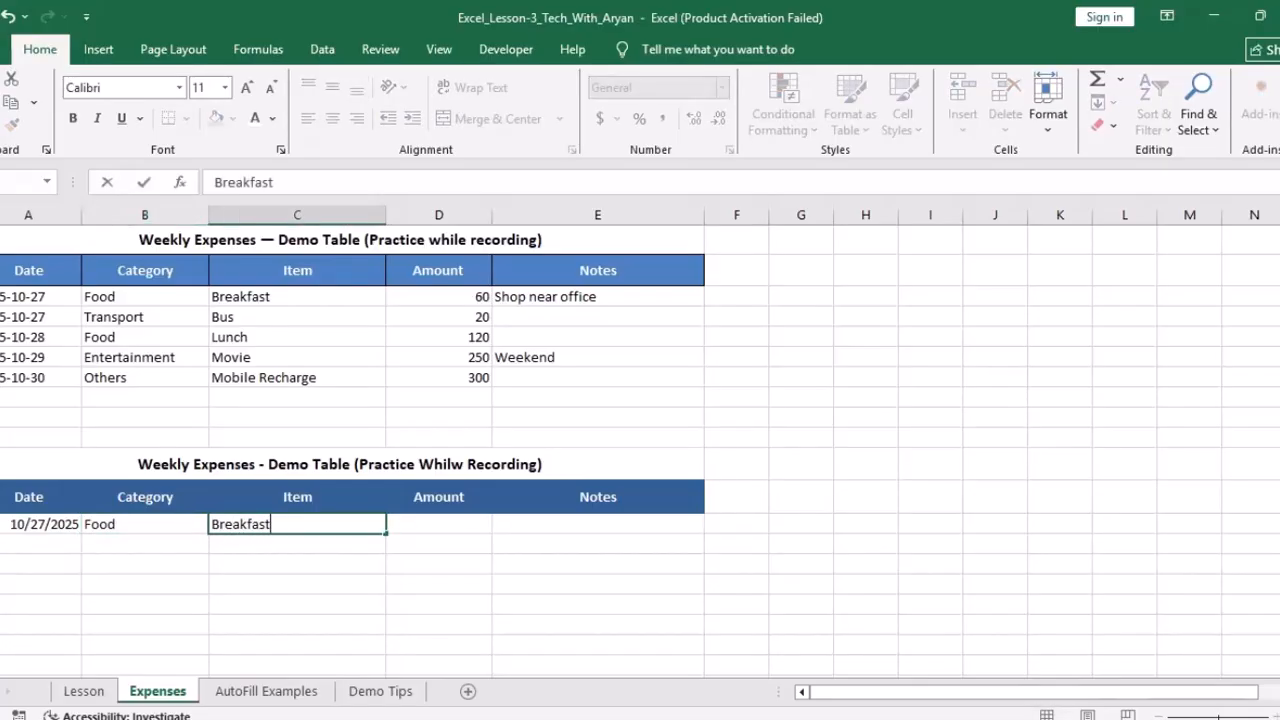
pyautogui.press('Tab')
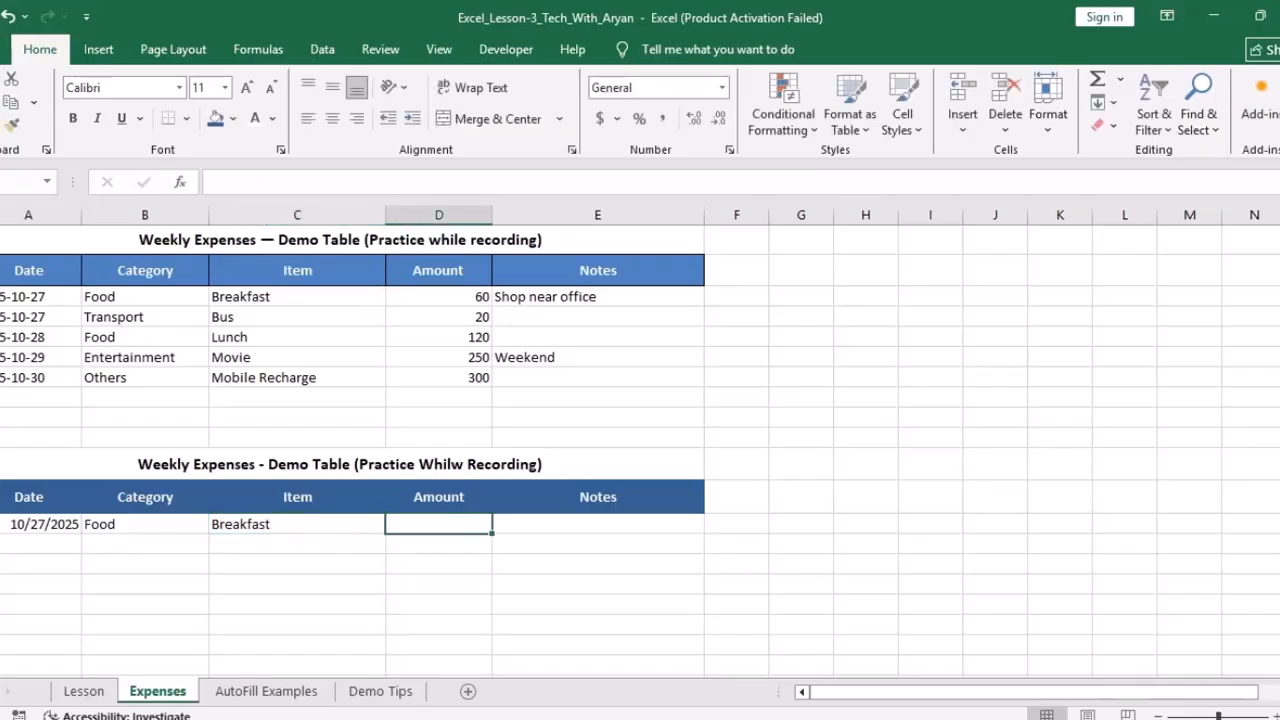
pyautogui.write('60')
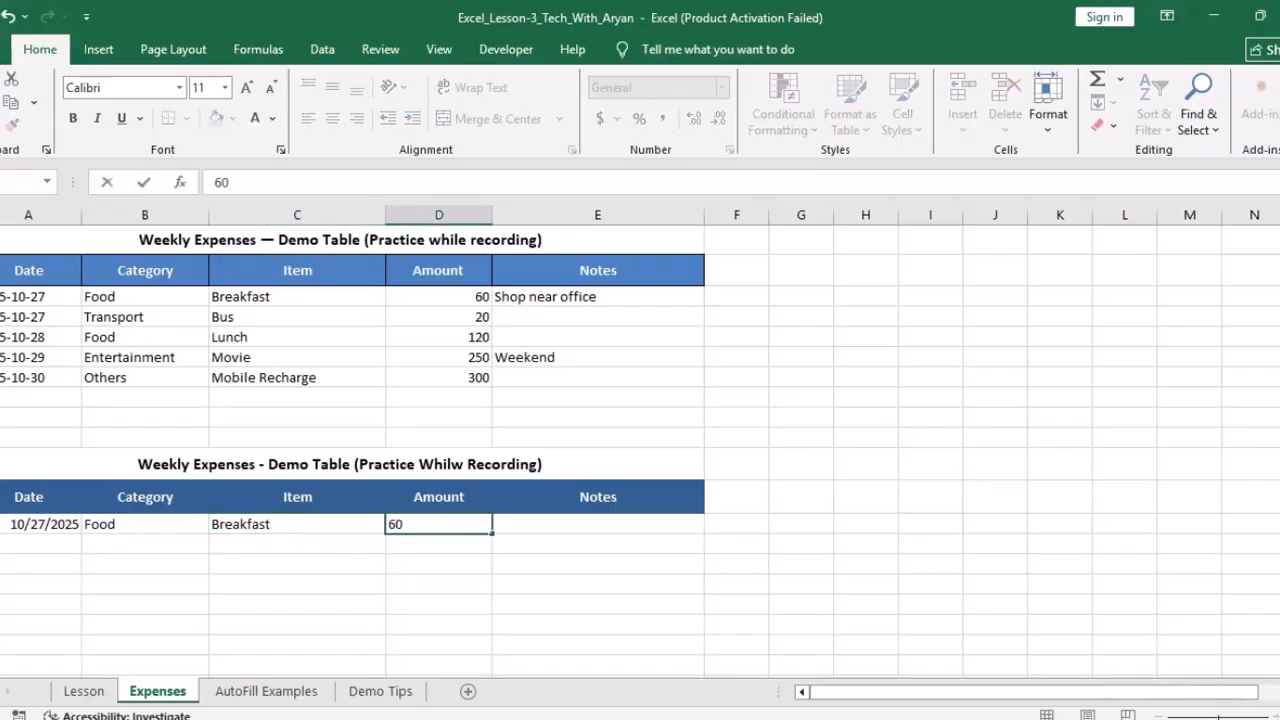
pyautogui.press('Tab')
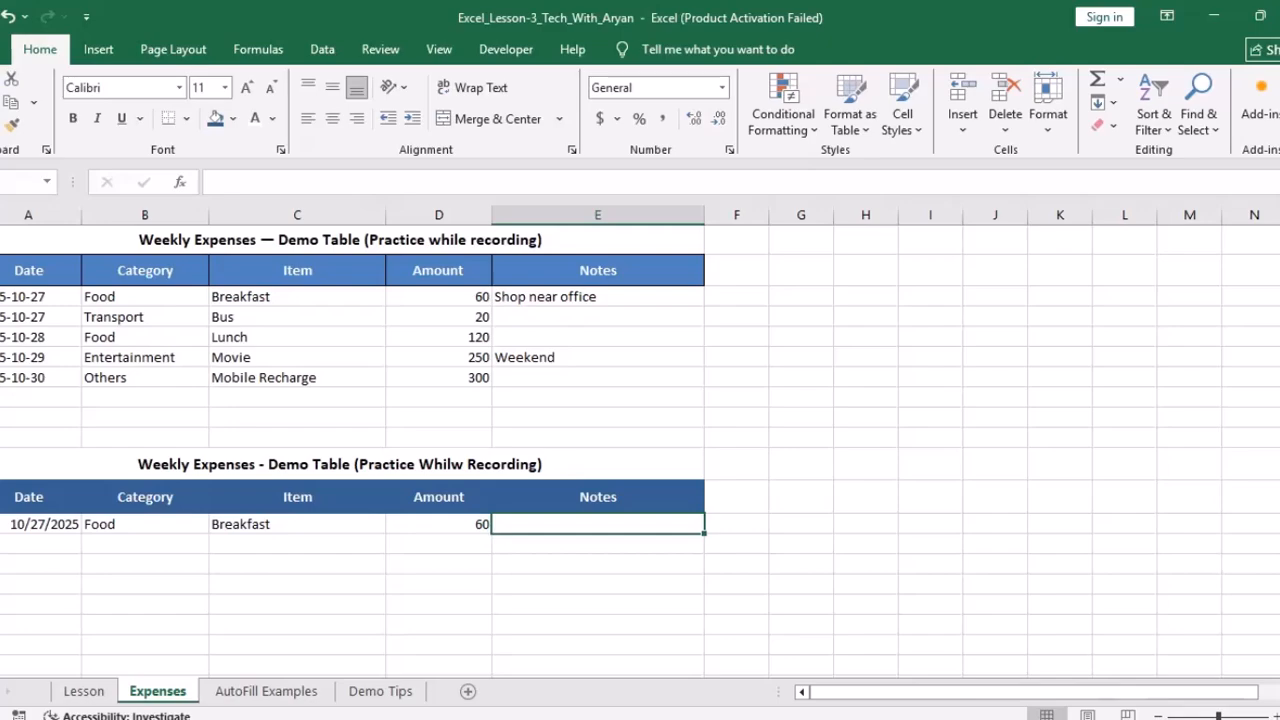
pyautogui.write('S')
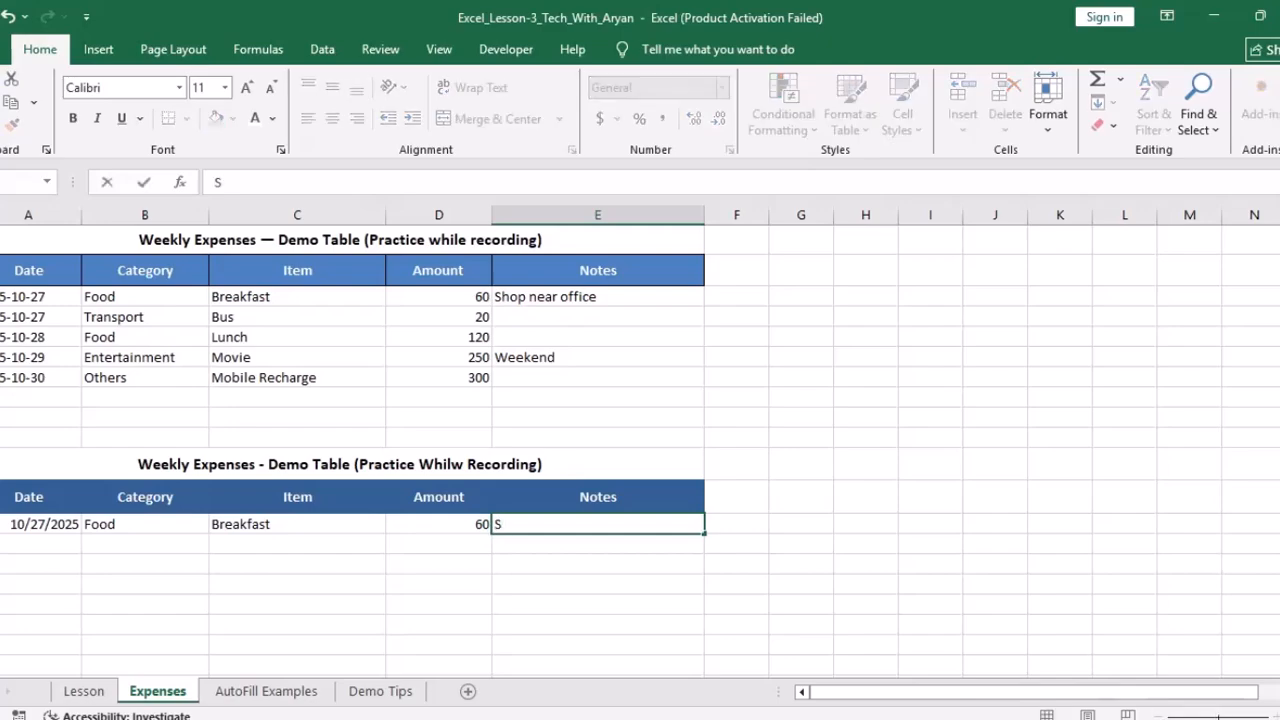
pyautogui.write('hop near')
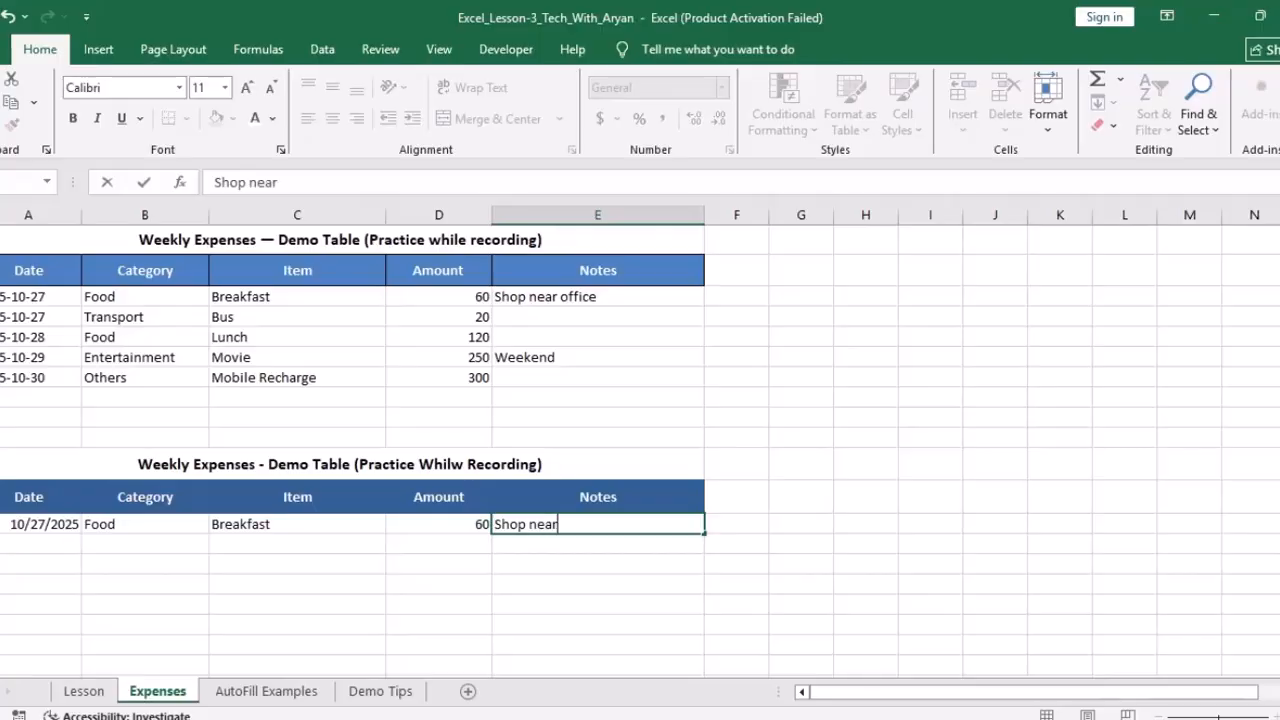
pyautogui.write(' Office')
pyautogui.press('Return')
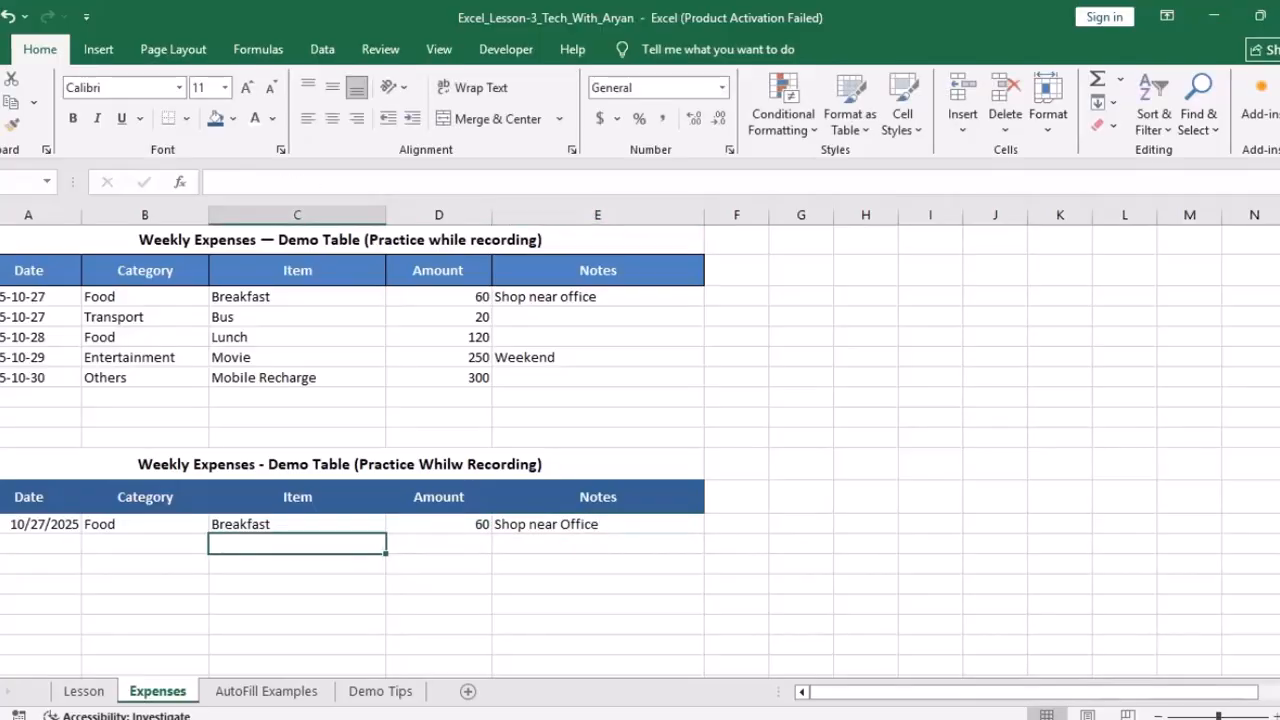
pyautogui.click(598, 524)
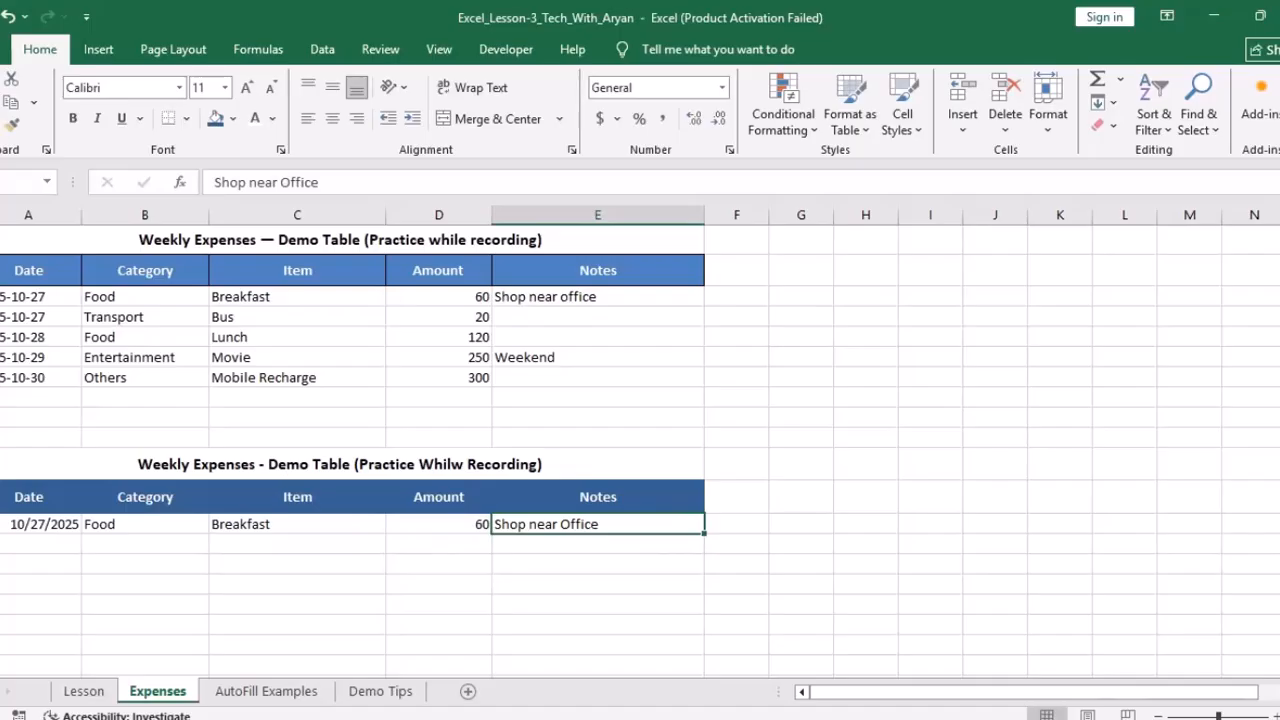
# Step: Copy the Transport-to-Others categories into the lower table's Category column below Food
pyautogui.click(145, 317)
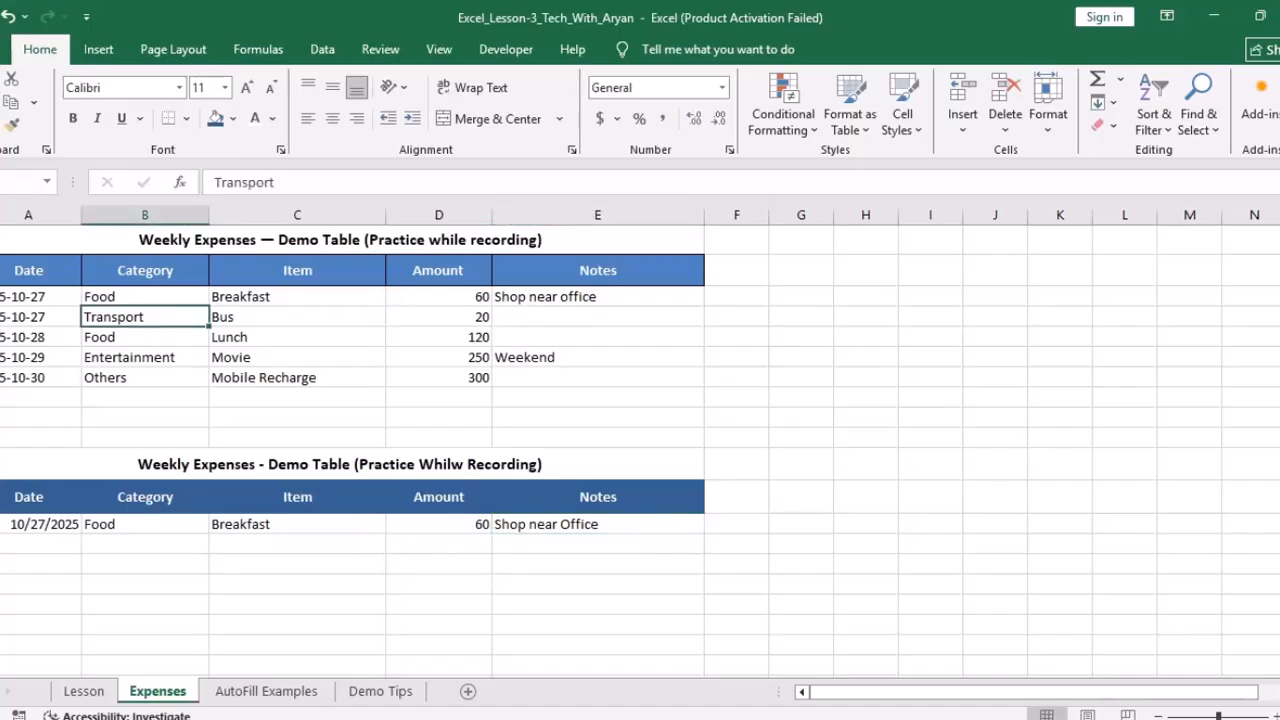
pyautogui.hotkey('shift', 'Down')
pyautogui.hotkey('shift', 'Down')
pyautogui.hotkey('shift', 'Down')
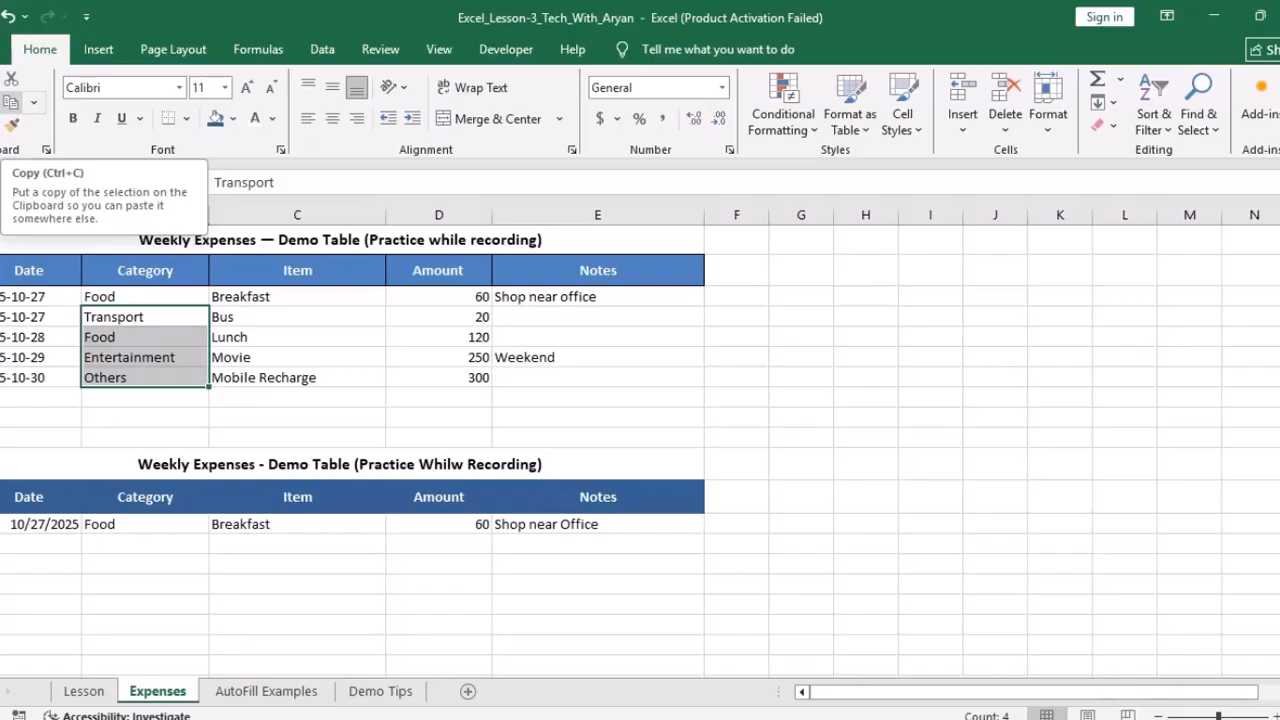
pyautogui.click(10, 102)
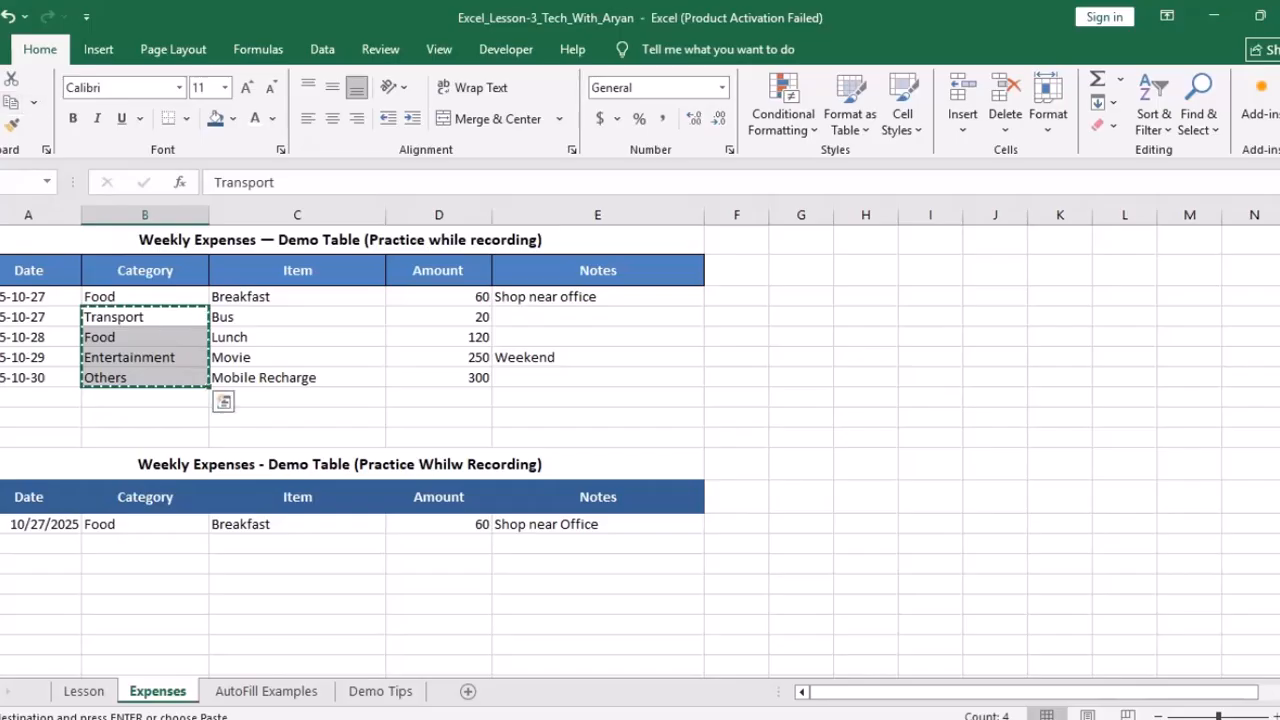
pyautogui.click(145, 544)
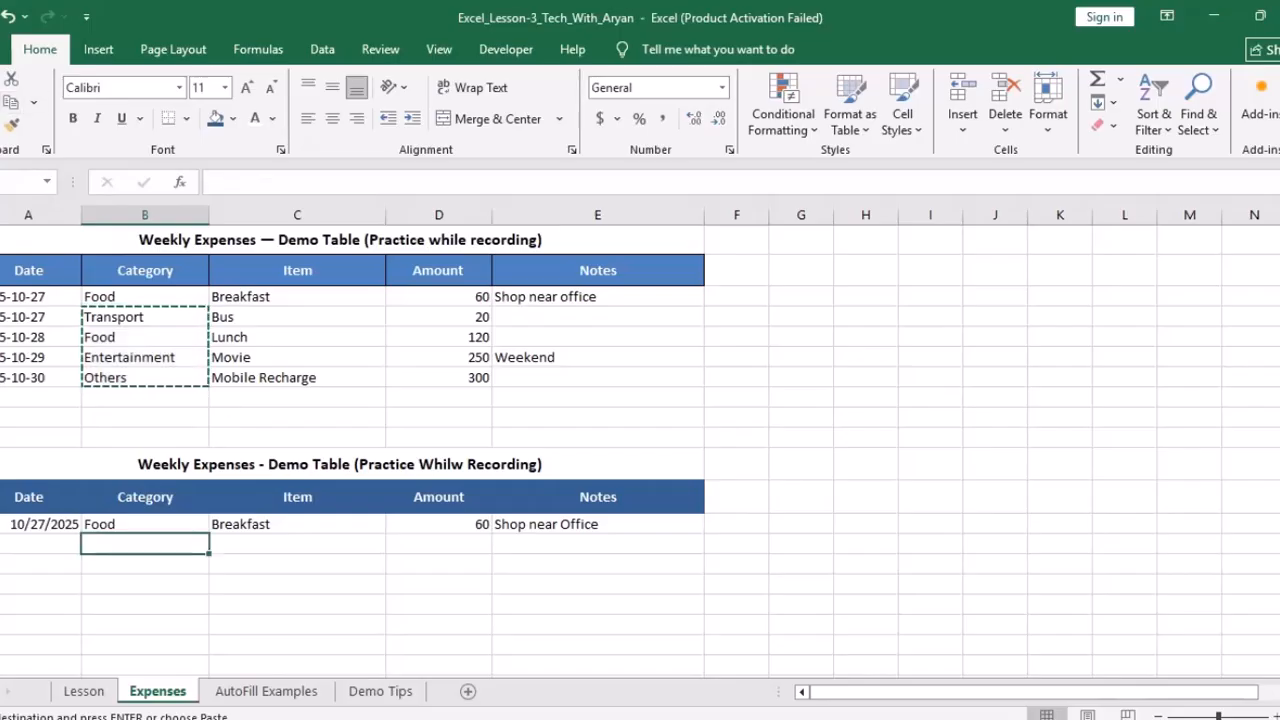
pyautogui.hotkey('ctrl', 'v')
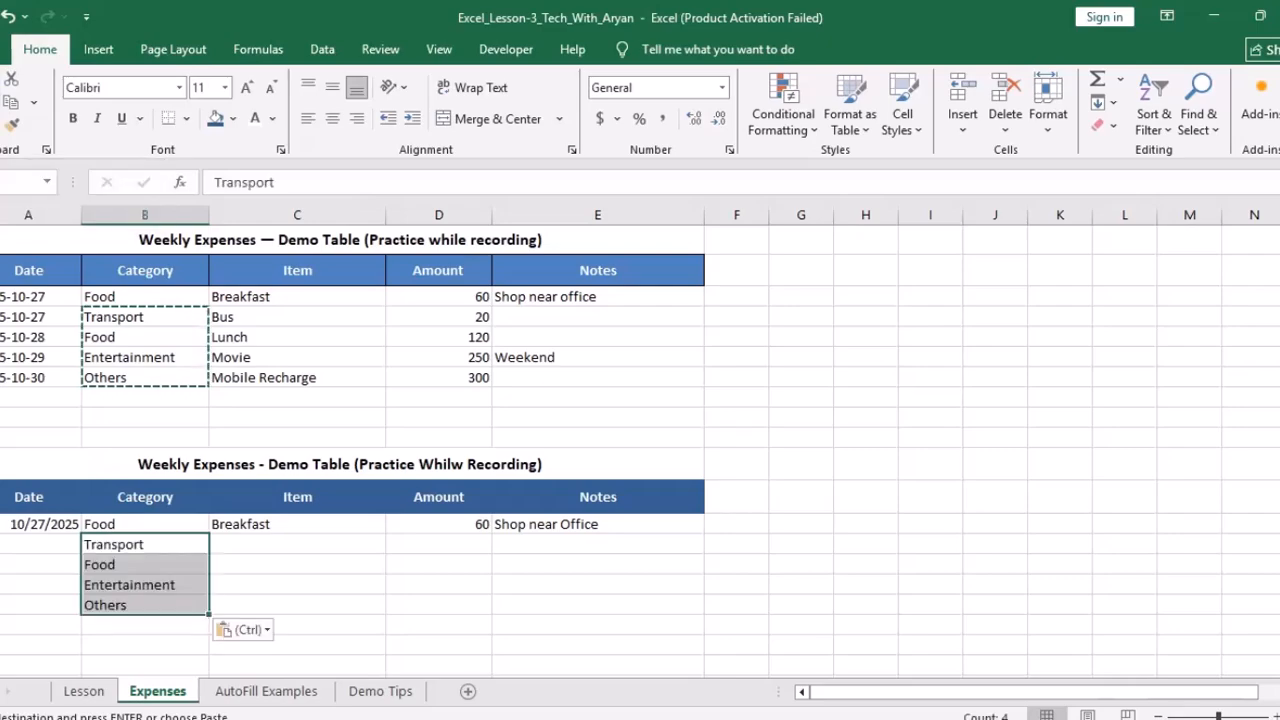
# Step: Paste the Bus-to-Mobile Recharge item, amount and notes rows into the lower table as values
pyautogui.moveTo(297, 317); pyautogui.dragTo(600, 378)
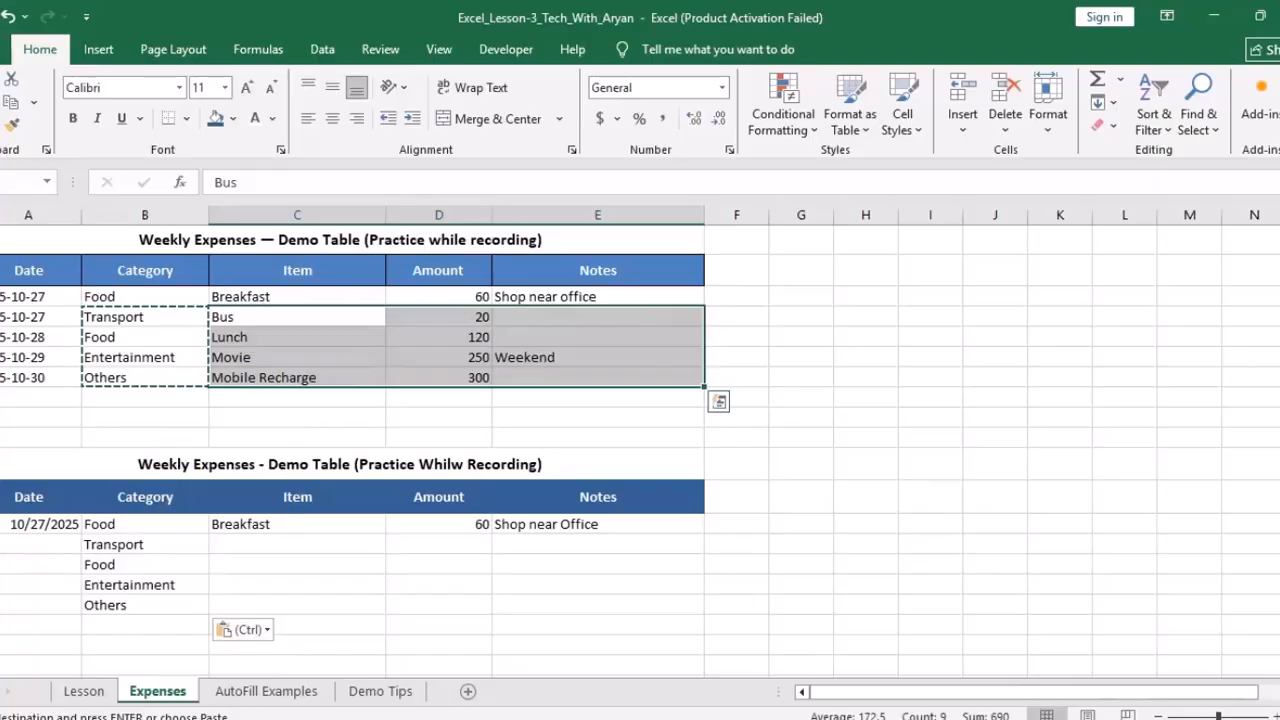
pyautogui.rightClick(528, 358)
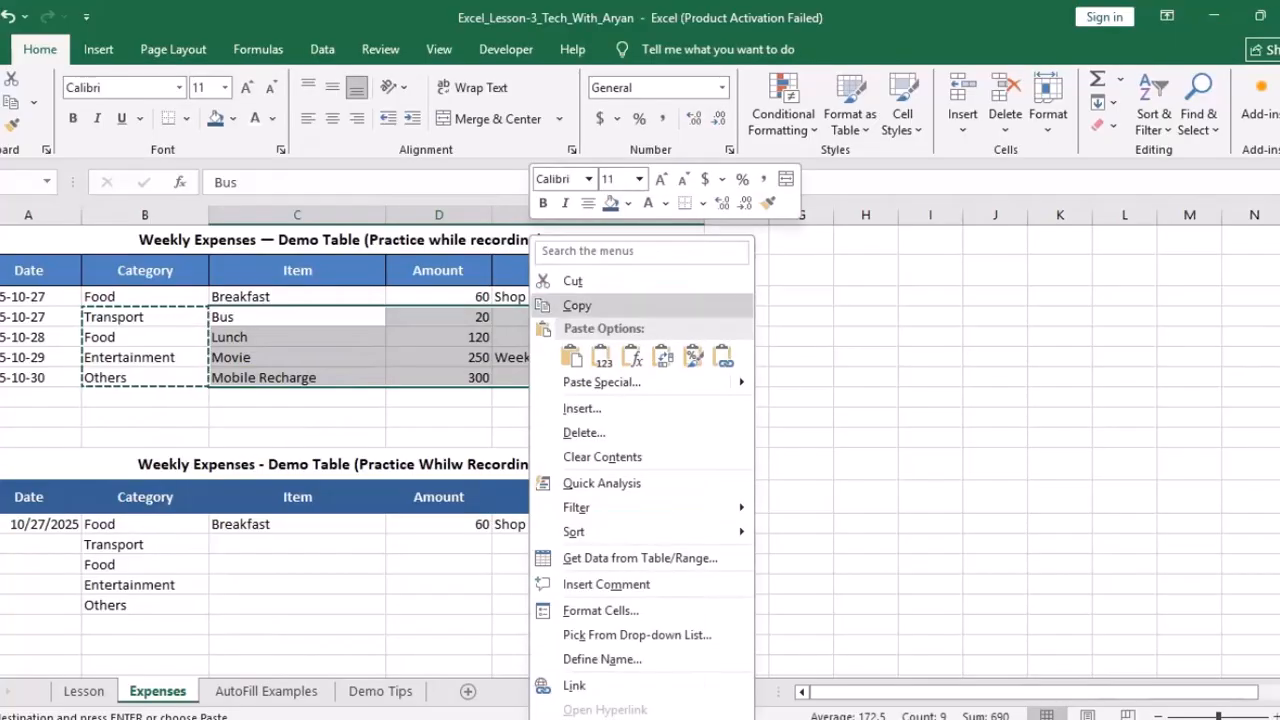
pyautogui.click(577, 305)
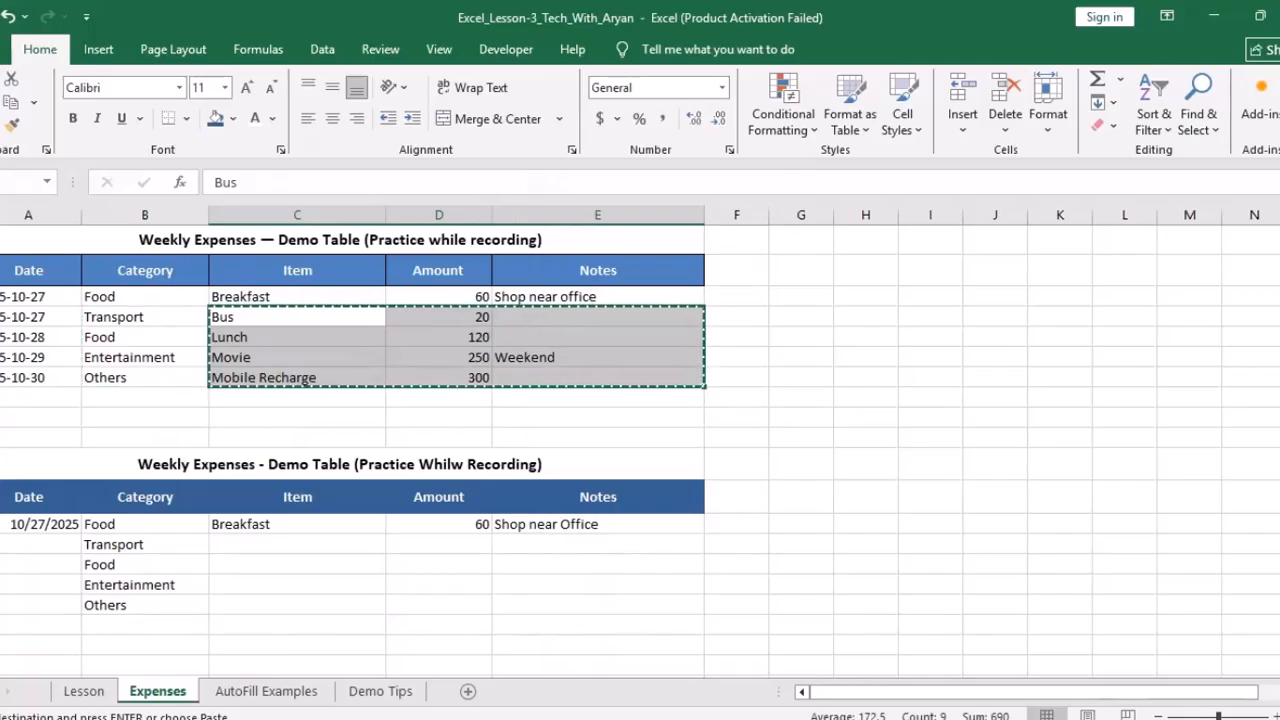
pyautogui.click(297, 545)
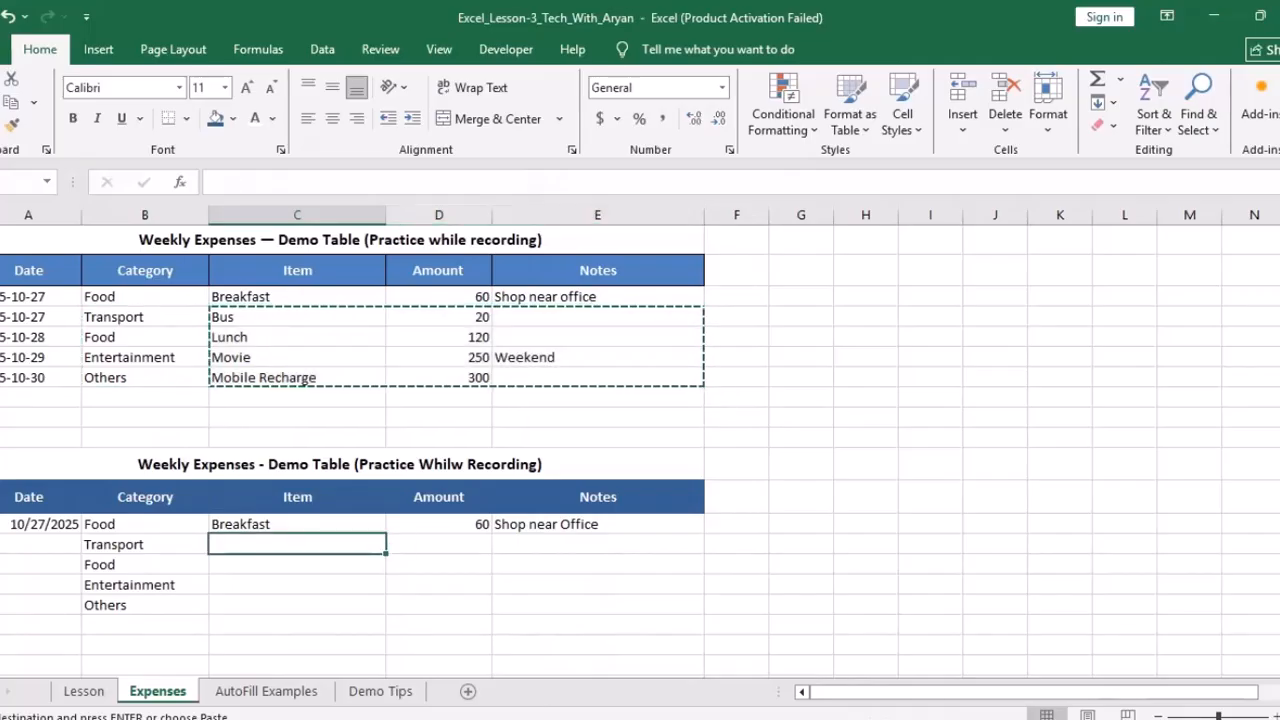
pyautogui.rightClick(254, 550)
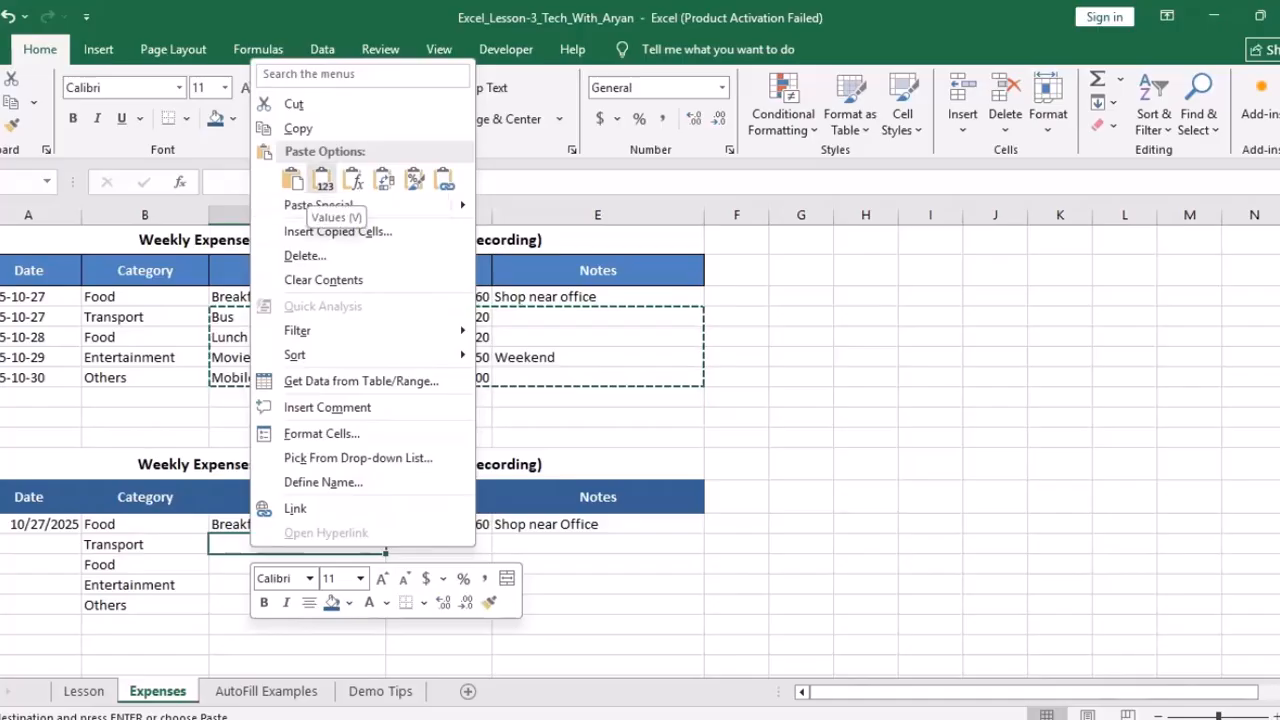
pyautogui.click(322, 182)
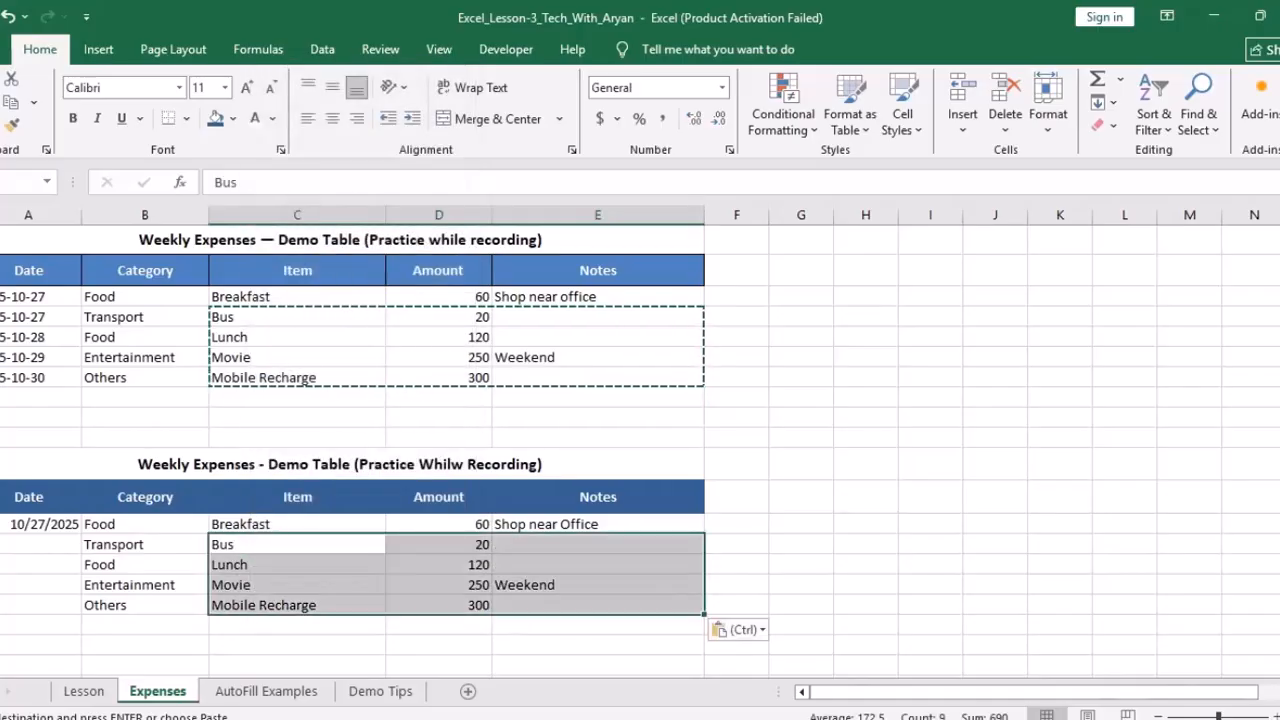
# Step: Copy the upper table's four dates into the lower Date column beside Transport
pyautogui.click(36, 545)
pyautogui.moveTo(36, 317); pyautogui.dragTo(36, 377)
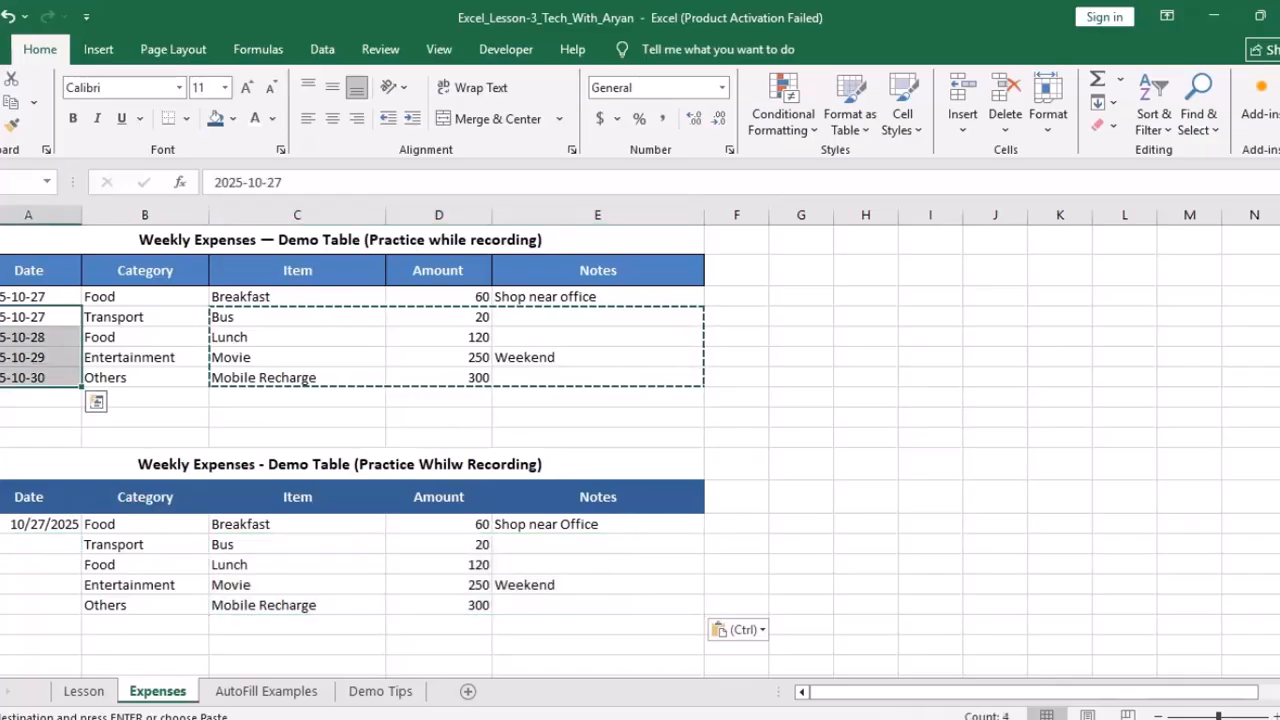
pyautogui.rightClick(30, 340)
pyautogui.click(70, 303)
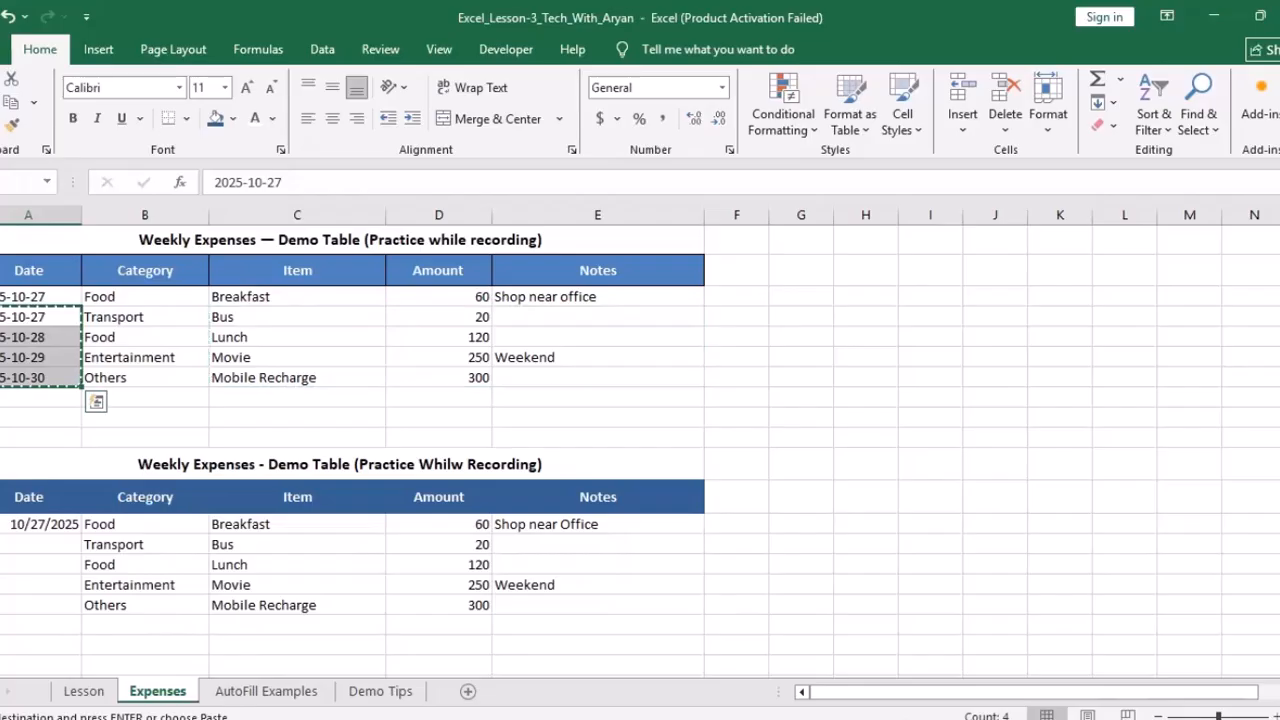
pyautogui.click(38, 545)
pyautogui.rightClick(40, 546)
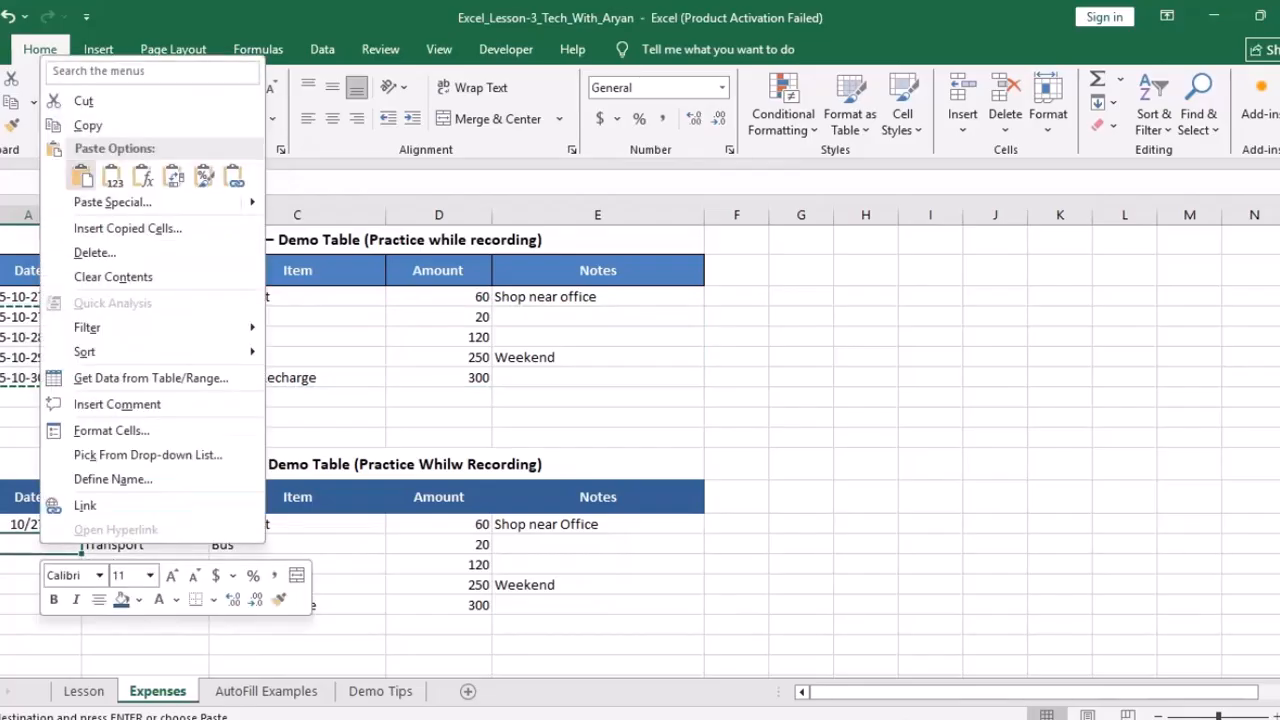
pyautogui.click(81, 177)
# Step: Check the five lower-table dates, then select the first lower Amount, 60
pyautogui.click(38, 545)
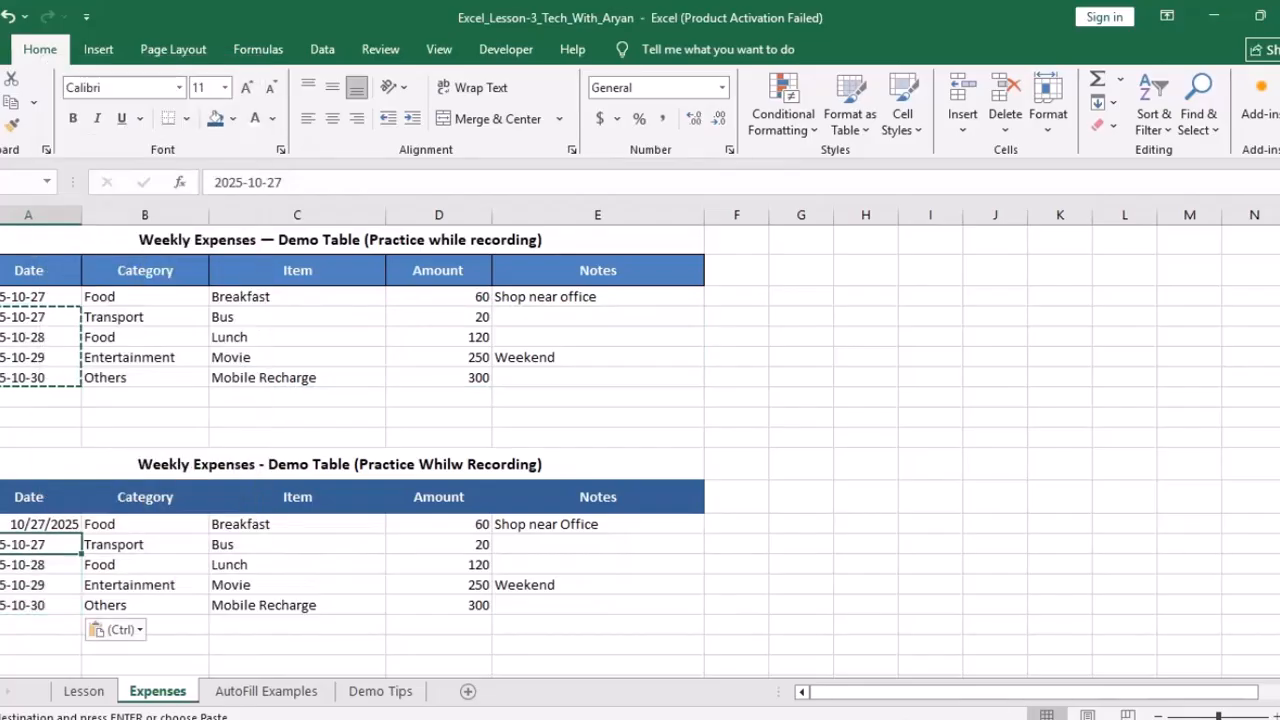
pyautogui.click(38, 524)
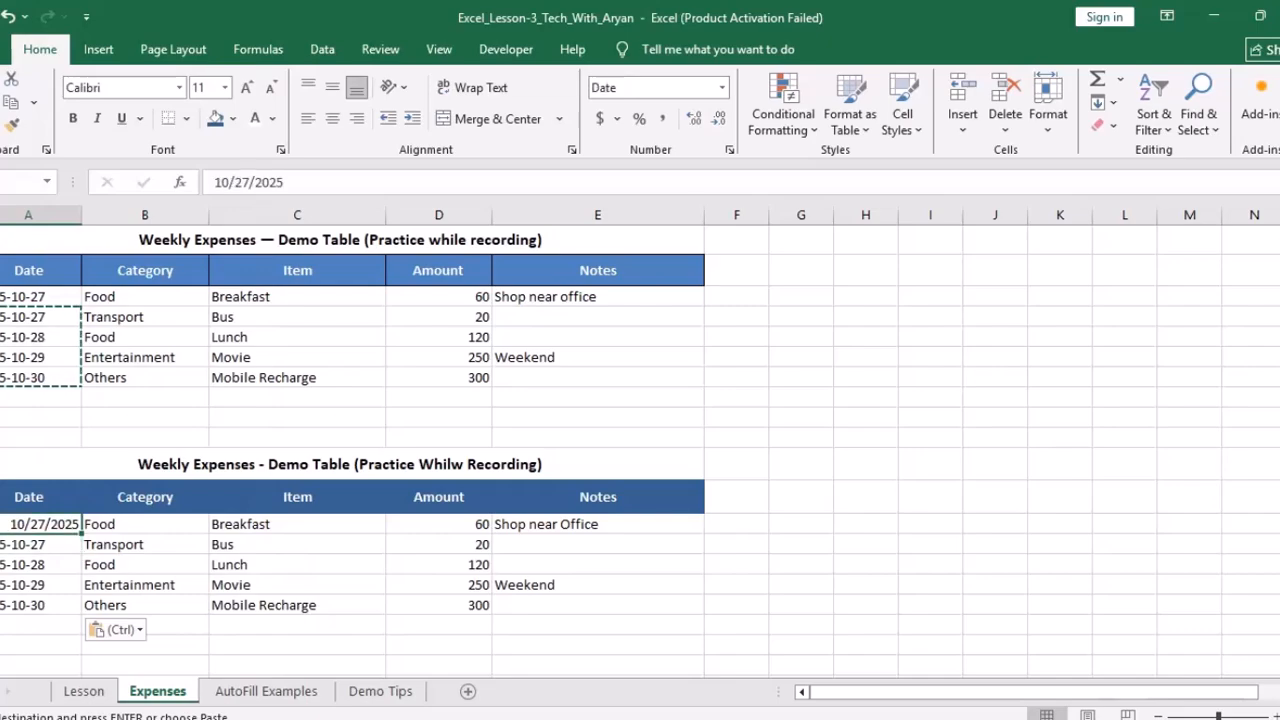
pyautogui.moveTo(38, 524); pyautogui.dragTo(38, 605)
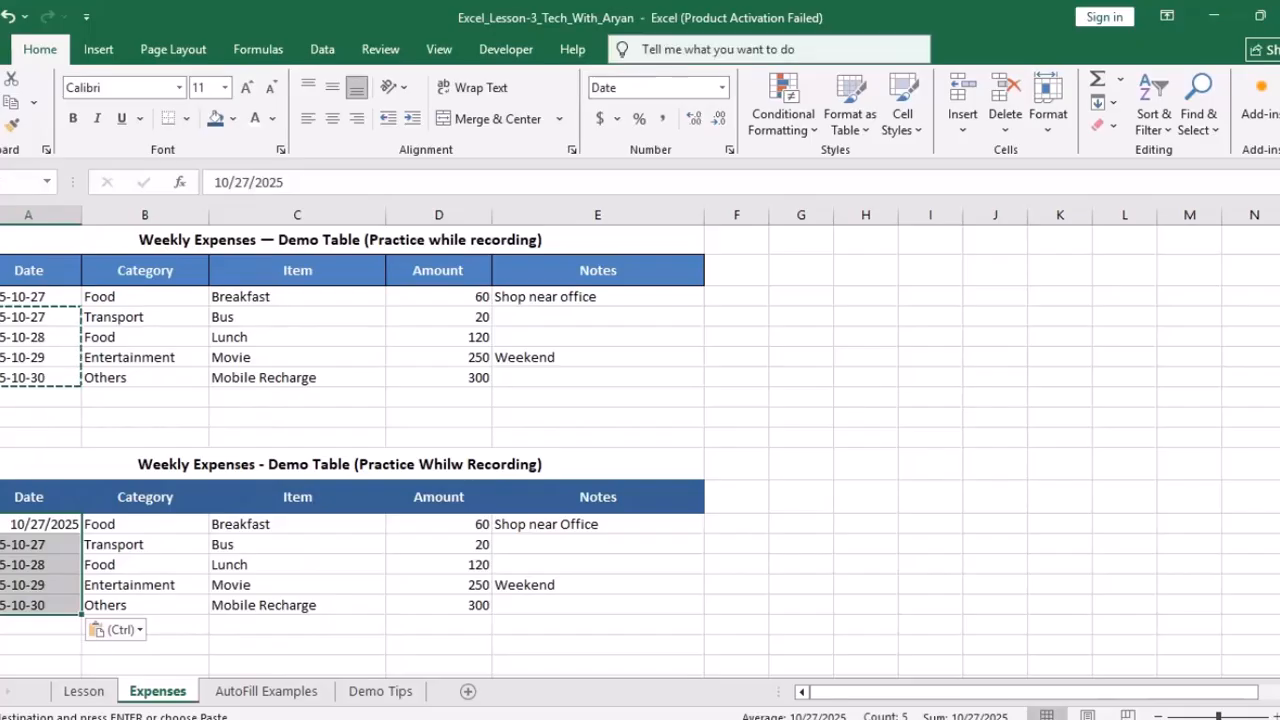
pyautogui.click(297, 545)
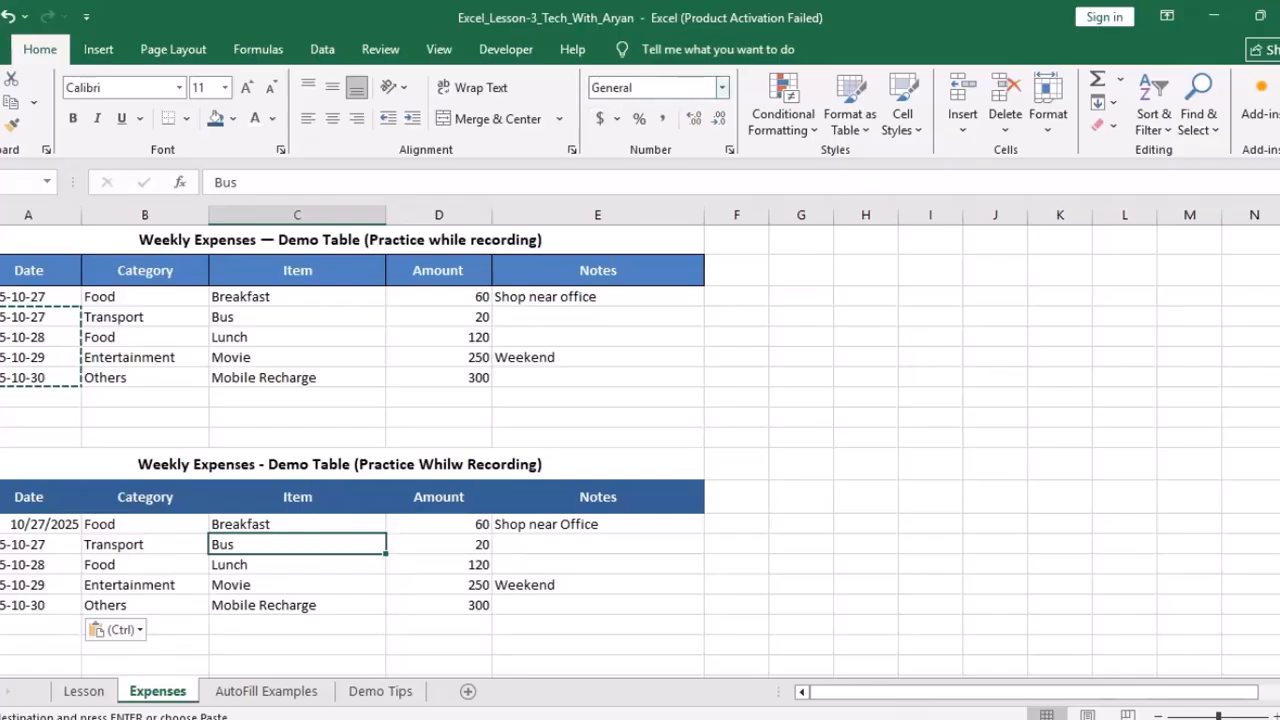
pyautogui.click(438, 524)
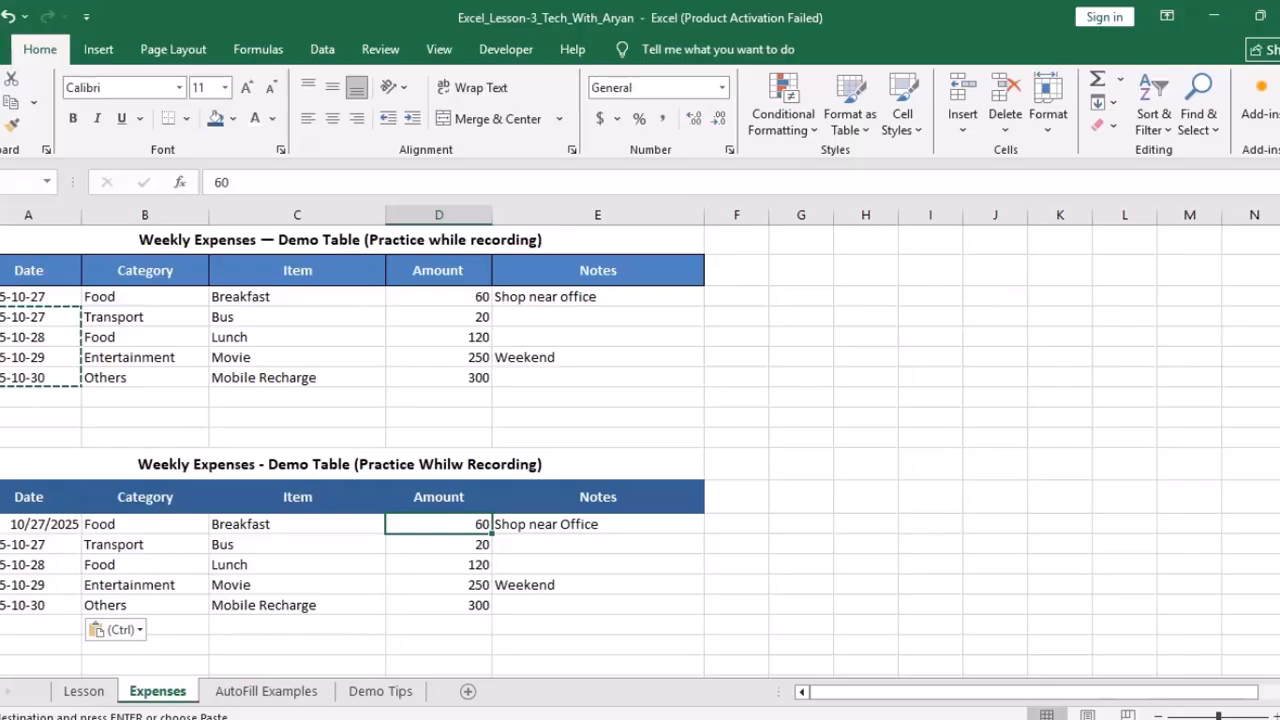
# Step: Format the lower Amounts 60–300 as Number, then Comma Style with zero decimal places
pyautogui.moveTo(438, 524); pyautogui.dragTo(438, 605)
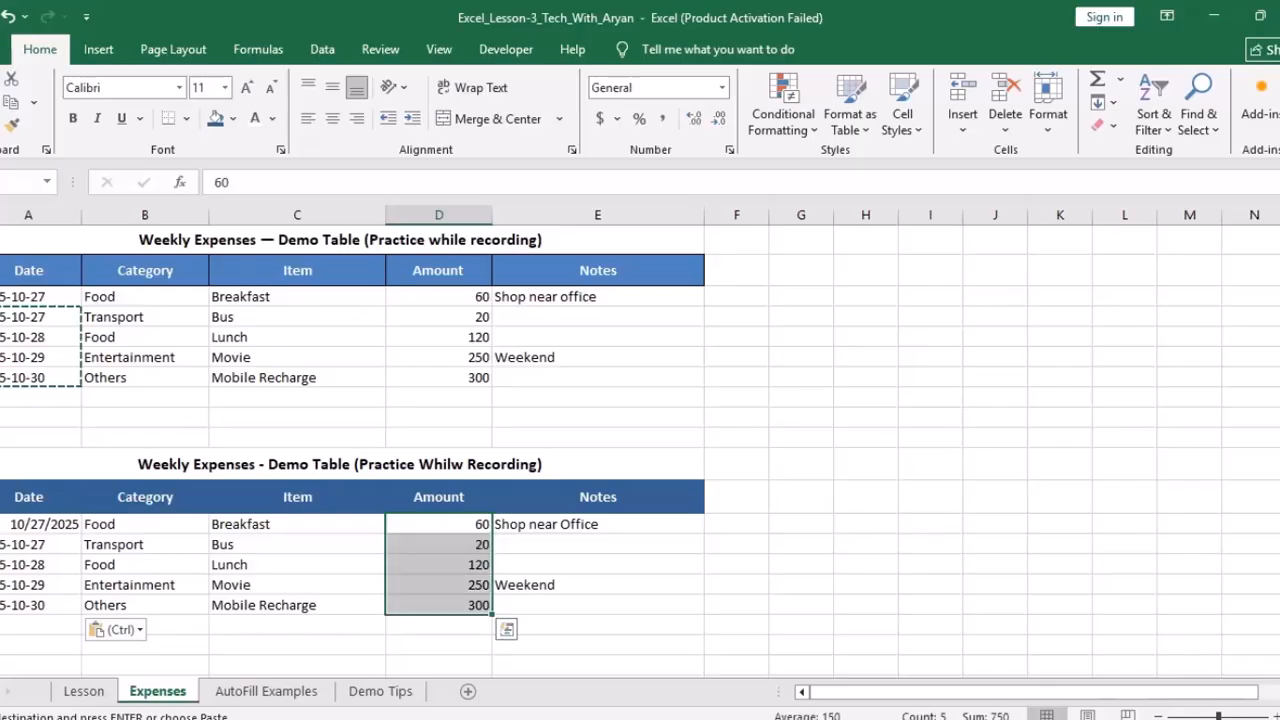
pyautogui.click(721, 87)
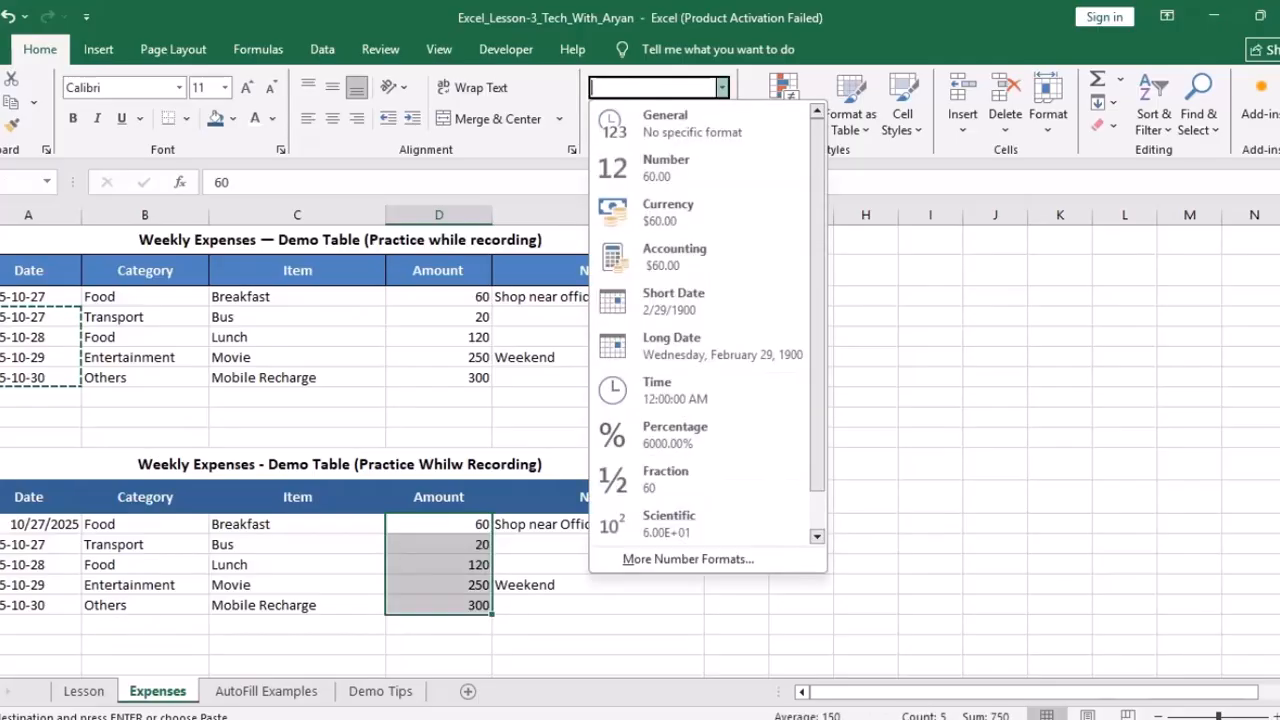
pyautogui.click(665, 167)
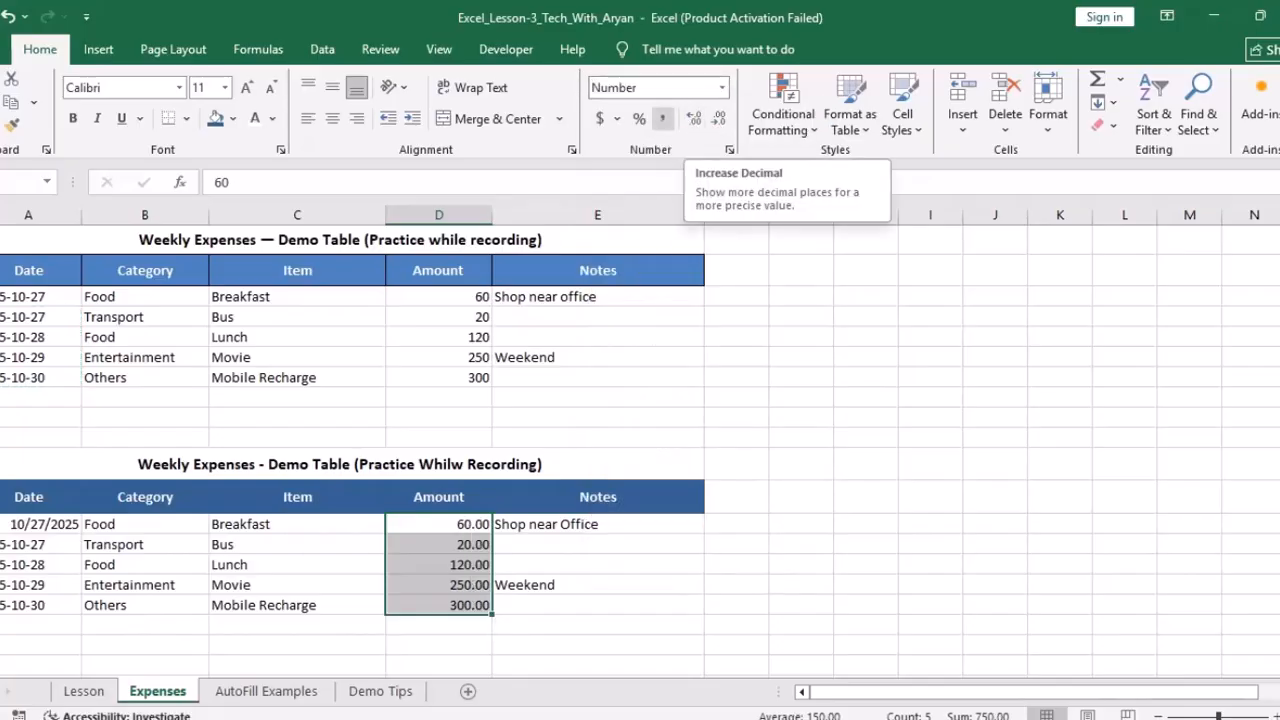
pyautogui.click(662, 118)
pyautogui.click(718, 118)
pyautogui.click(718, 118)
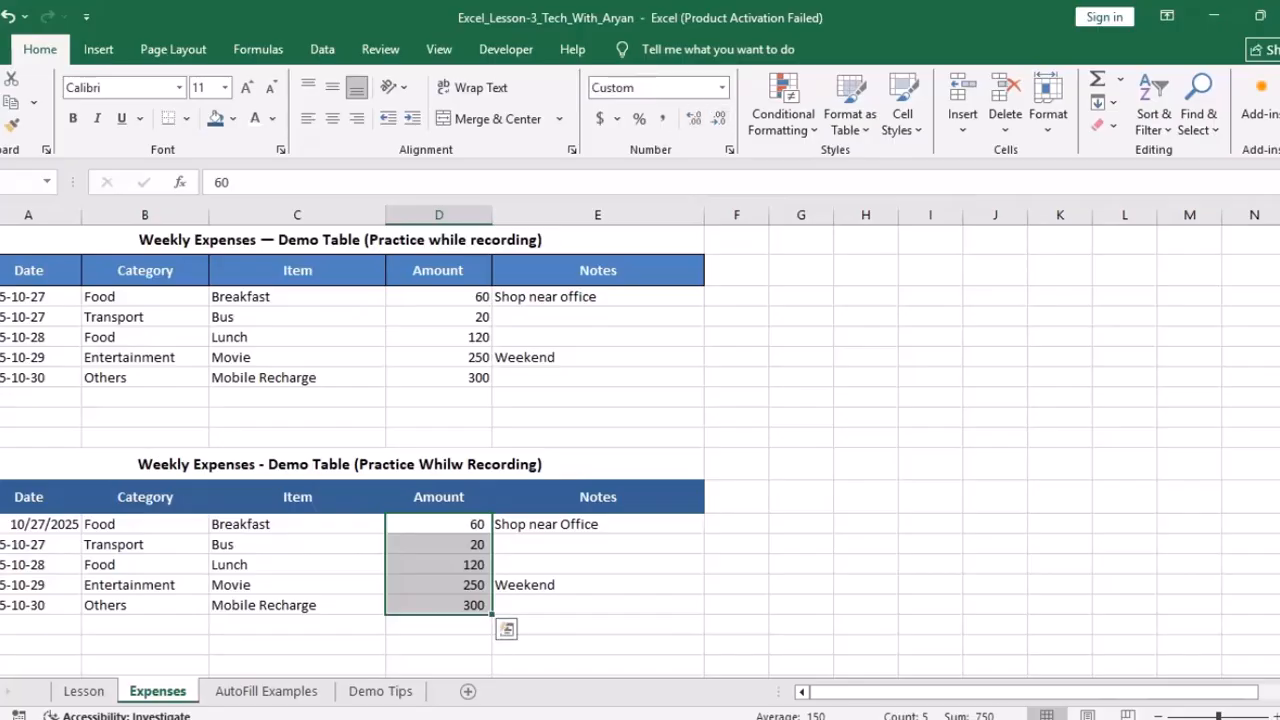
pyautogui.click(597, 524)
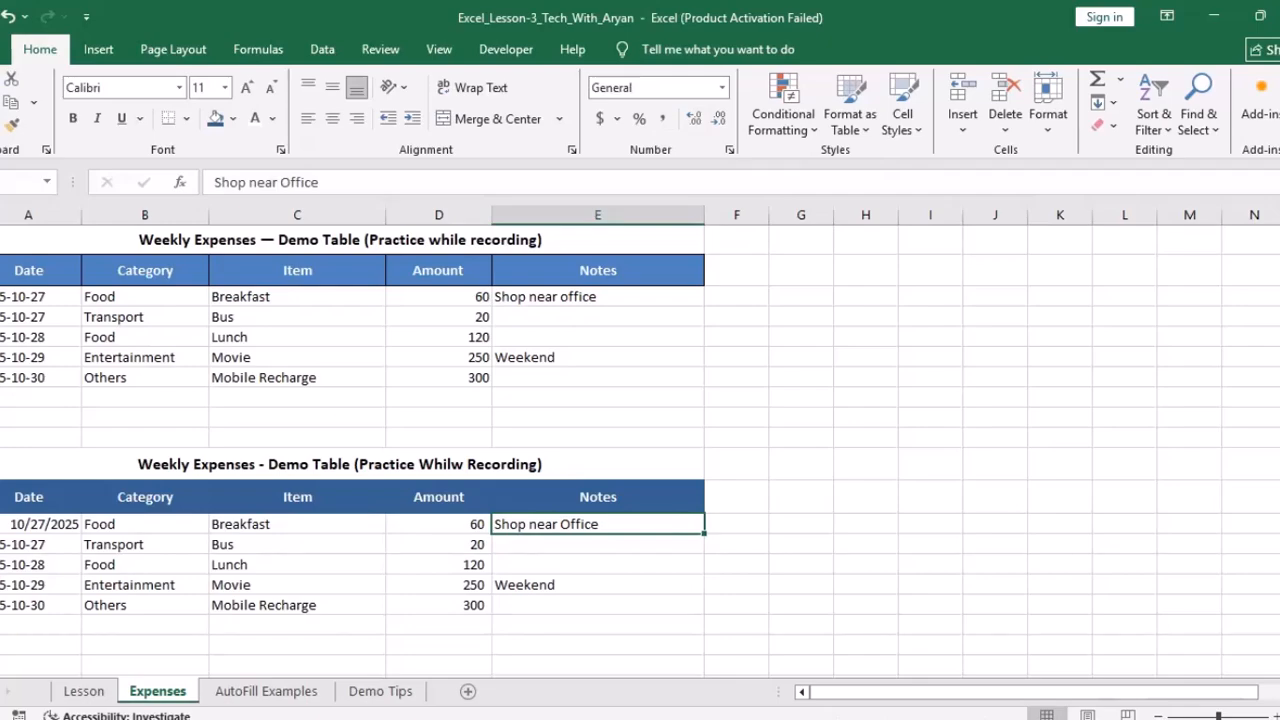
# Step: Apply the Long Date format to the five lower dates and autofit column A
pyautogui.moveTo(40, 524); pyautogui.dragTo(40, 605)
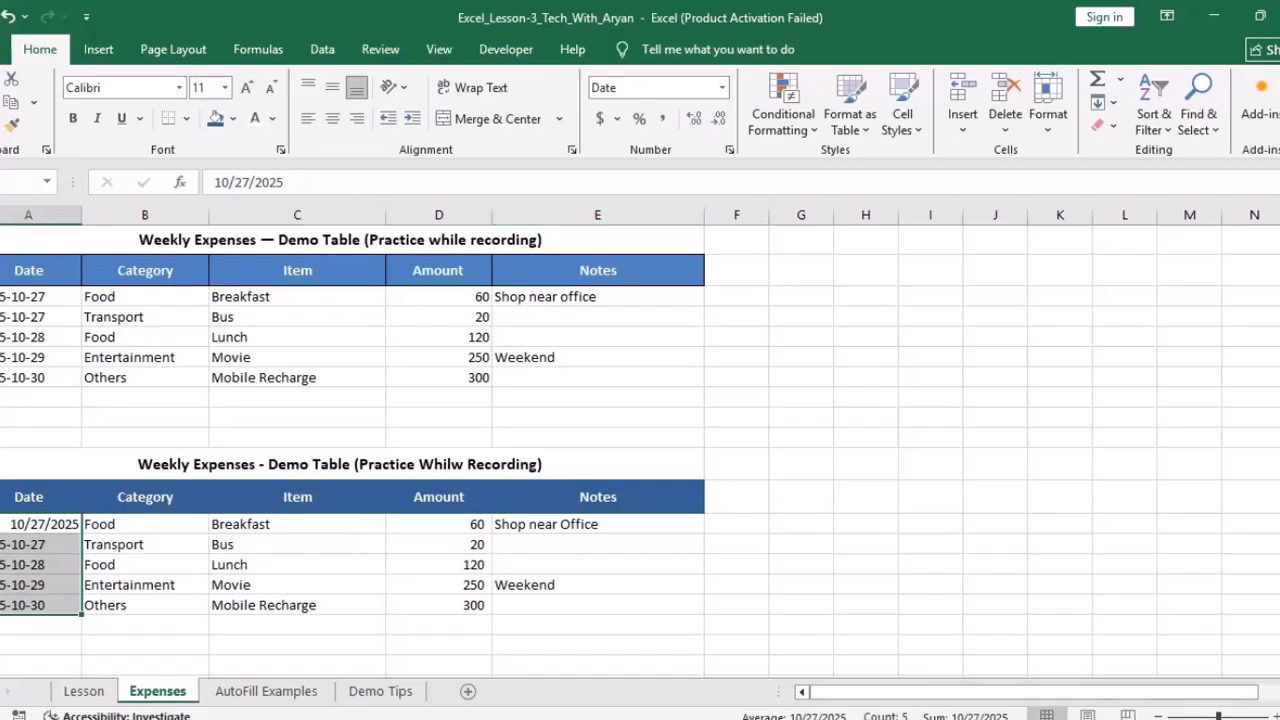
pyautogui.click(721, 87)
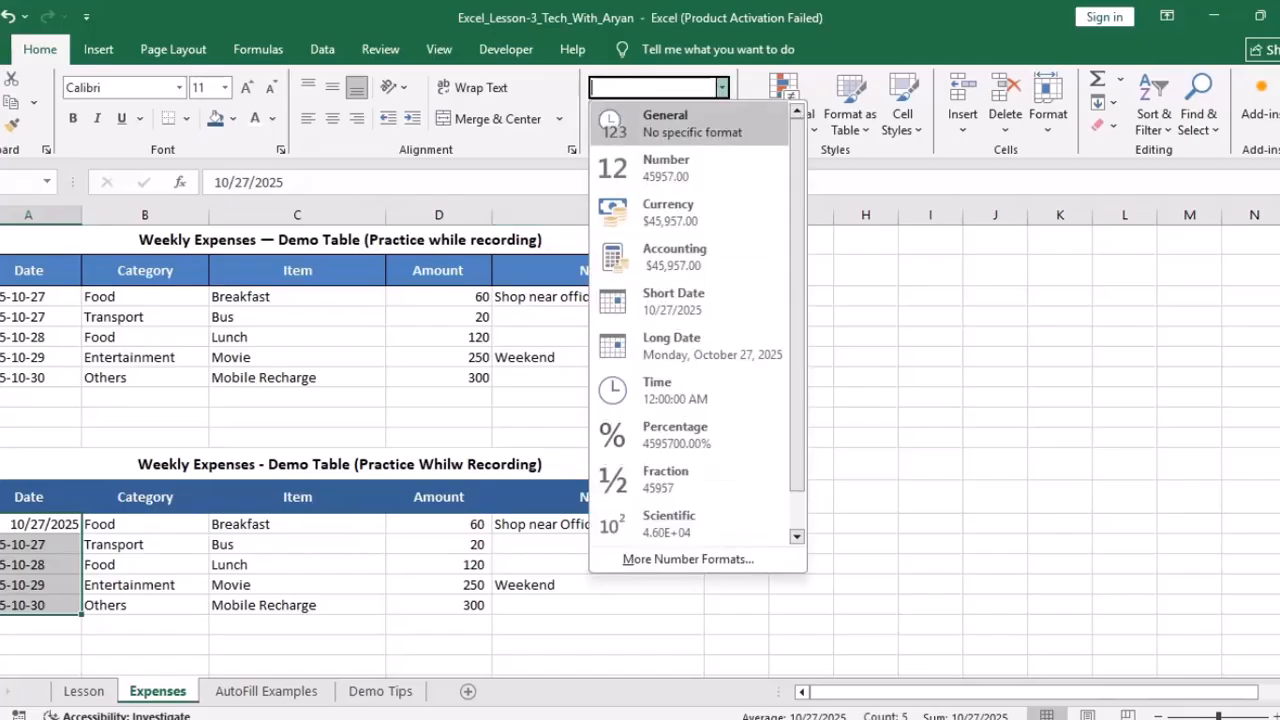
pyautogui.scroll(-1, 698, 320)
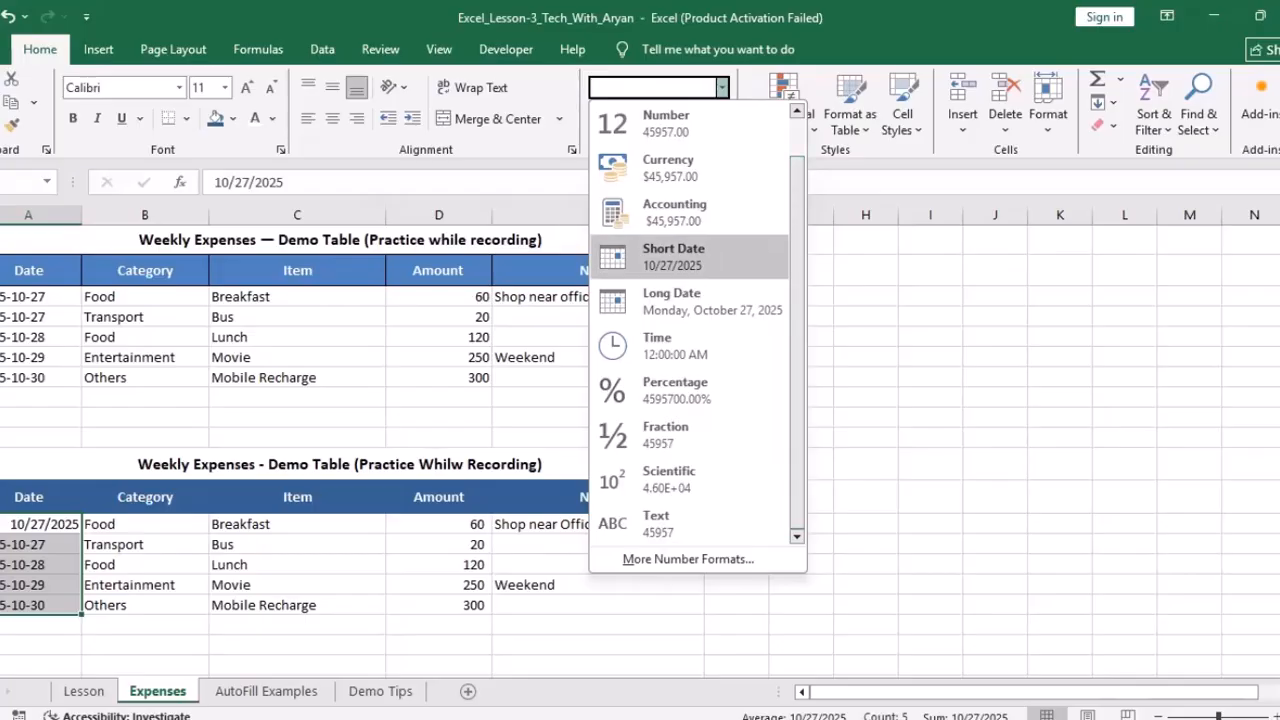
pyautogui.click(700, 301)
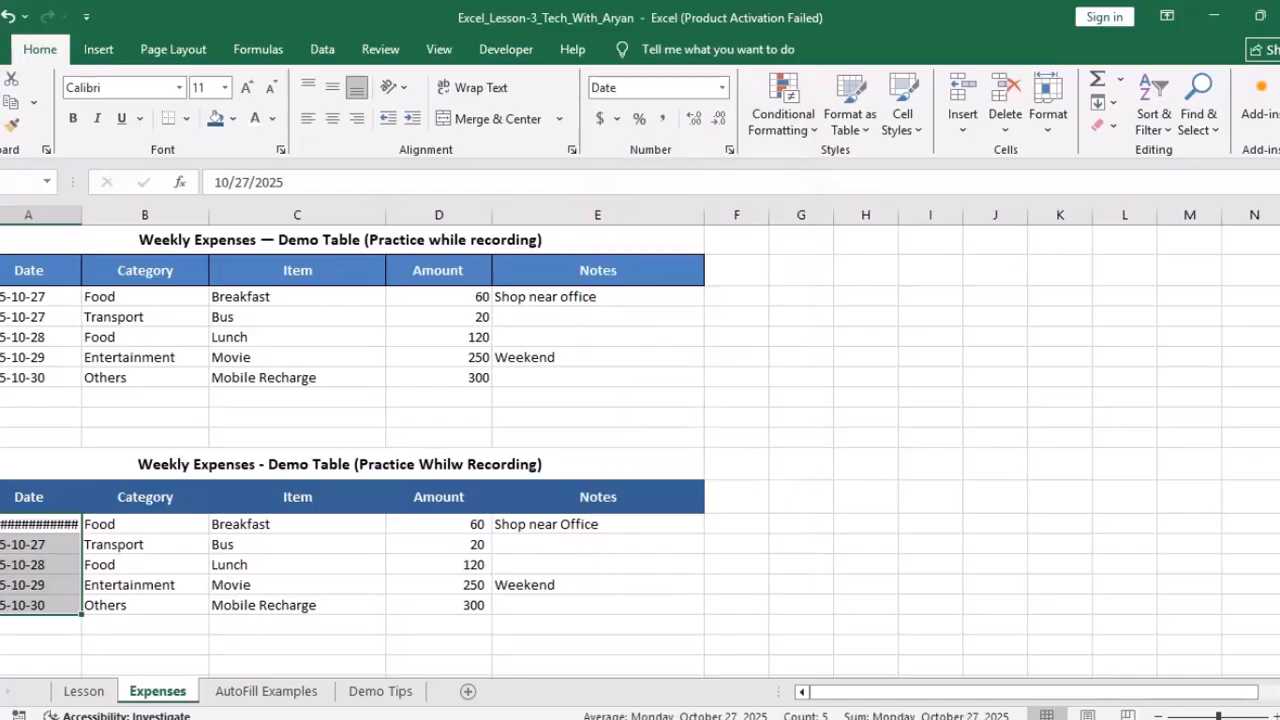
pyautogui.doubleClick(82, 215)
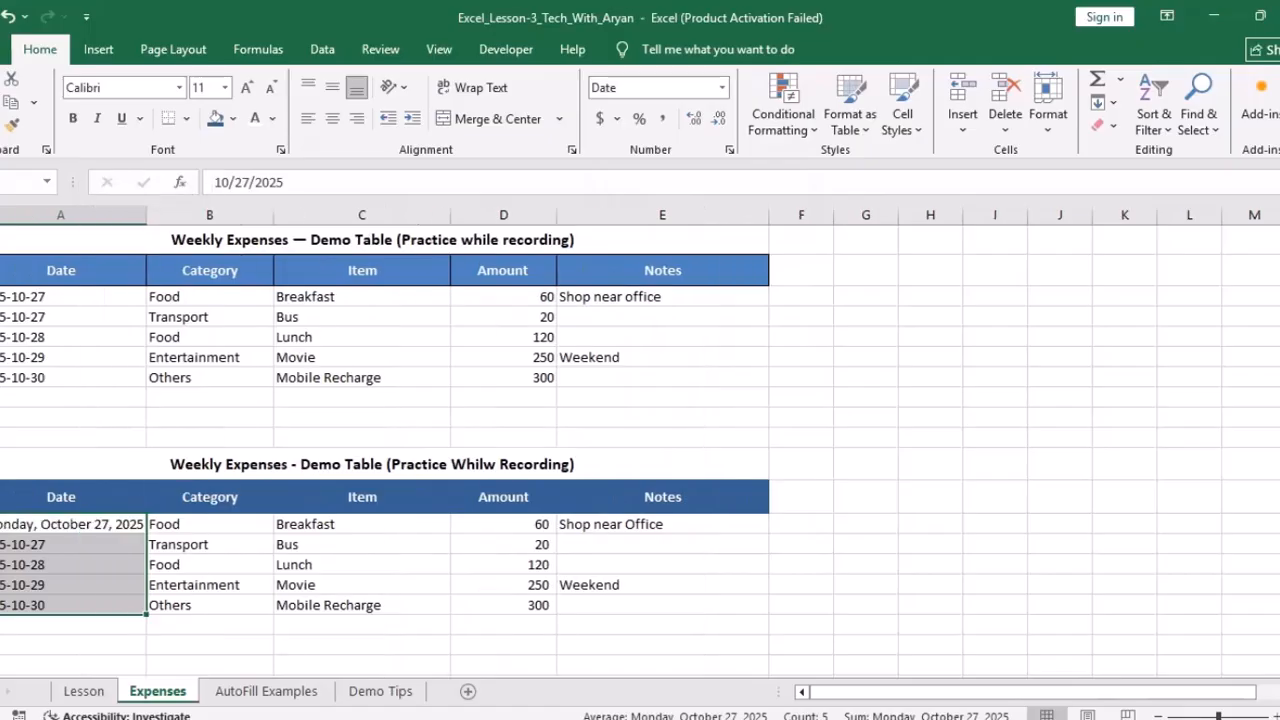
# Step: Replace the pasted dates with a fill series from Monday, October 27 to Friday, October 31, 2025
pyautogui.click(72, 605)
pyautogui.press('Up')
pyautogui.press('Up')
pyautogui.press('Up')
pyautogui.hotkey('ctrl', 'shift', 'Down')
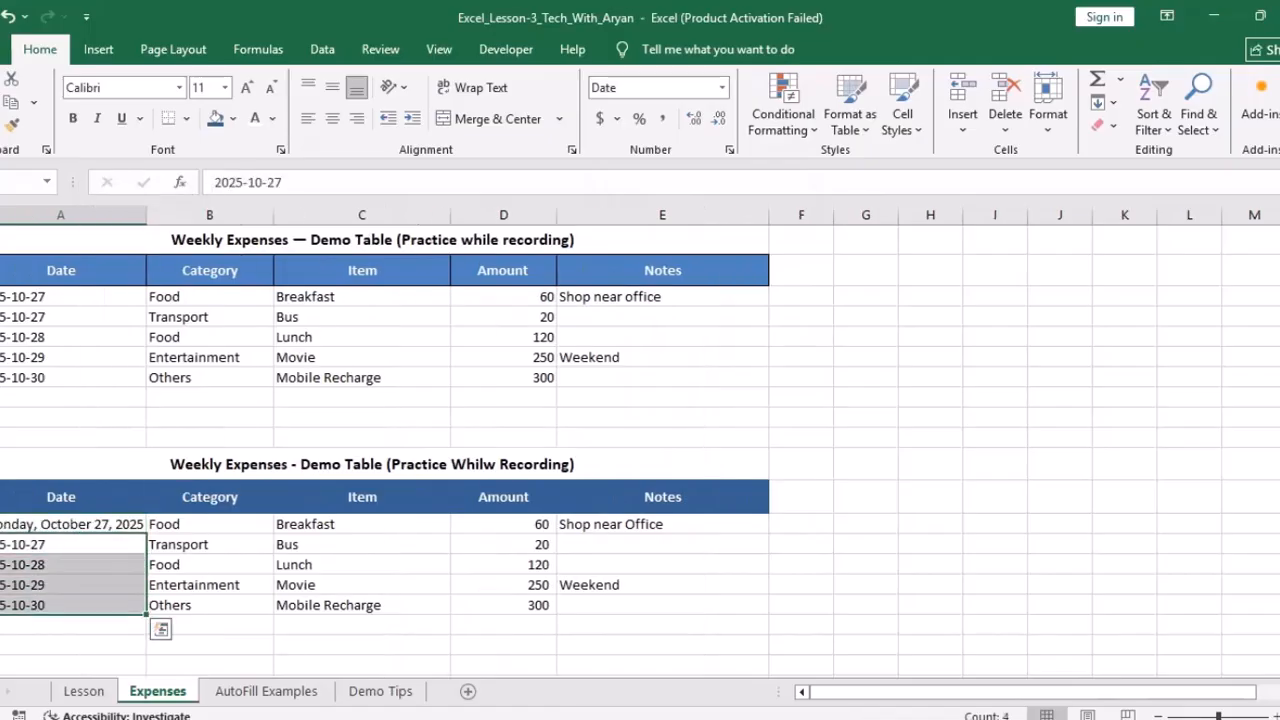
pyautogui.press('Delete')
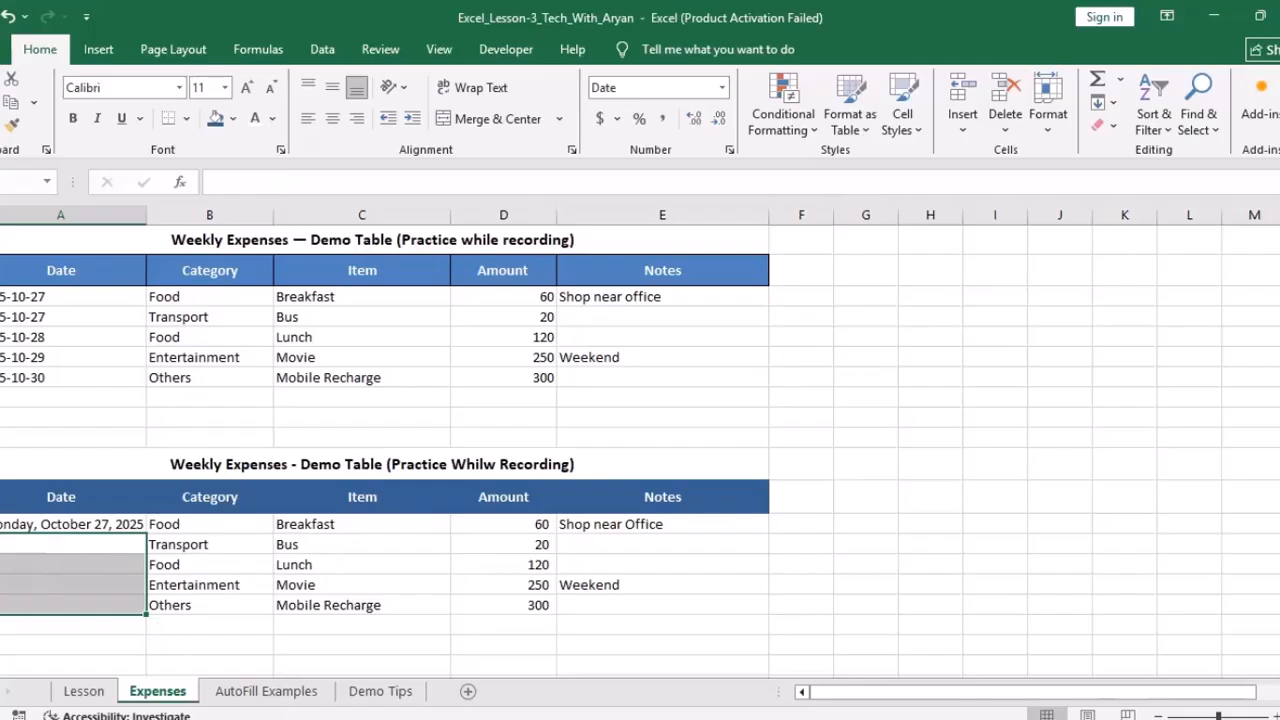
pyautogui.press('Up')
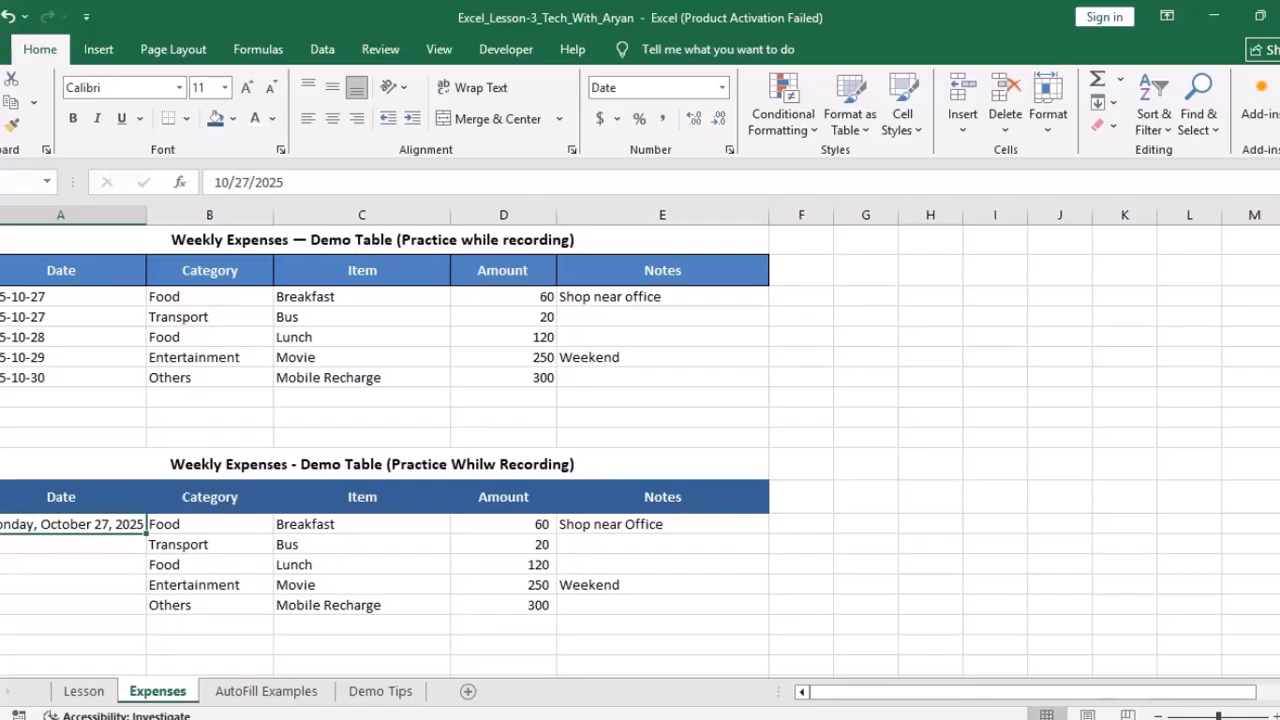
pyautogui.moveTo(146, 533); pyautogui.dragTo(146, 592)
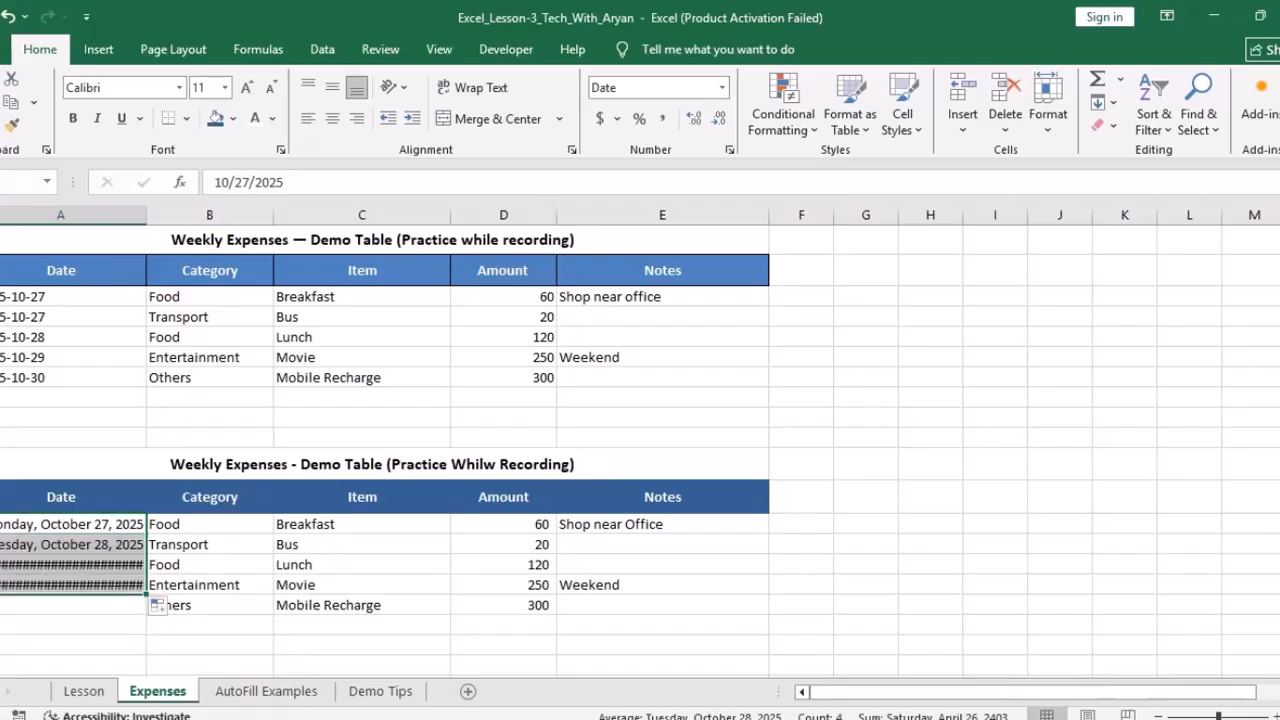
pyautogui.moveTo(146, 594); pyautogui.dragTo(146, 612)
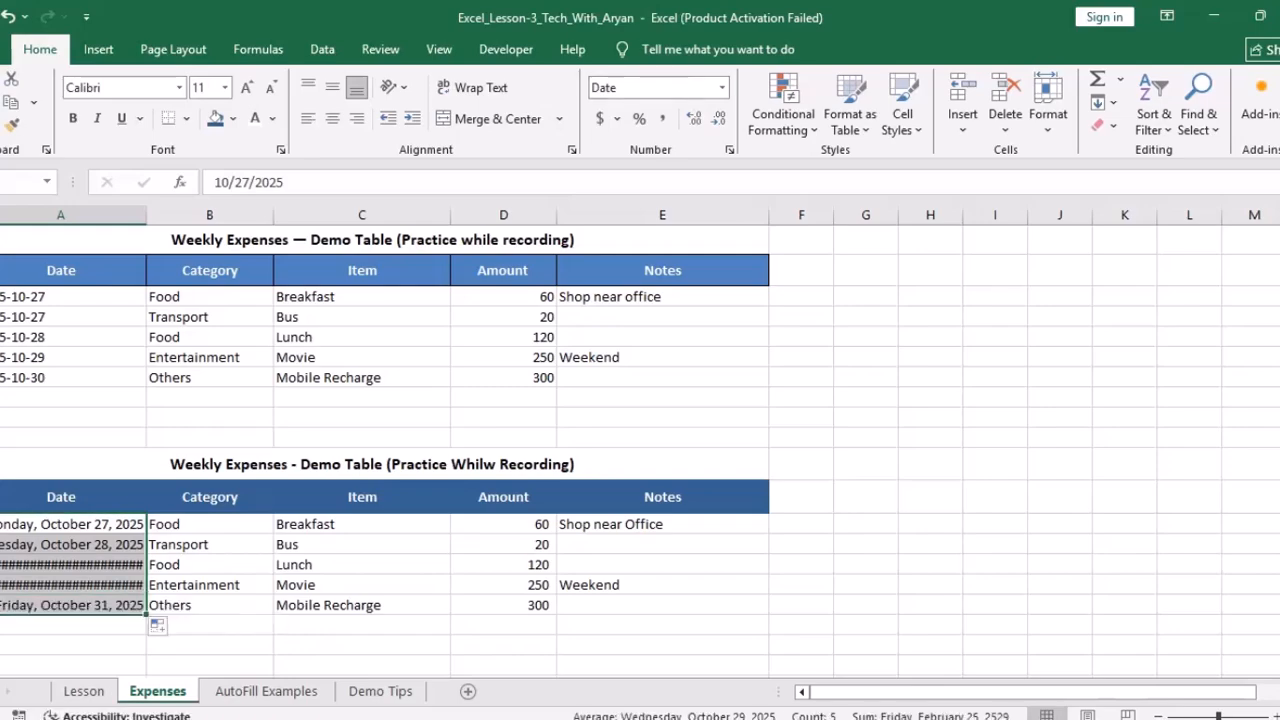
pyautogui.rightClick(68, 592)
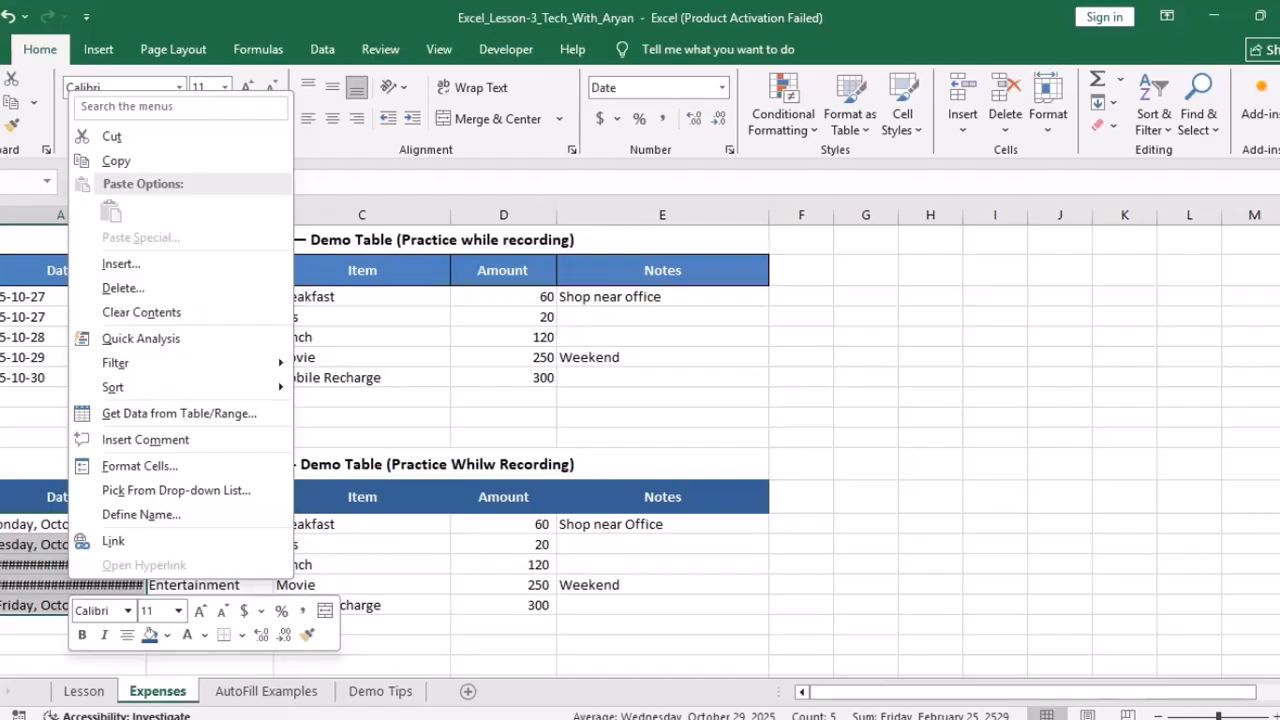
# Step: Give the lower dates the 14-Mar-12 Date type, showing 27-Oct-25 through 31-Oct-25
pyautogui.moveTo(150, 387)
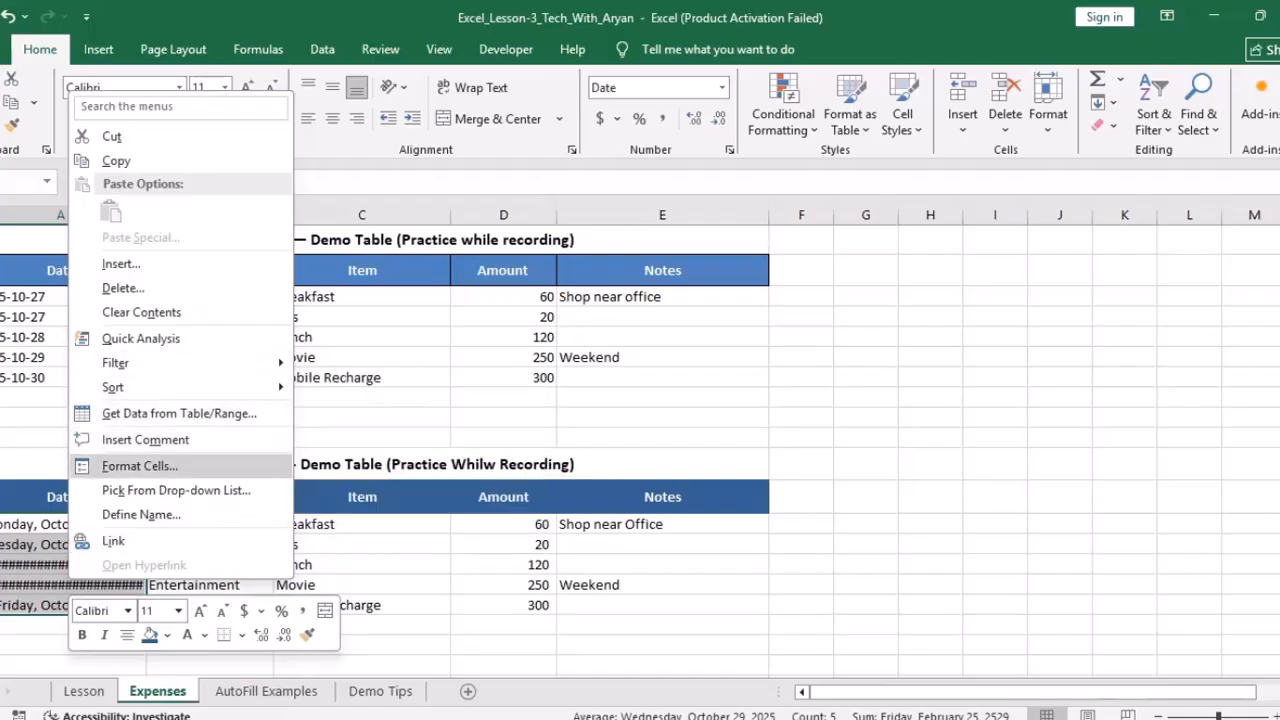
pyautogui.click(140, 466)
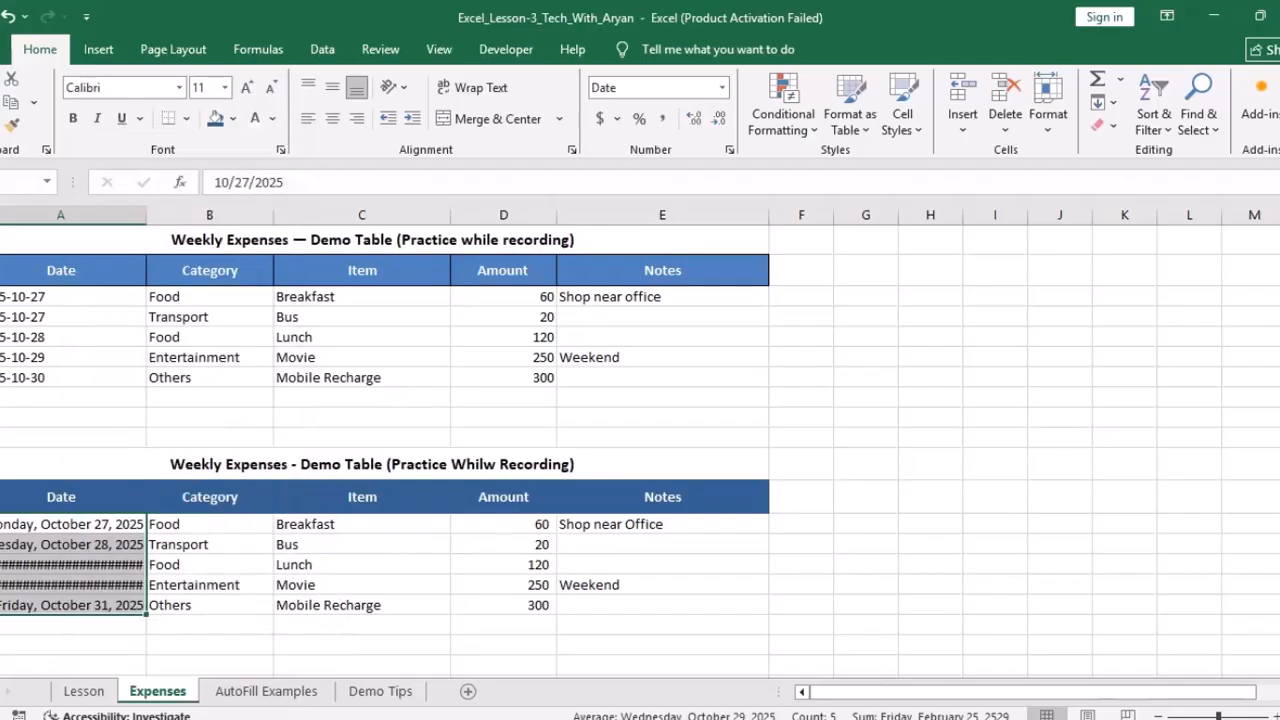
pyautogui.moveTo(223, 216); pyautogui.dragTo(651, 231)
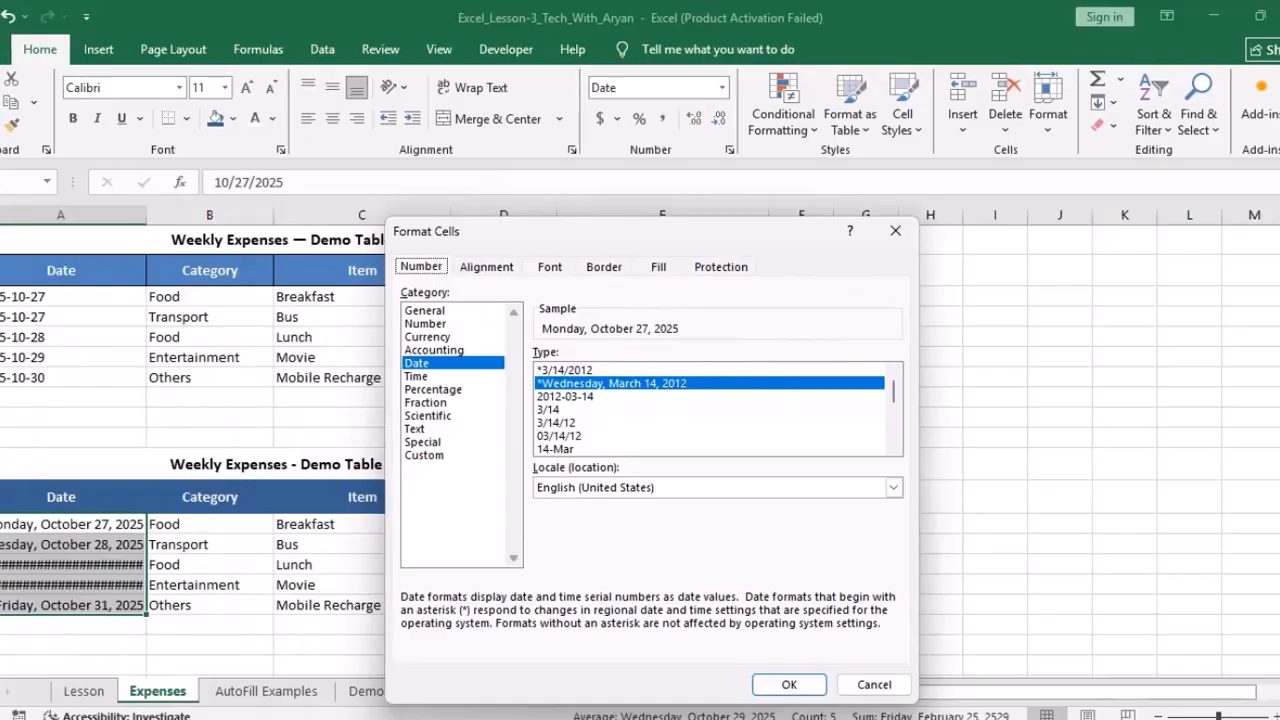
pyautogui.click(425, 311)
pyautogui.click(426, 324)
pyautogui.click(434, 350)
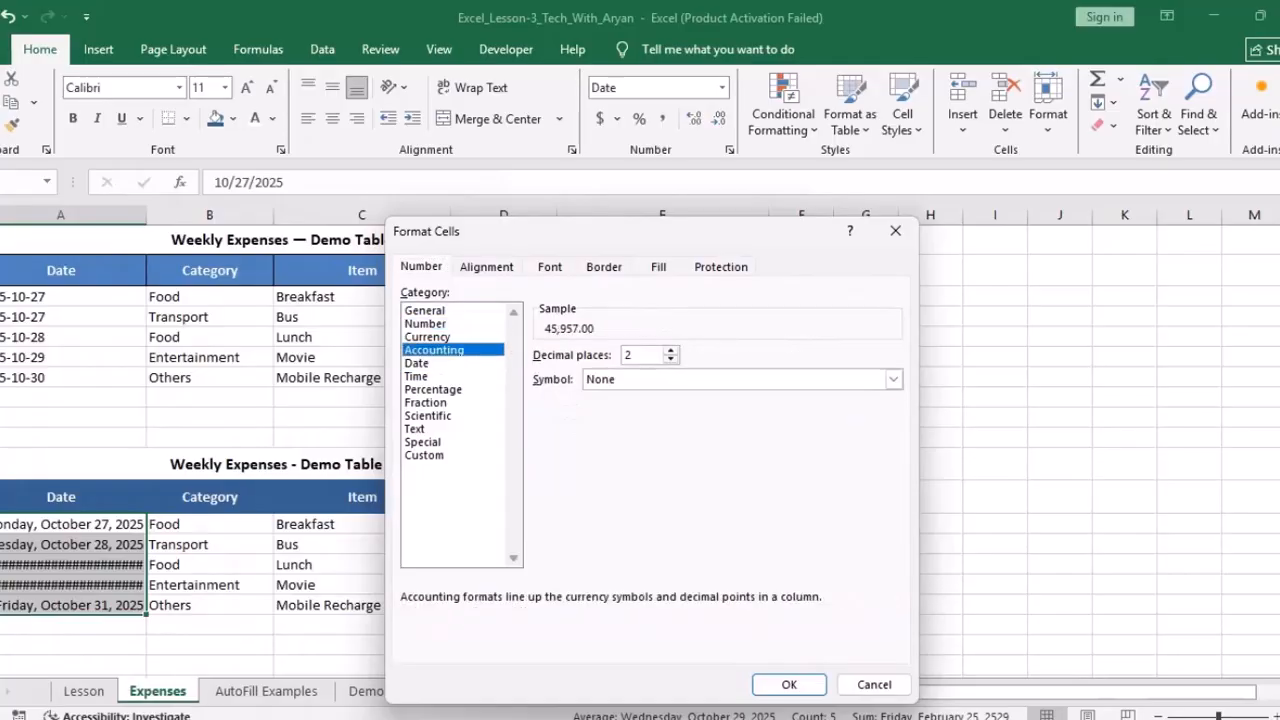
pyautogui.click(417, 363)
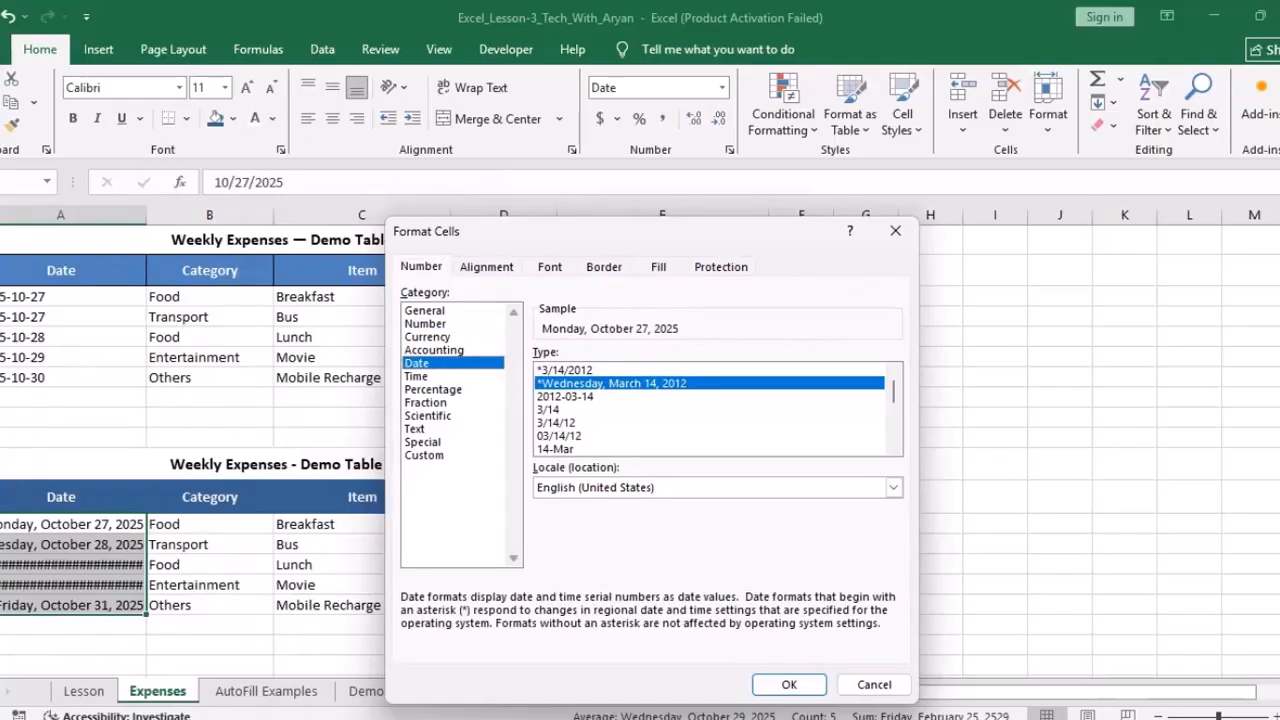
pyautogui.click(893, 447)
pyautogui.click(893, 447)
pyautogui.click(564, 436)
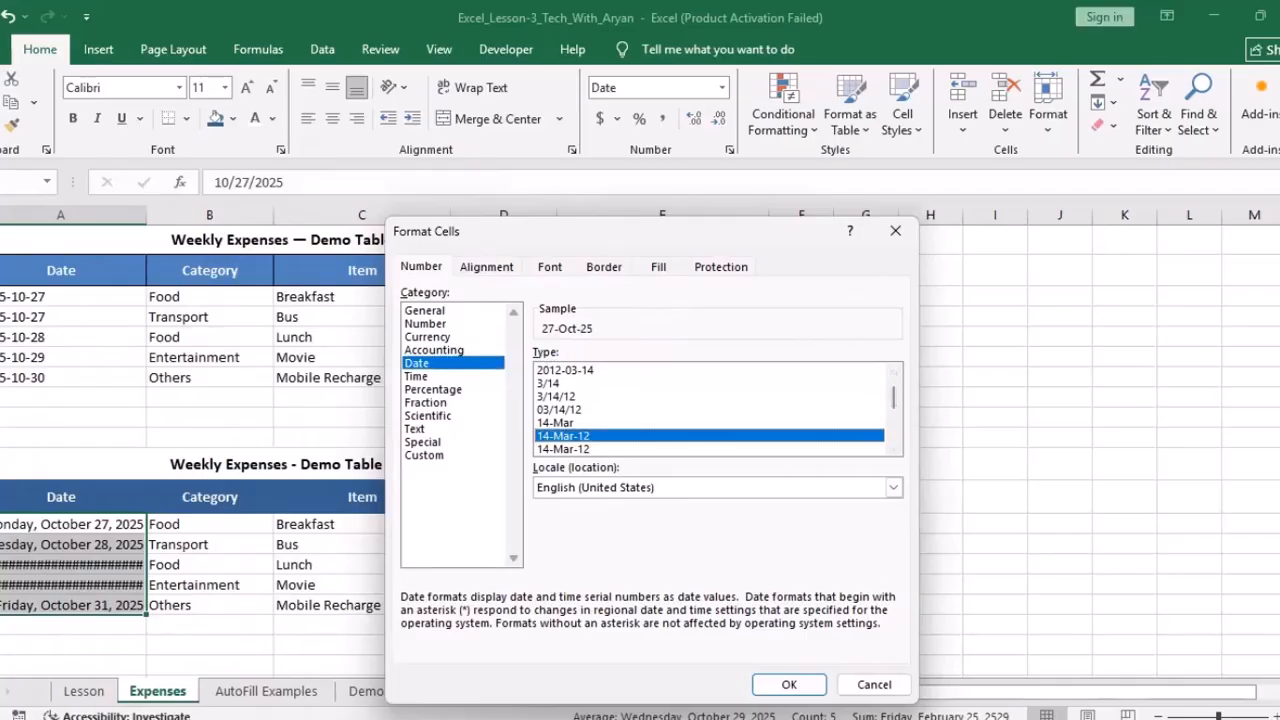
pyautogui.click(789, 684)
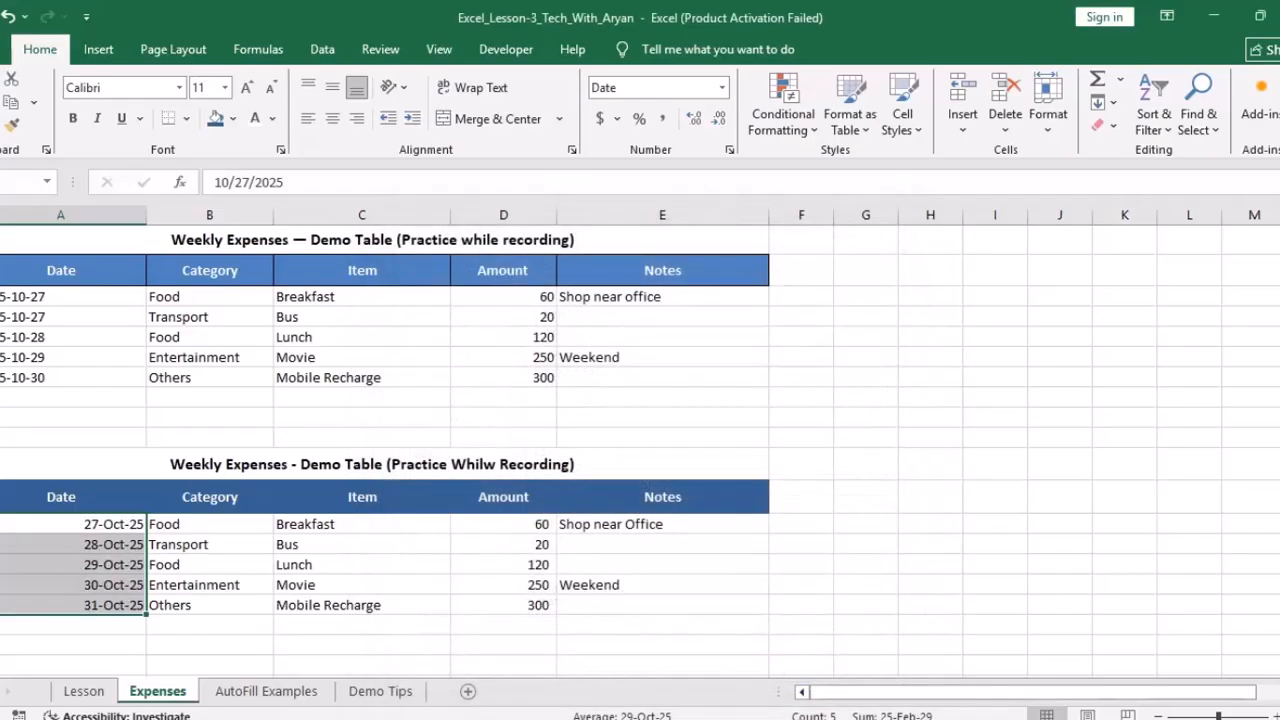
pyautogui.click(72, 545)
pyautogui.moveTo(72, 524); pyautogui.dragTo(72, 605)
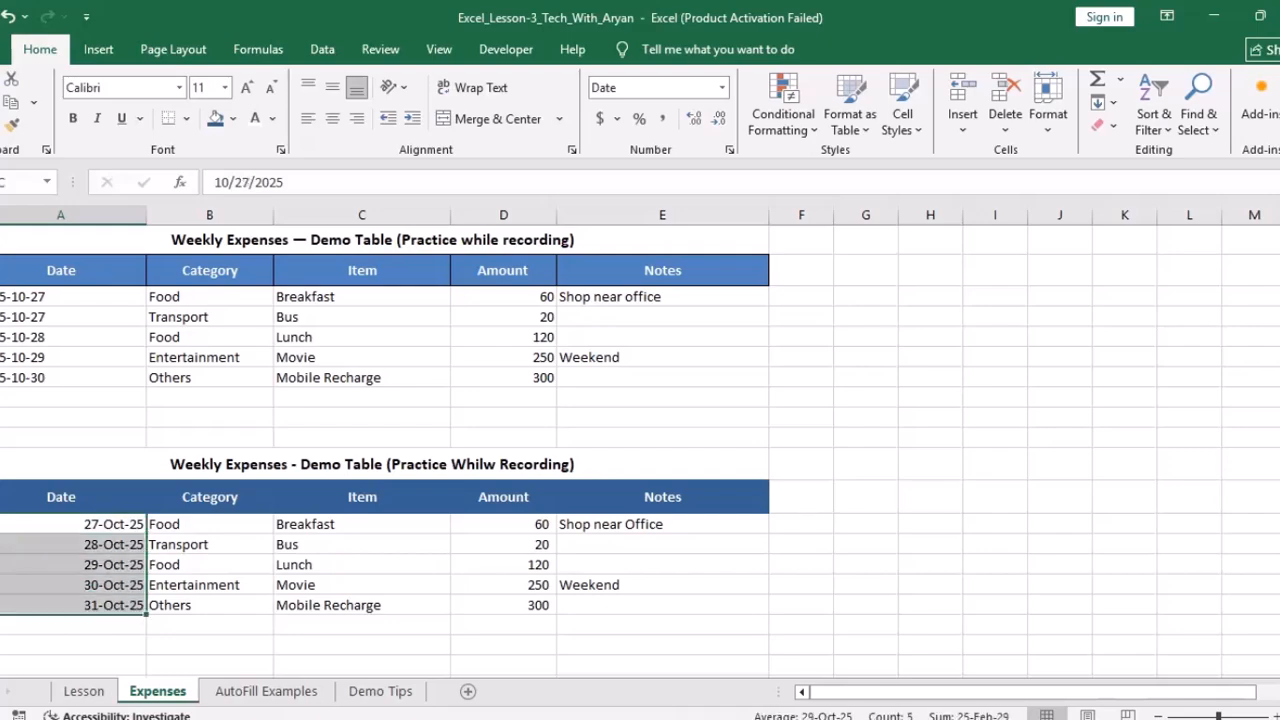
# Step: Apply the March 14, 2012 date type to the lower dates and centre them
pyautogui.rightClick(118, 612)
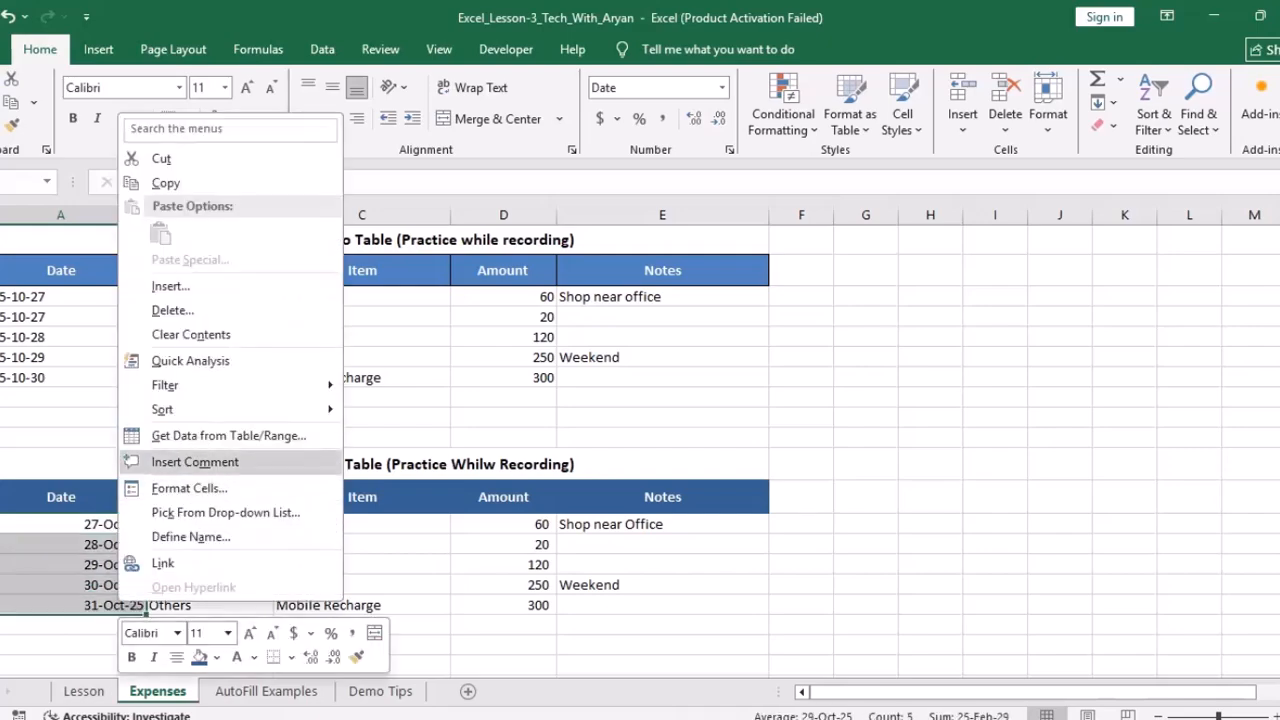
pyautogui.click(189, 488)
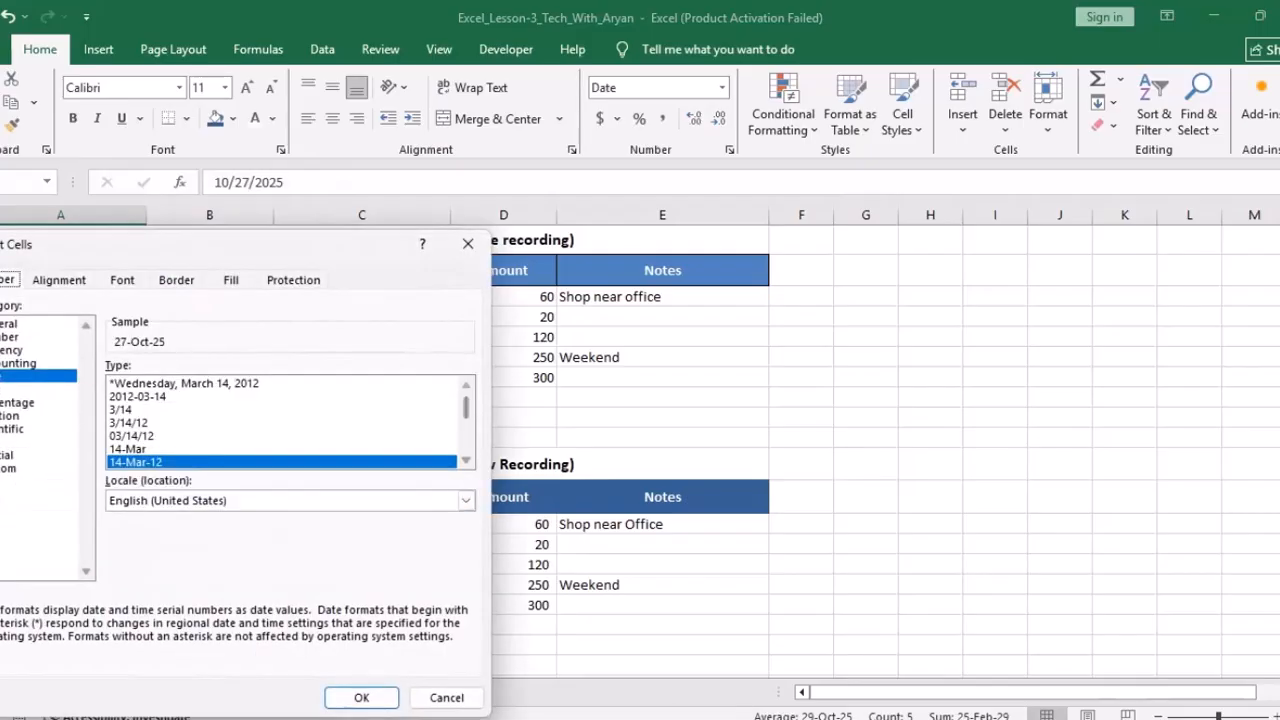
pyautogui.scroll(-1, 285, 420)
pyautogui.scroll(-1, 285, 420)
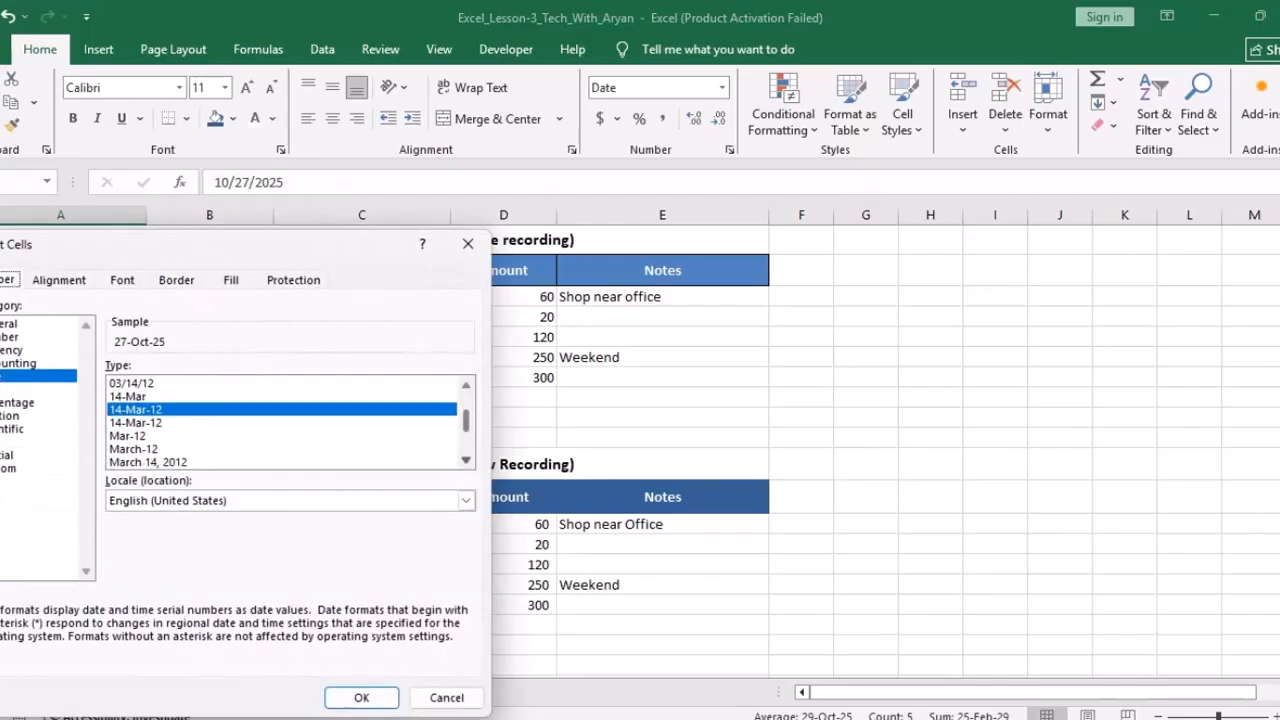
pyautogui.scroll(-1, 285, 420)
pyautogui.click(149, 449)
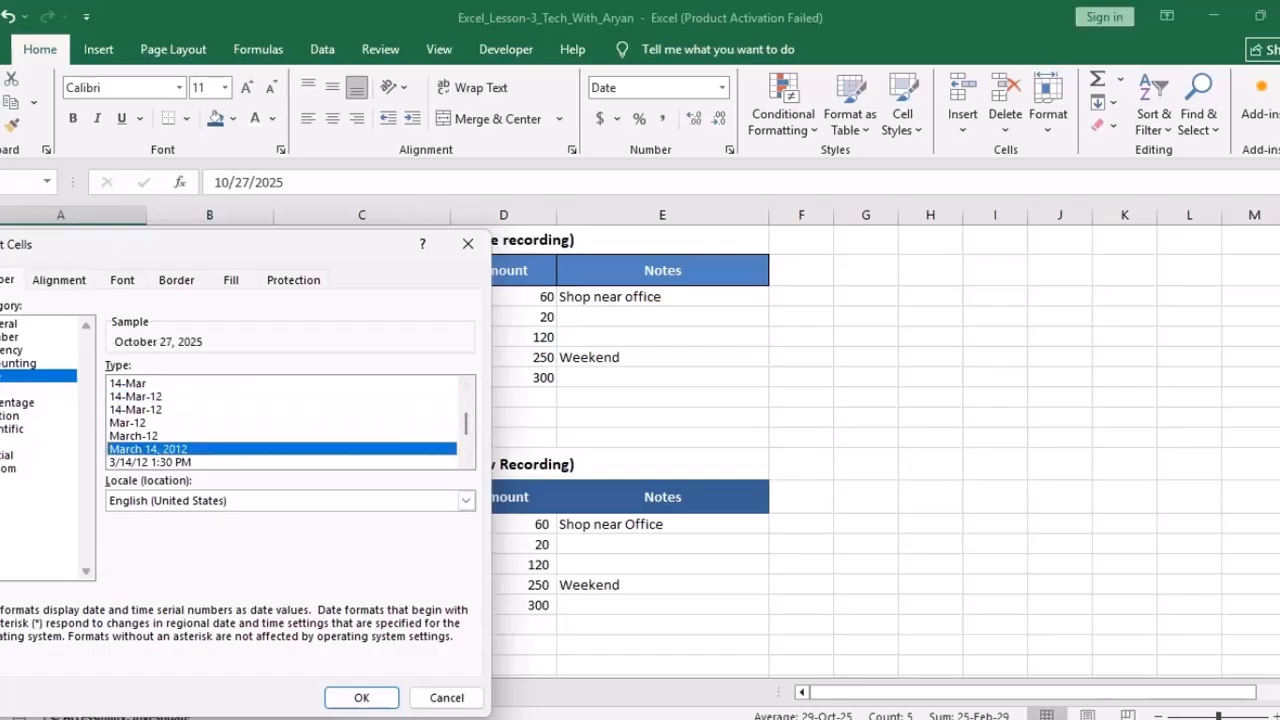
pyautogui.click(150, 462)
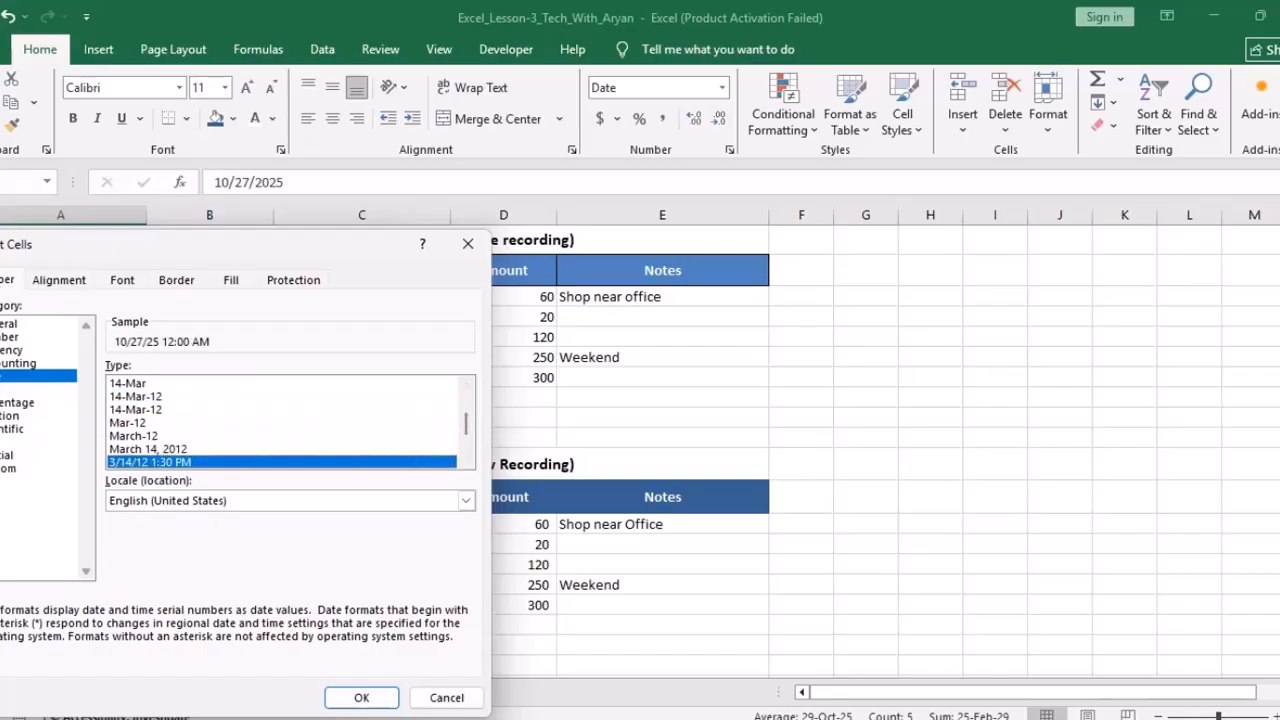
pyautogui.click(149, 449)
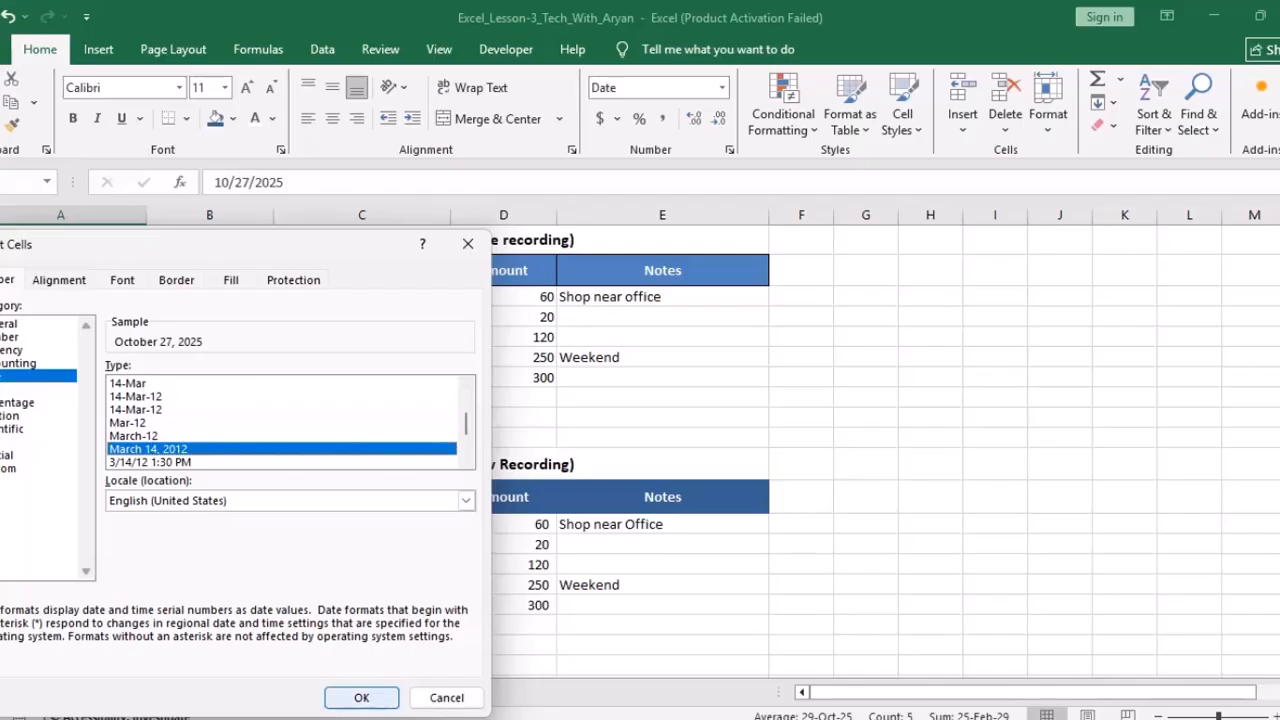
pyautogui.click(361, 697)
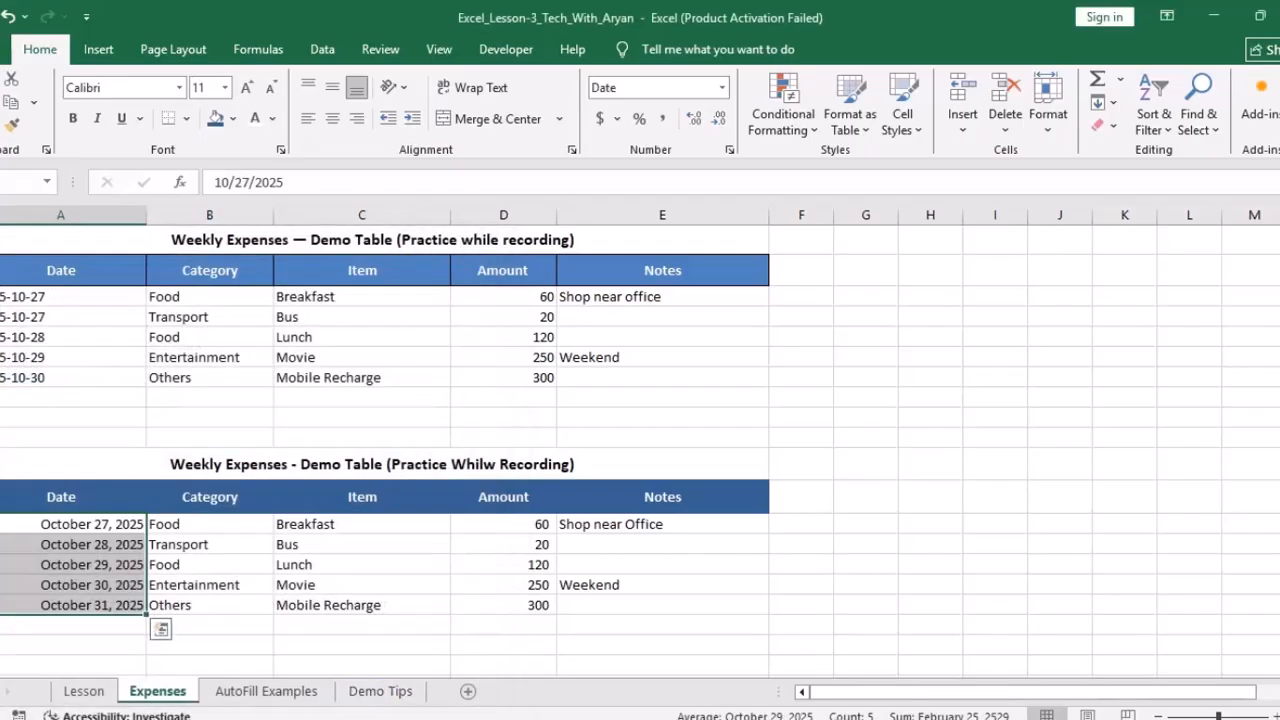
pyautogui.click(332, 118)
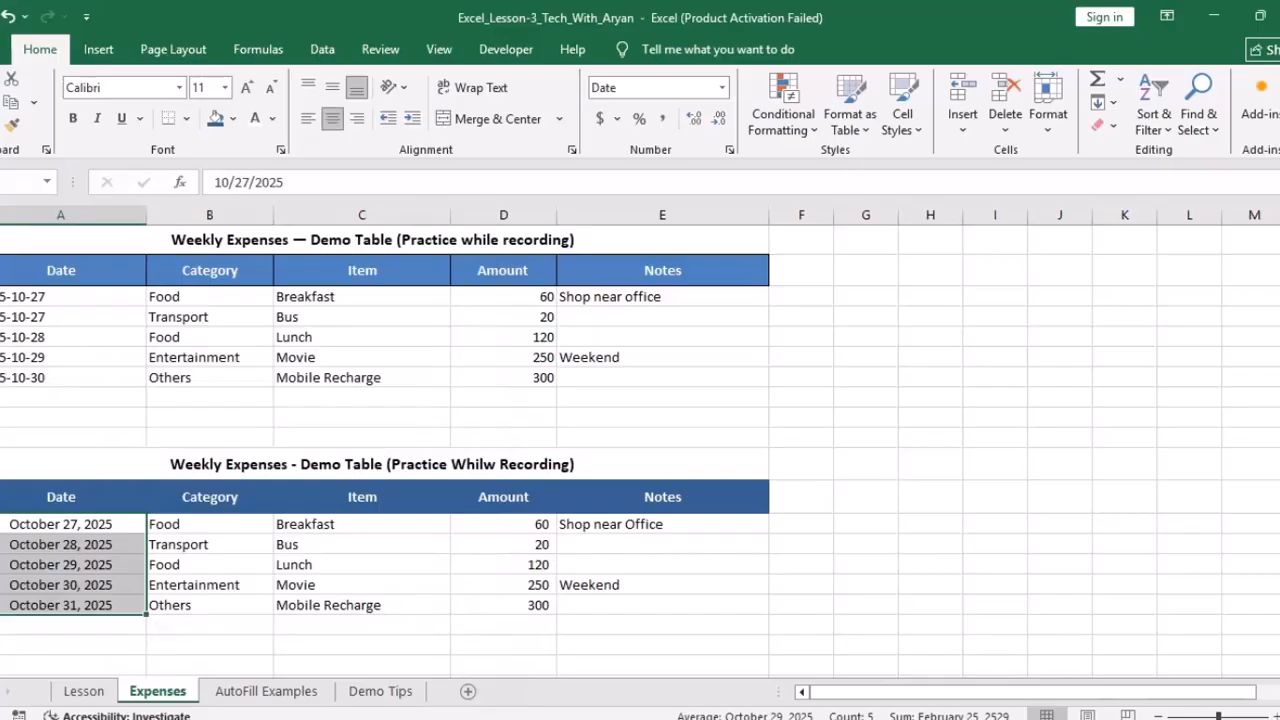
# Step: Review the AutoFill Examples and Lesson sheets, then add a new blank Sheet2
pyautogui.moveTo(372, 240); pyautogui.dragTo(600, 378)
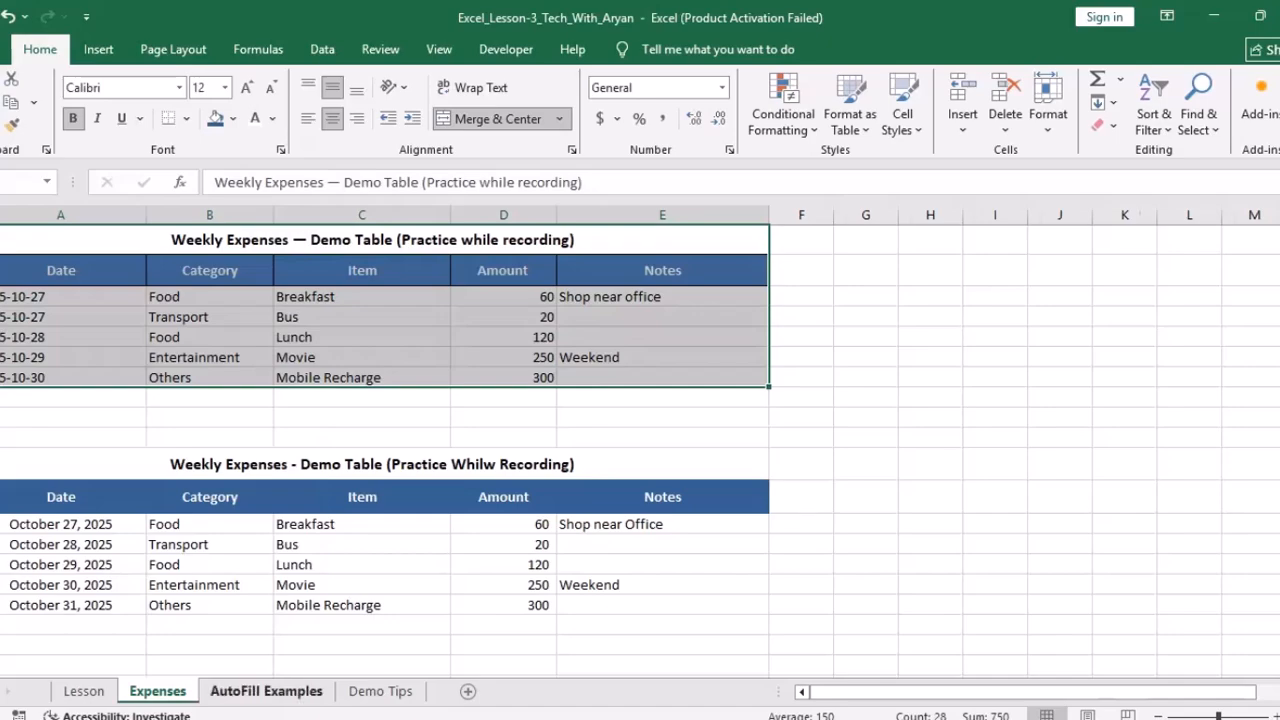
pyautogui.click(266, 691)
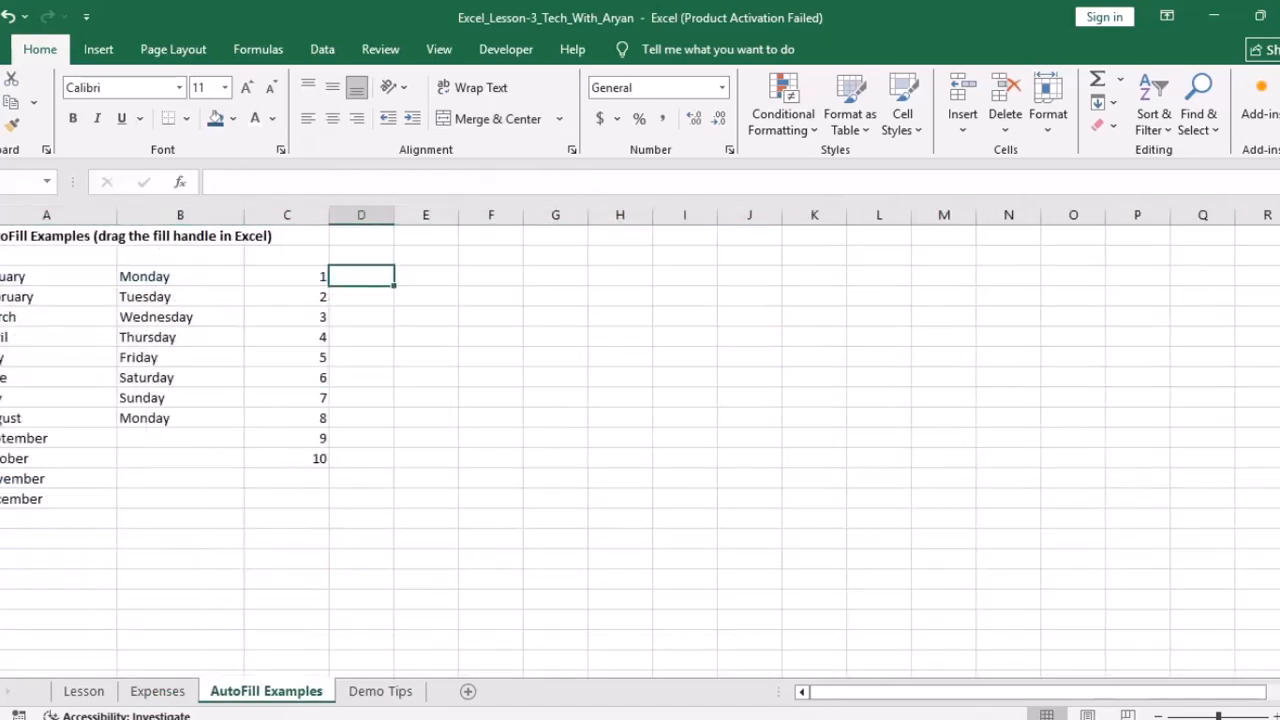
pyautogui.click(84, 691)
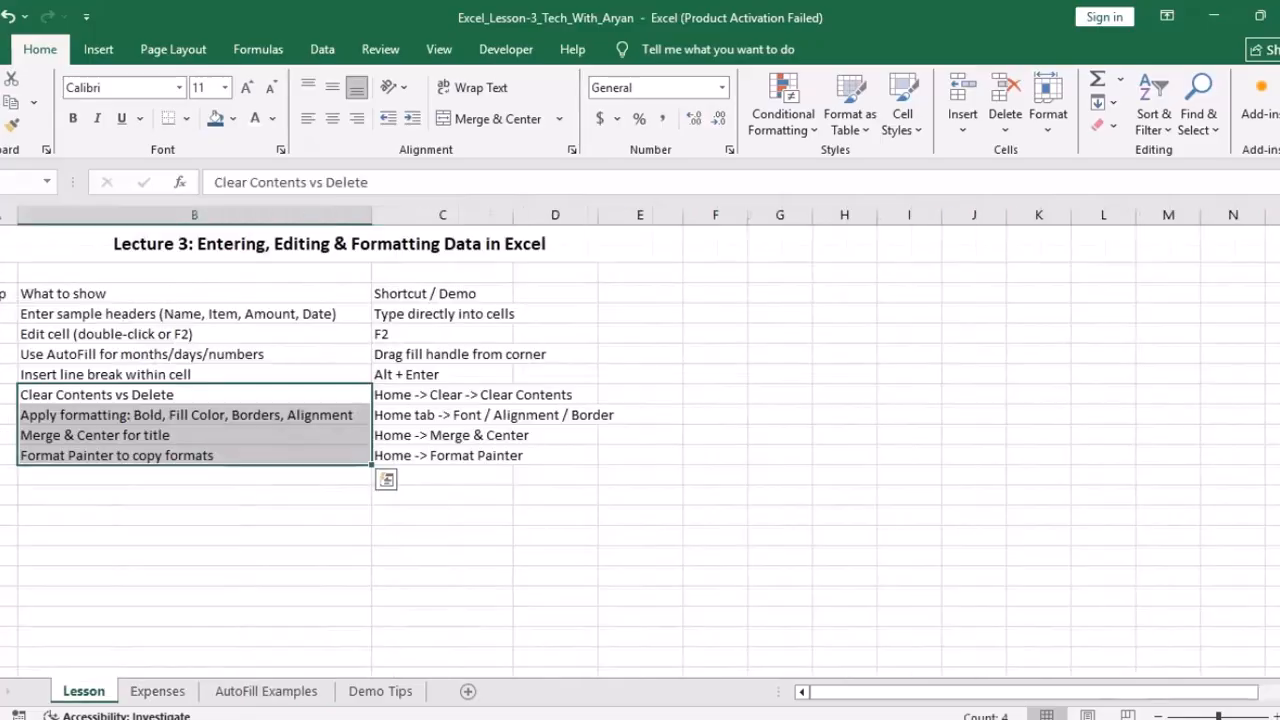
pyautogui.click(194, 354)
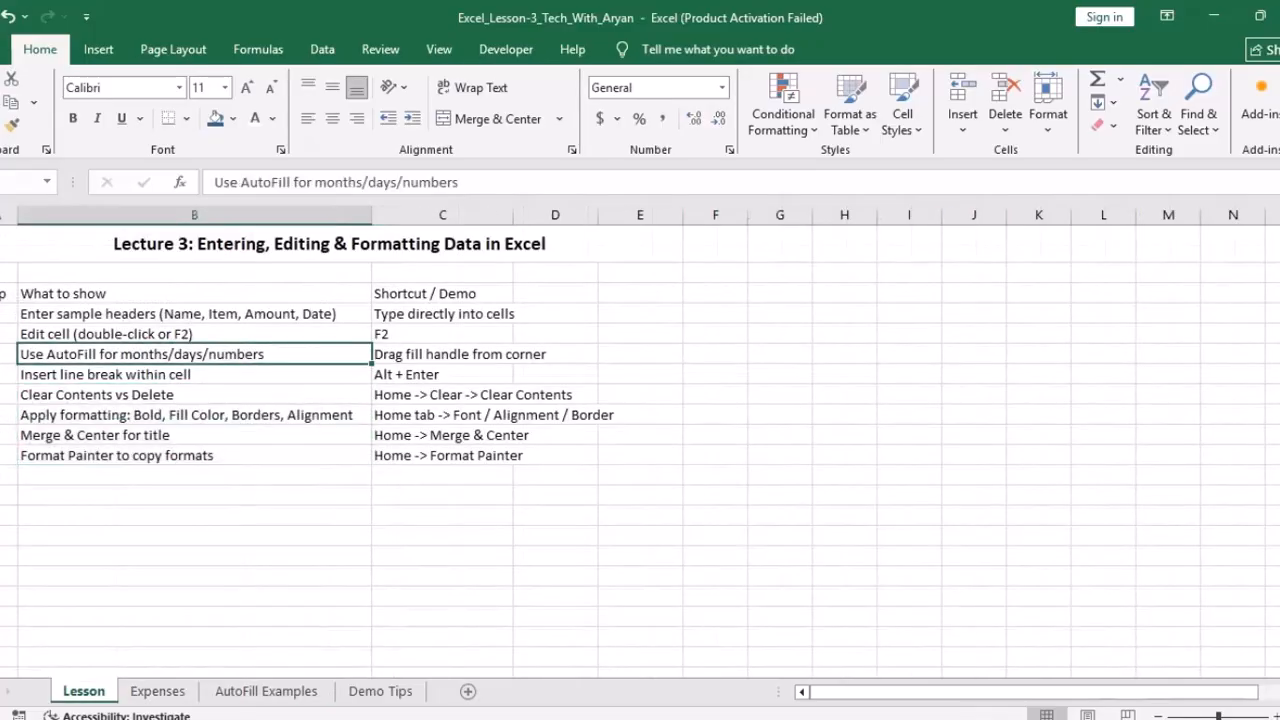
pyautogui.click(266, 691)
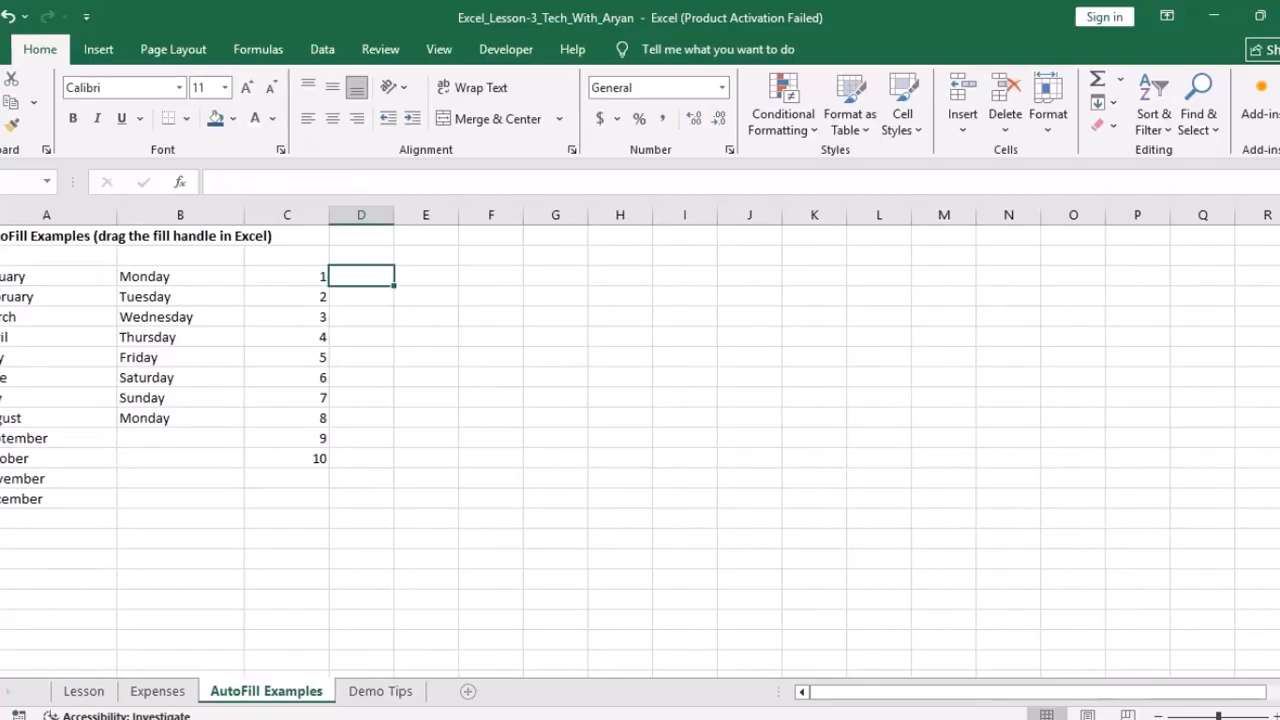
pyautogui.click(467, 691)
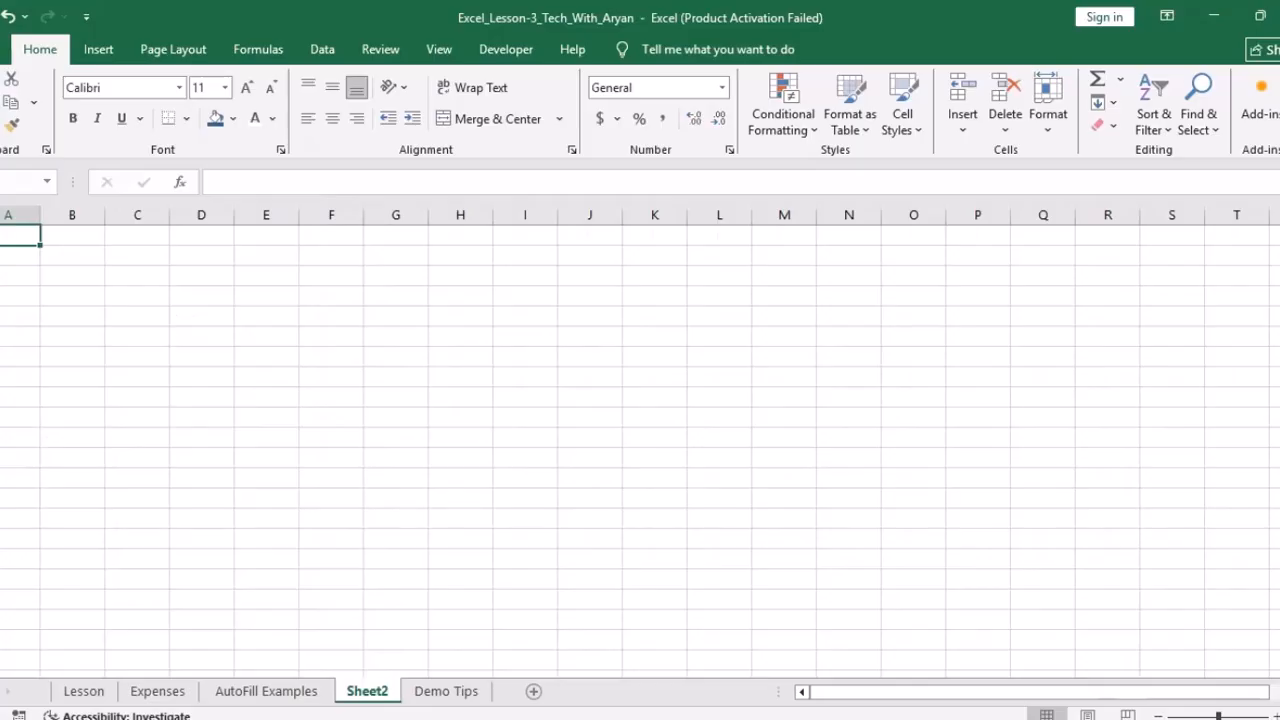
# Step: Enter 1 and 2 at the top of column A and extend the series down
pyautogui.click(18, 256)
pyautogui.write('1')
pyautogui.press('Return')
pyautogui.write('2')
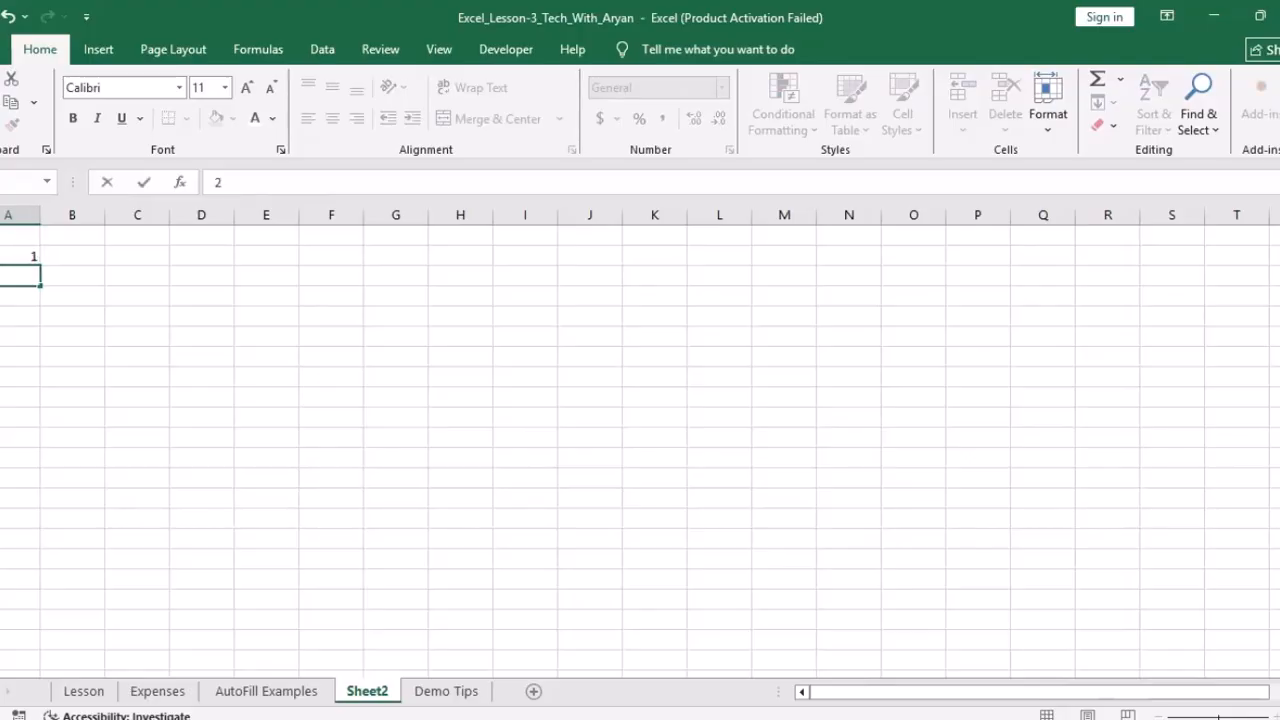
pyautogui.press('Return')
pyautogui.moveTo(18, 256); pyautogui.dragTo(41, 522)
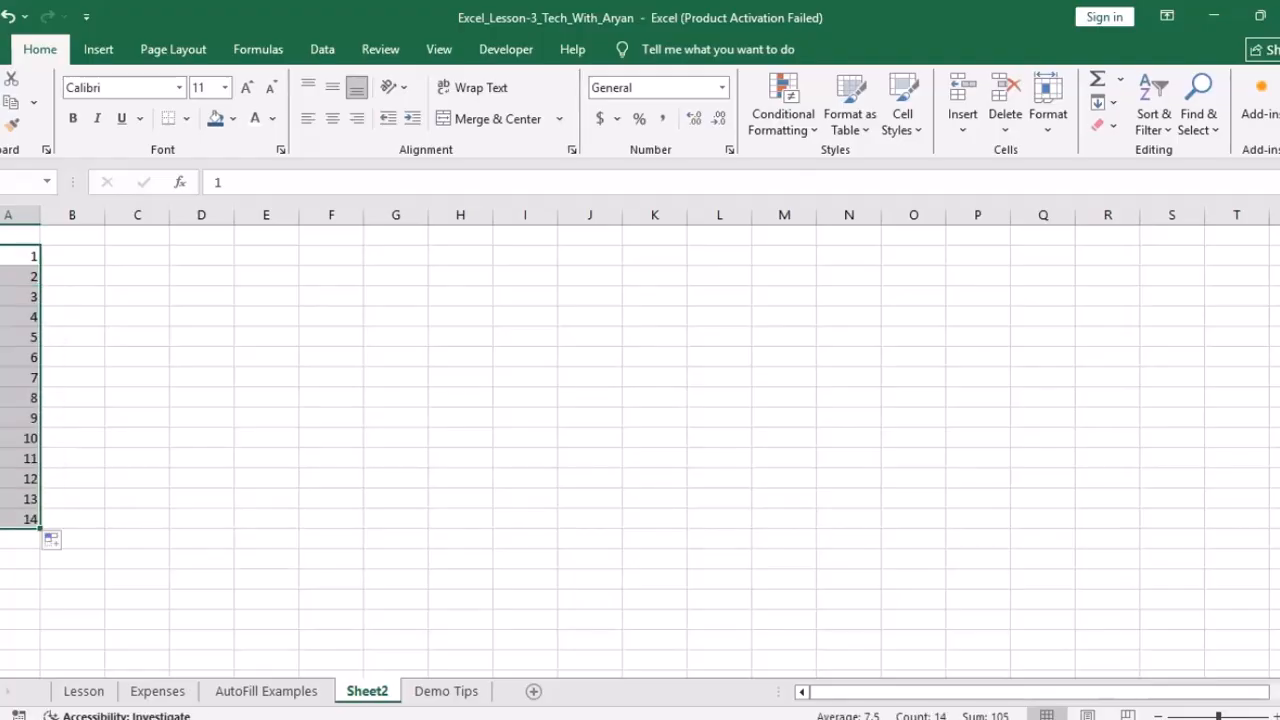
# Step: Drag a 1 in B1 down to row 14 and convert it to a 1–14 series with Fill Series
pyautogui.click(72, 256)
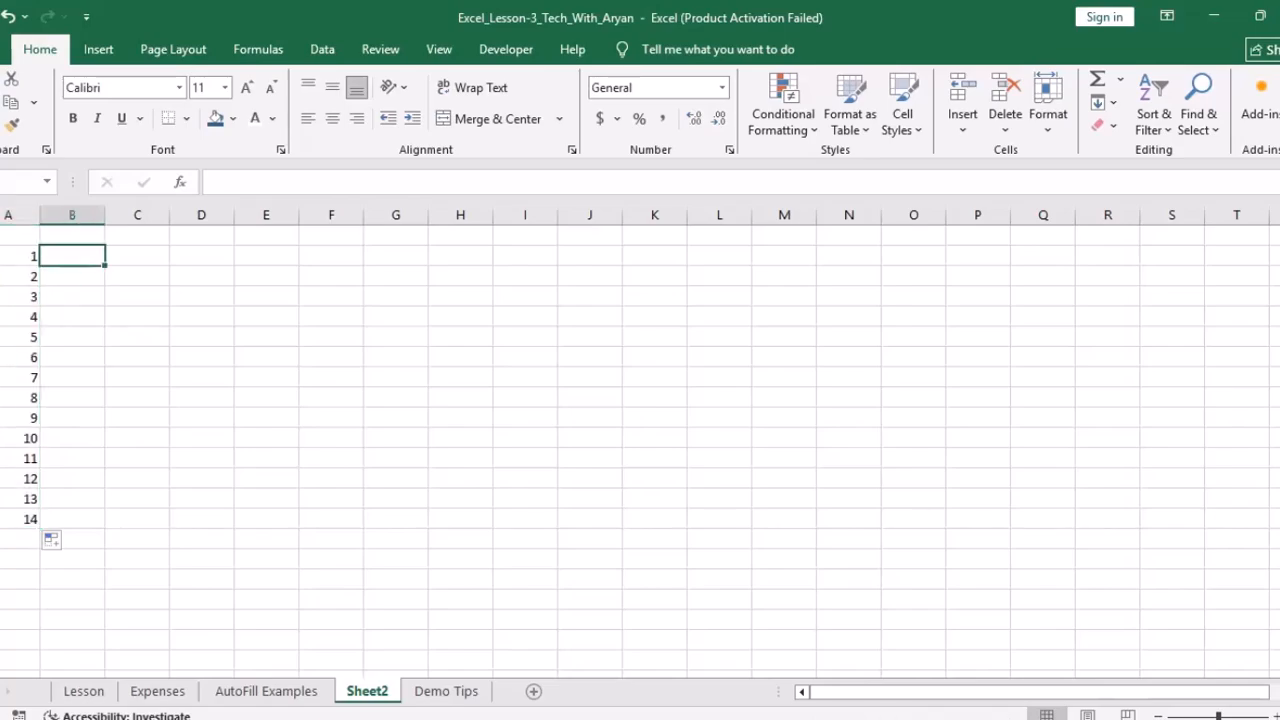
pyautogui.write('1')
pyautogui.press('Return')
pyautogui.click(72, 256)
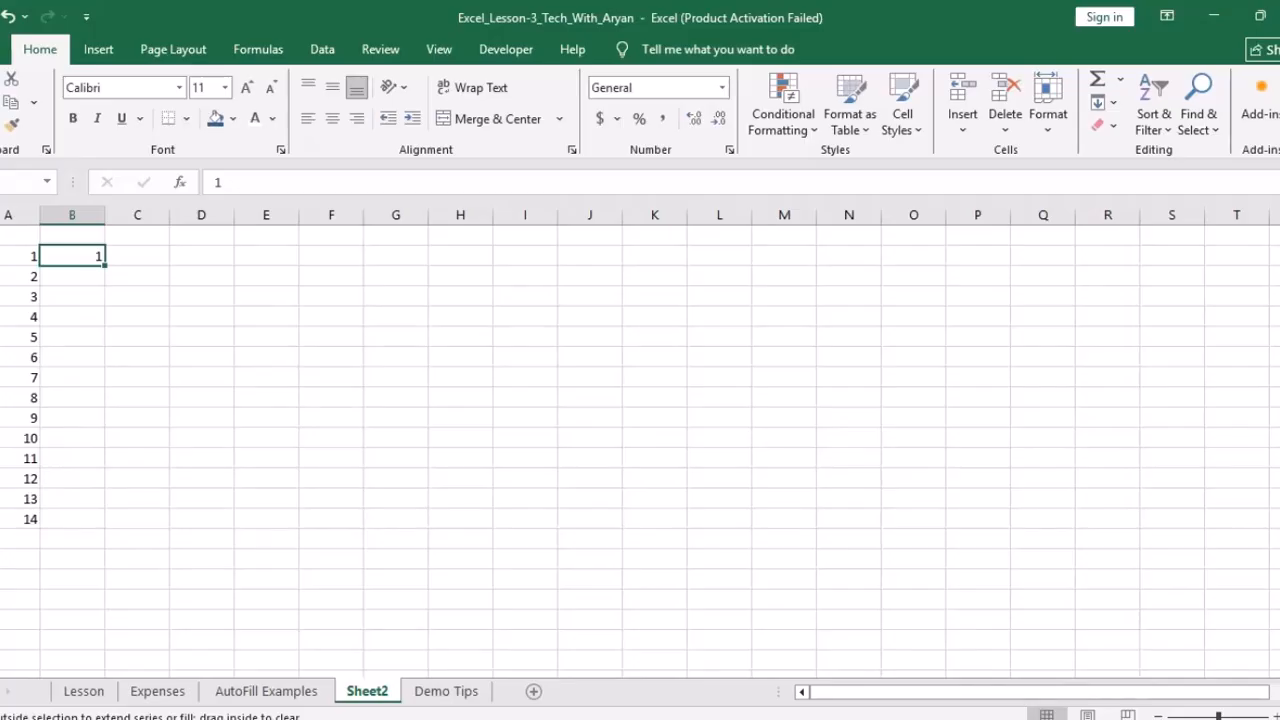
pyautogui.moveTo(104, 265); pyautogui.dragTo(116, 528)
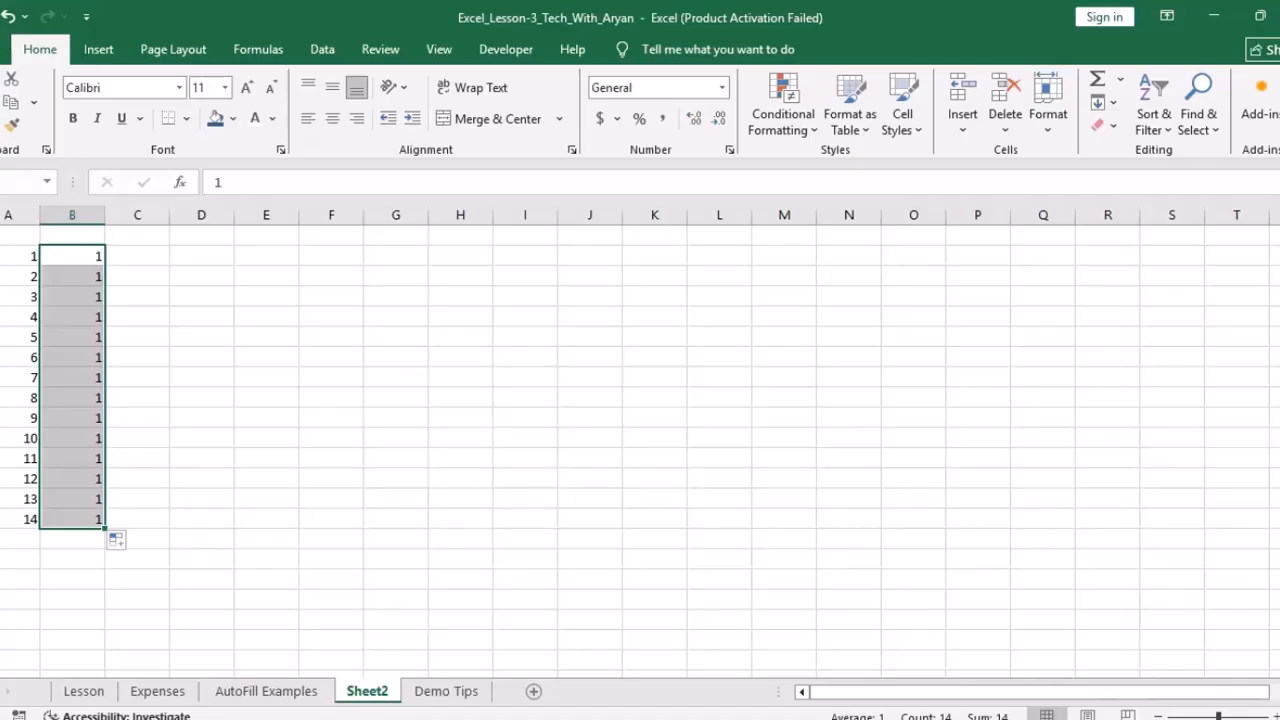
pyautogui.click(124, 541)
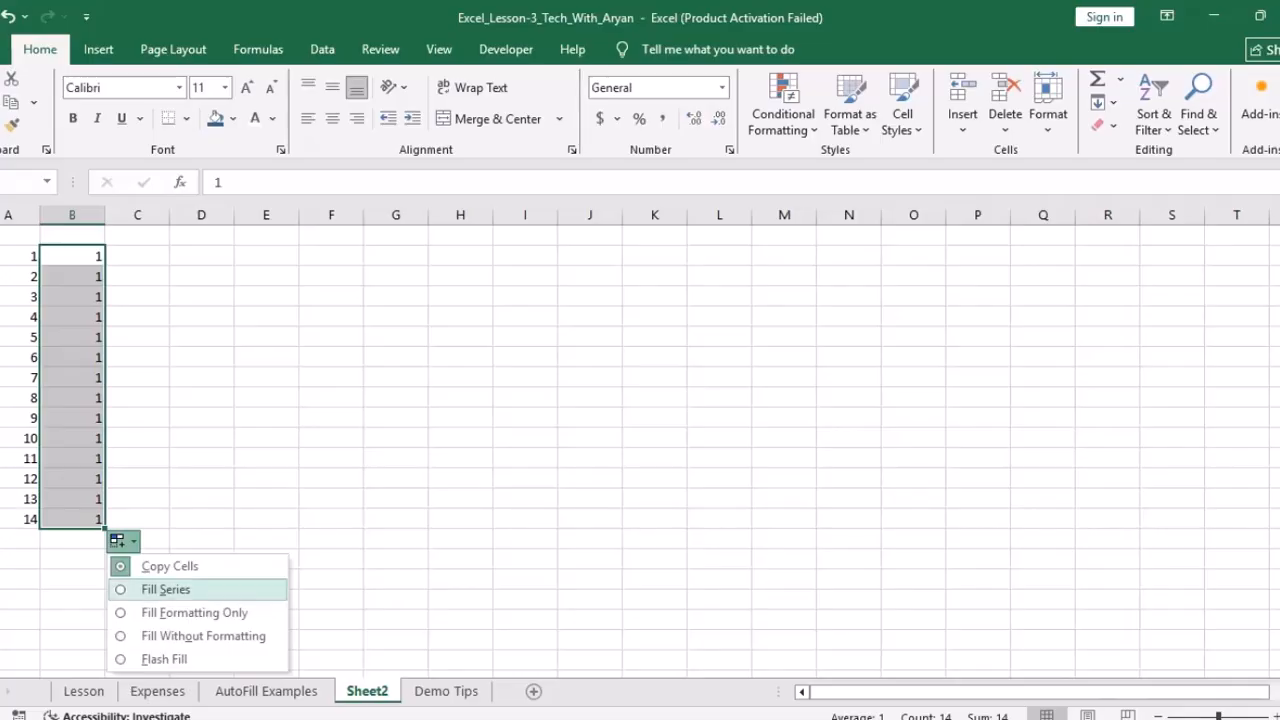
pyautogui.click(165, 589)
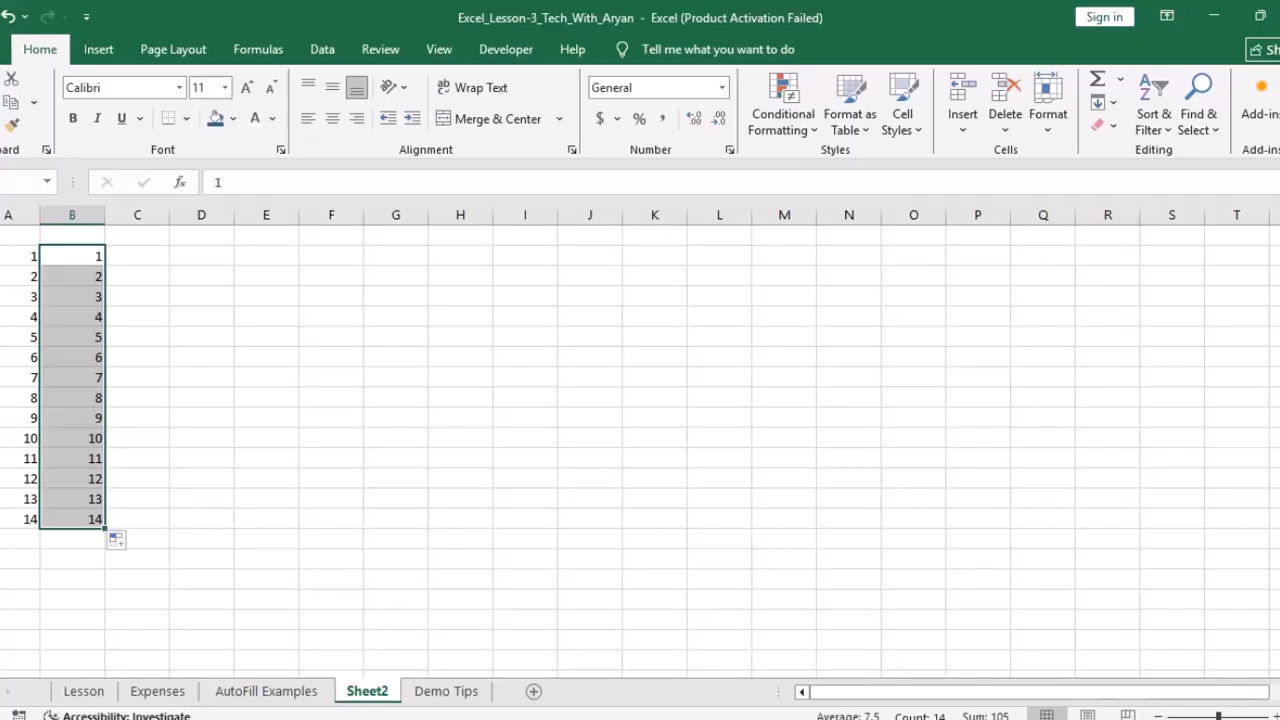
pyautogui.click(137, 256)
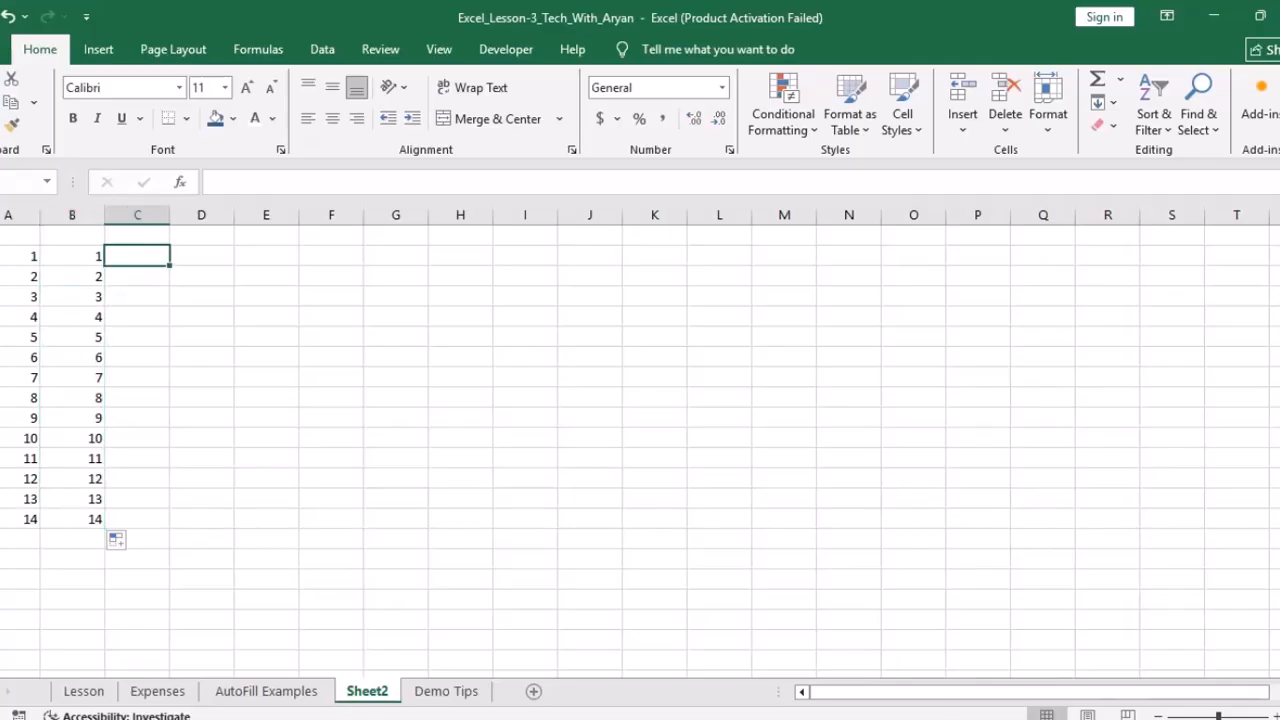
# Step: Fill month names from january down column C and widen column C to fit
pyautogui.write('january')
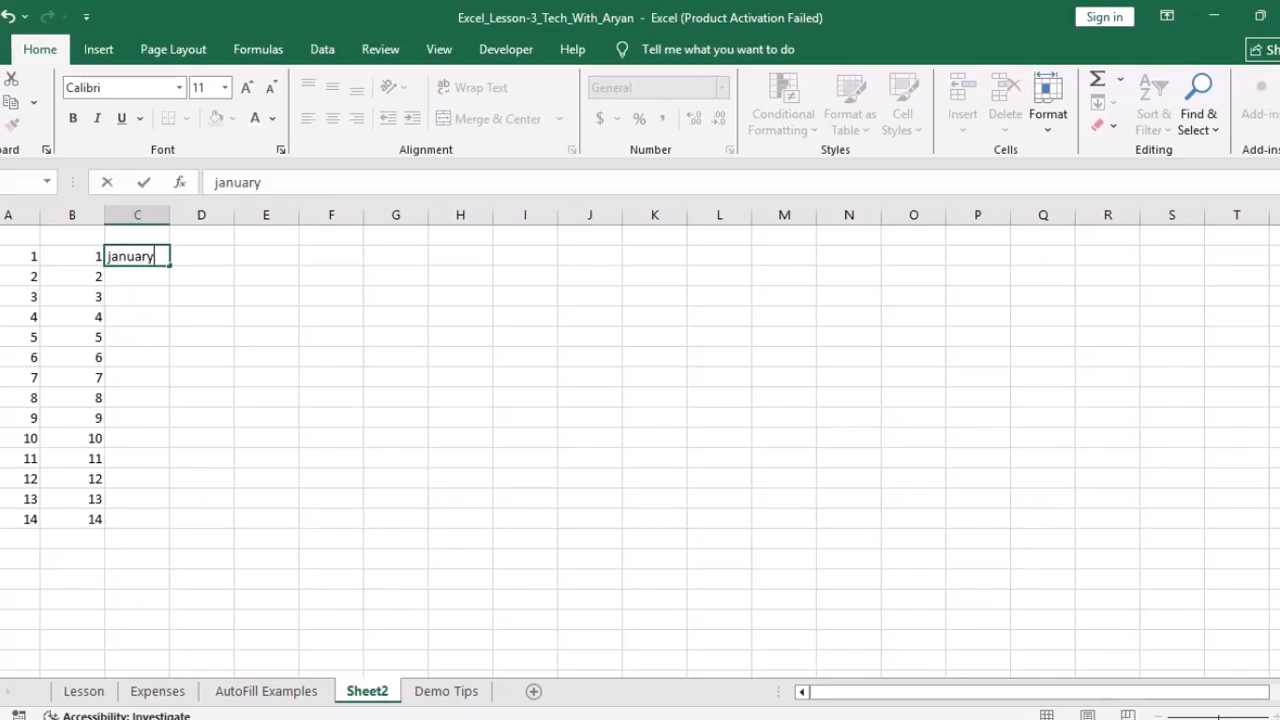
pyautogui.press('Return')
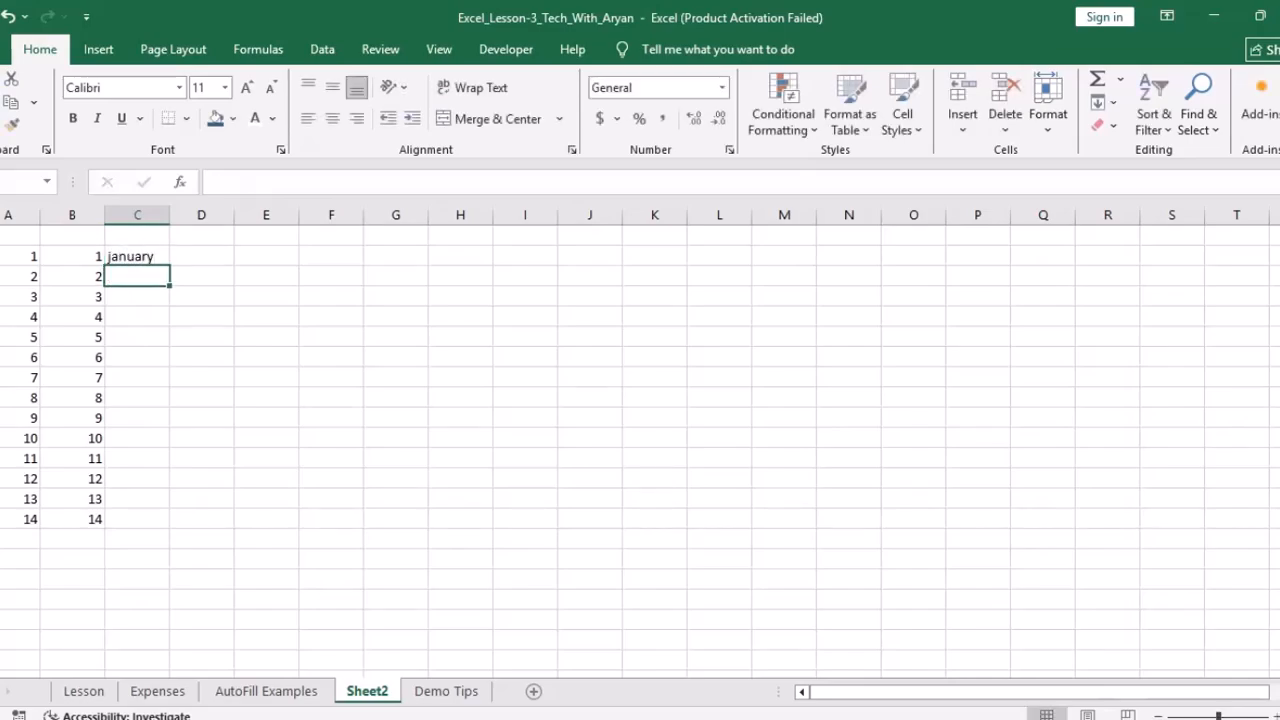
pyautogui.click(137, 256)
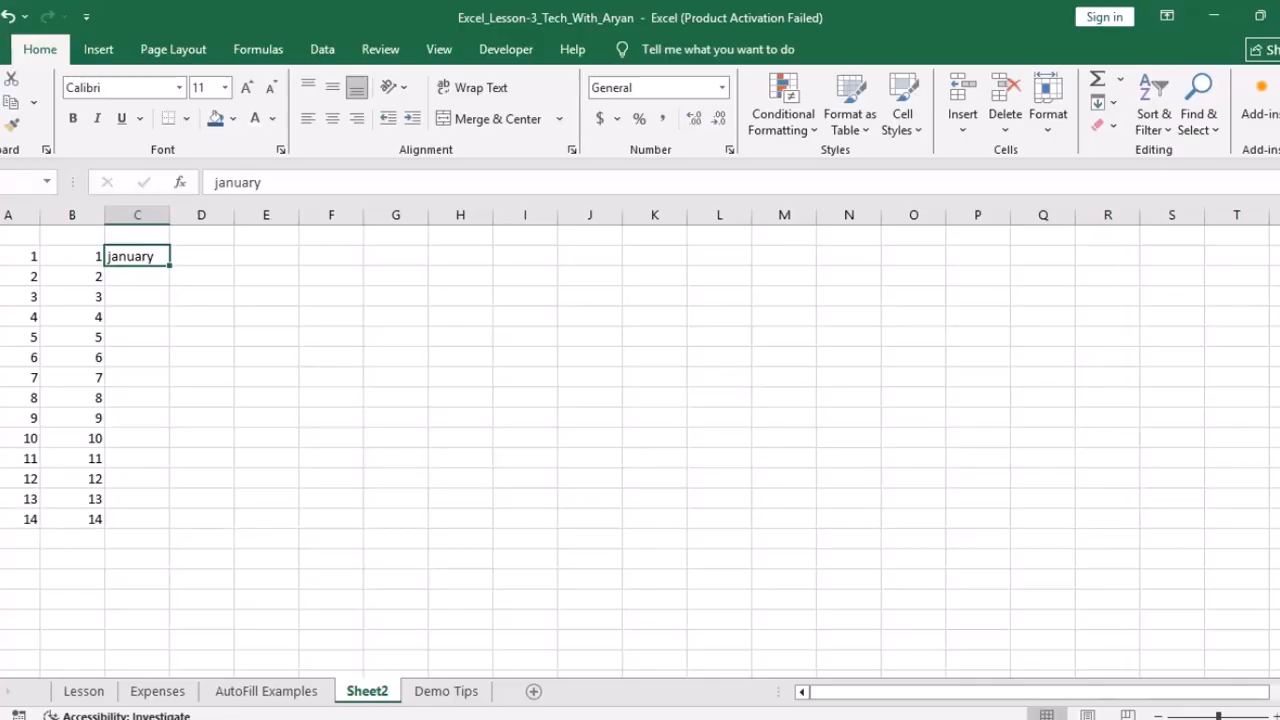
pyautogui.doubleClick(169, 266)
pyautogui.moveTo(170, 215); pyautogui.dragTo(208, 215)
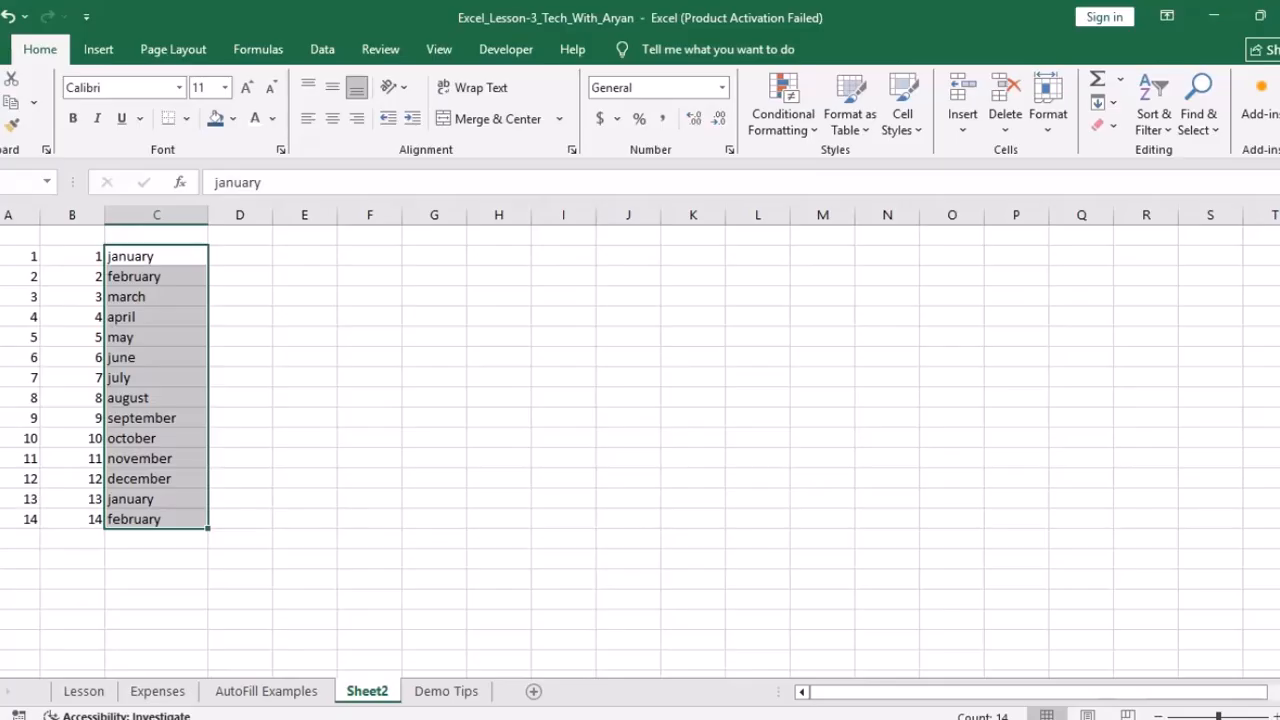
# Step: Enter Sat in column D and fill weekday names down the column
pyautogui.click(240, 256)
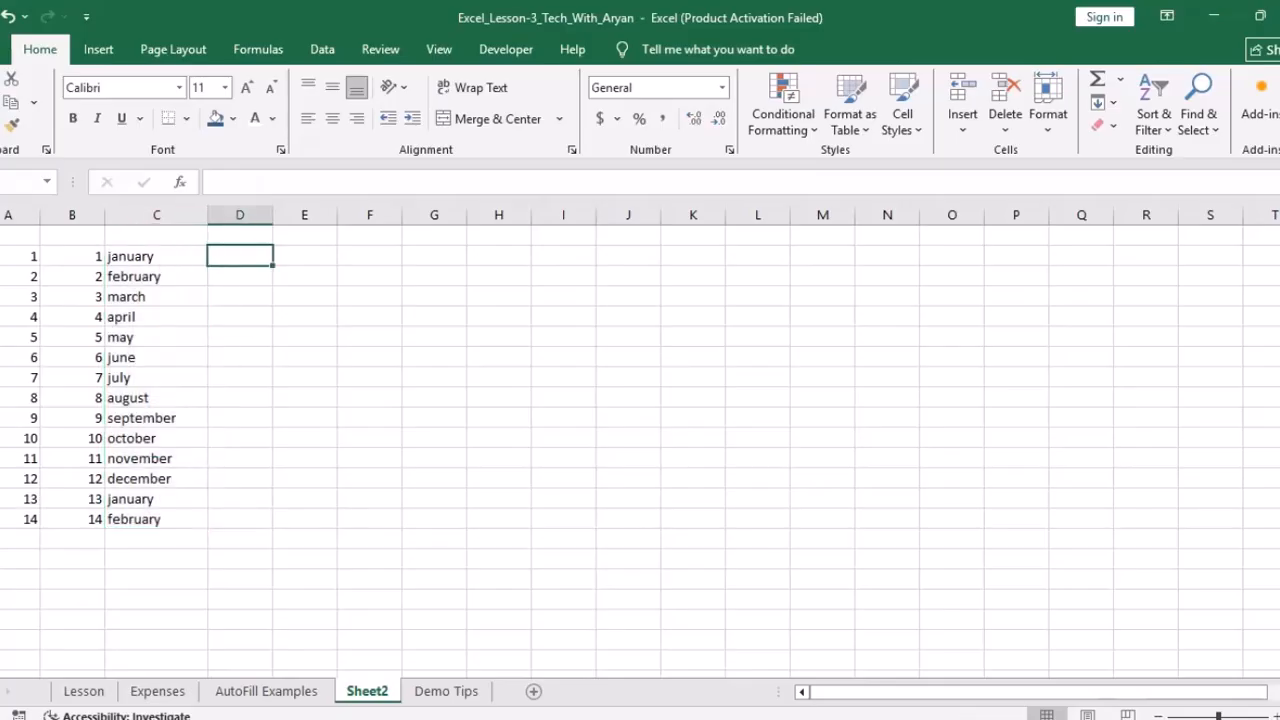
pyautogui.write('Sat')
pyautogui.click(240, 297)
pyautogui.click(240, 256)
pyautogui.moveTo(272, 264); pyautogui.dragTo(273, 505)
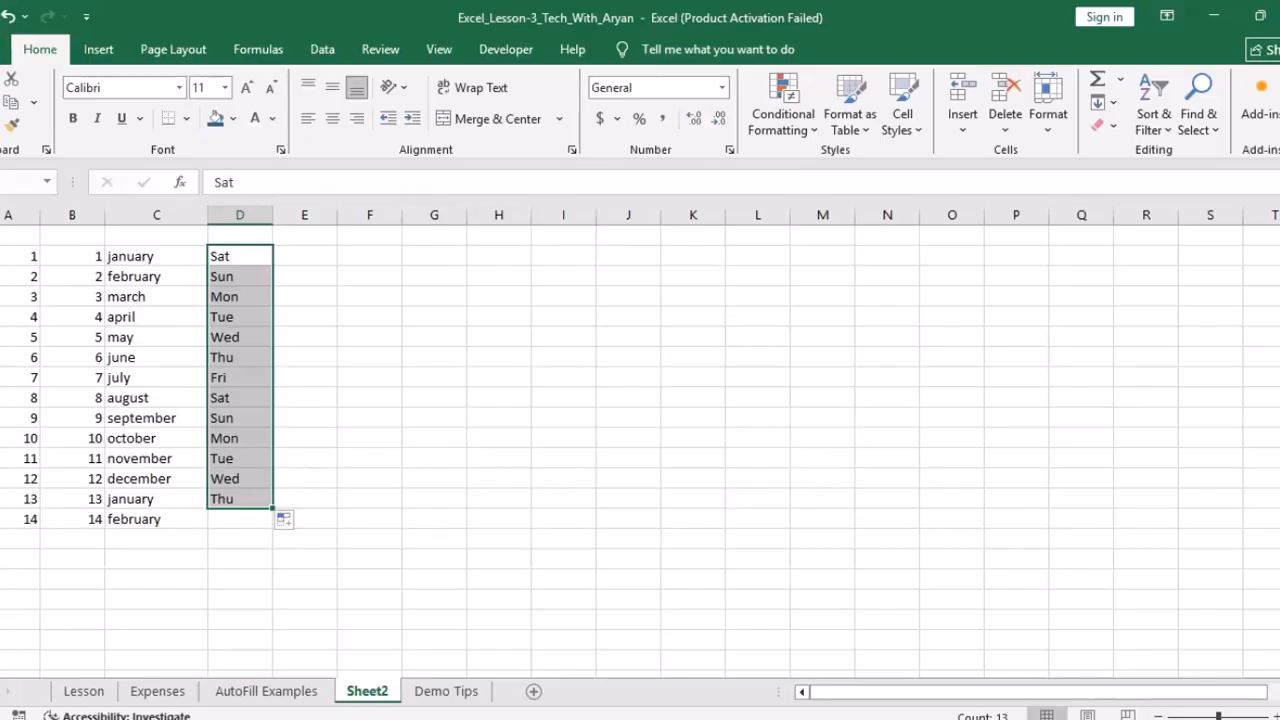
# Step: Fill even numbers 2 through 26 in E1:E13 from a 2, 4 pattern, then return to AutoFill Examples
pyautogui.click(305, 256)
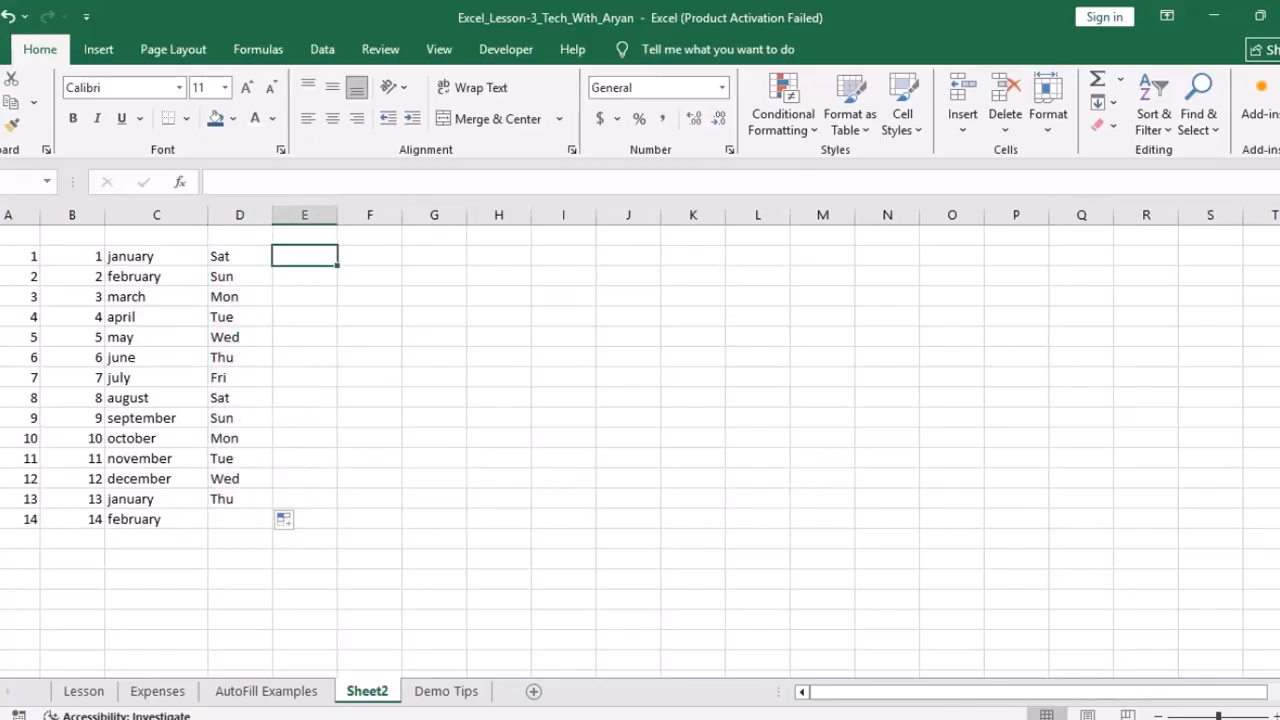
pyautogui.write('1')
pyautogui.press('BackSpace')
pyautogui.write('2')
pyautogui.press('Return')
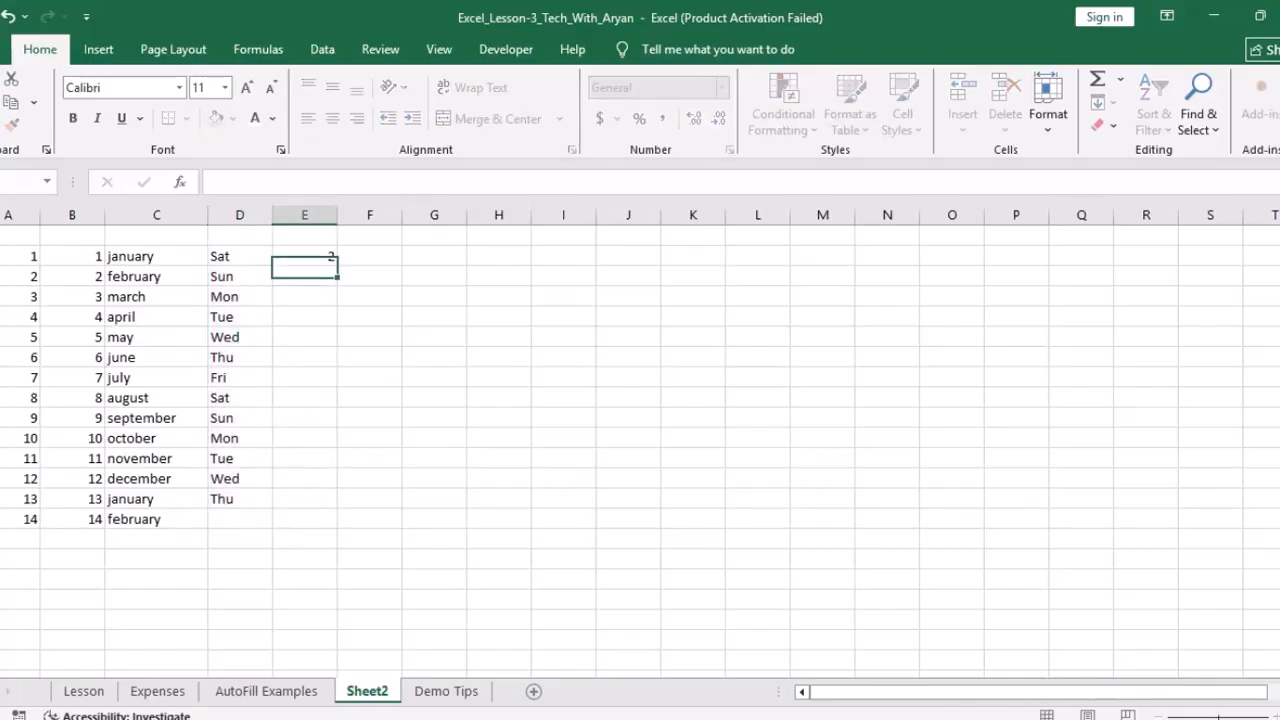
pyautogui.write('4')
pyautogui.press('Return')
pyautogui.press('Up')
pyautogui.press('Up')
pyautogui.hotkey('shift', 'Down')
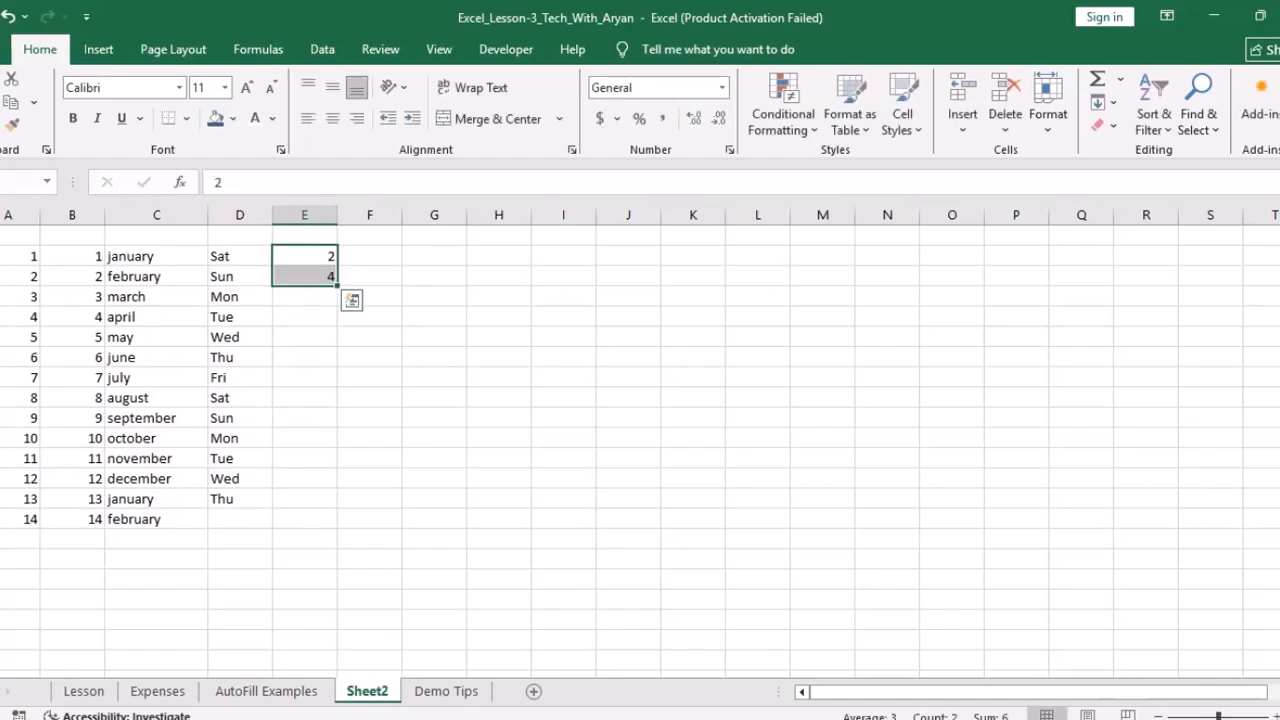
pyautogui.moveTo(337, 286); pyautogui.dragTo(336, 507)
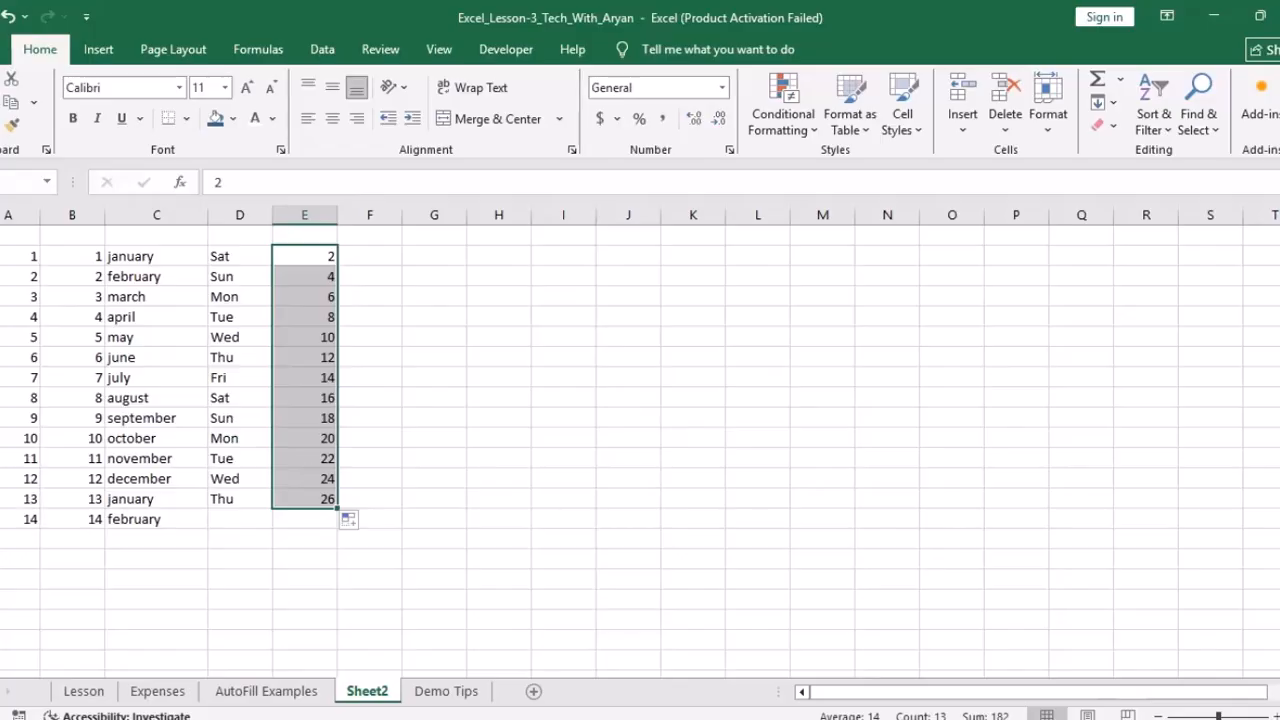
pyautogui.click(266, 691)
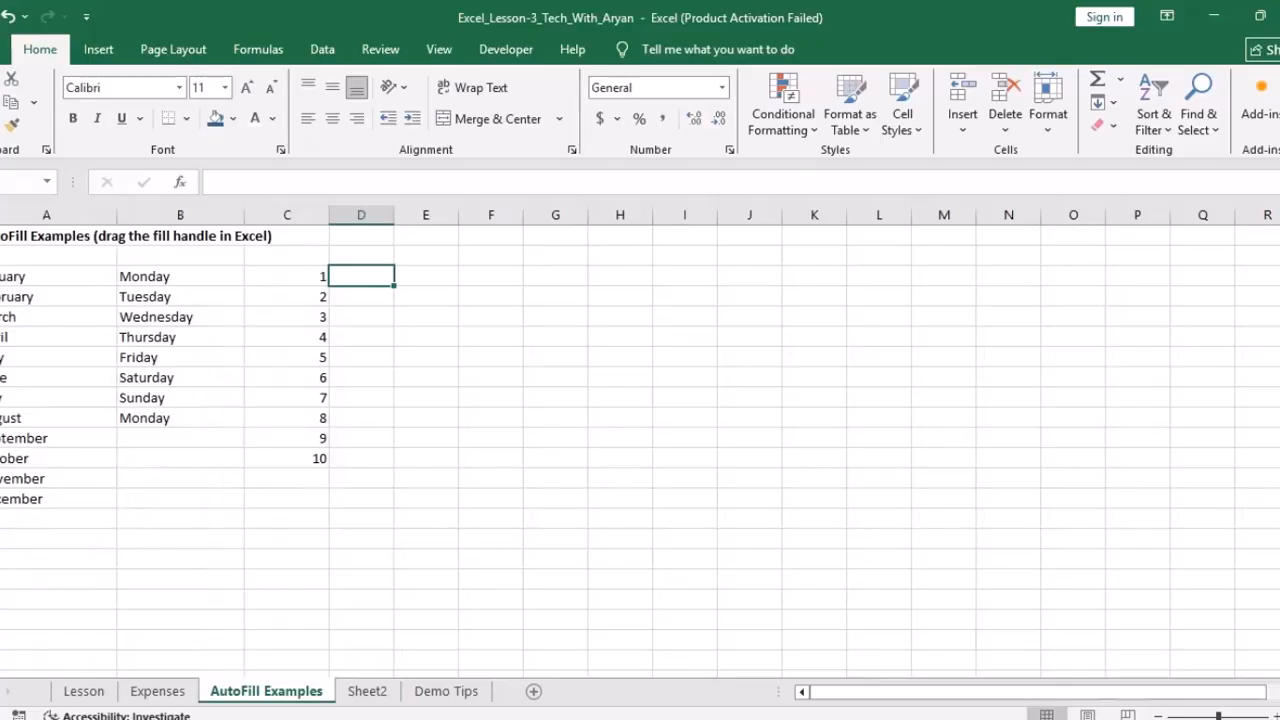
# Step: On the Demo Tips sheet, colour the Use Alt + Enter tip text red
pyautogui.click(446, 691)
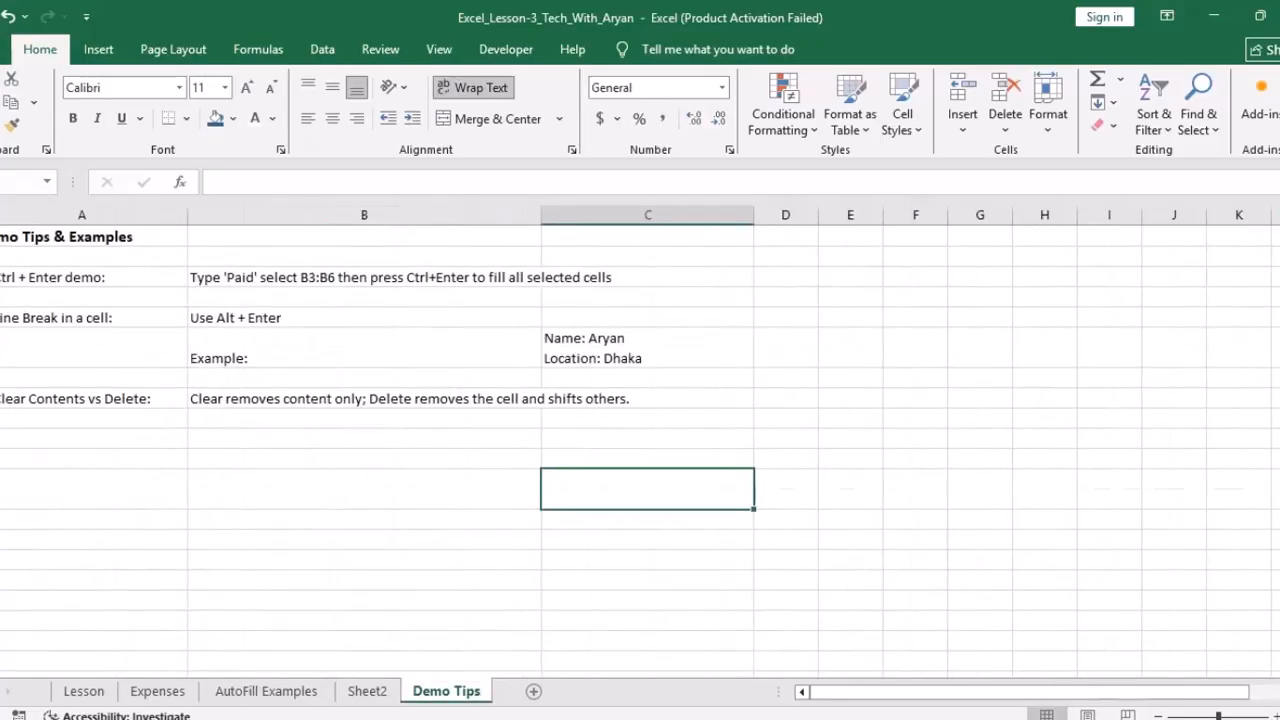
pyautogui.click(94, 318)
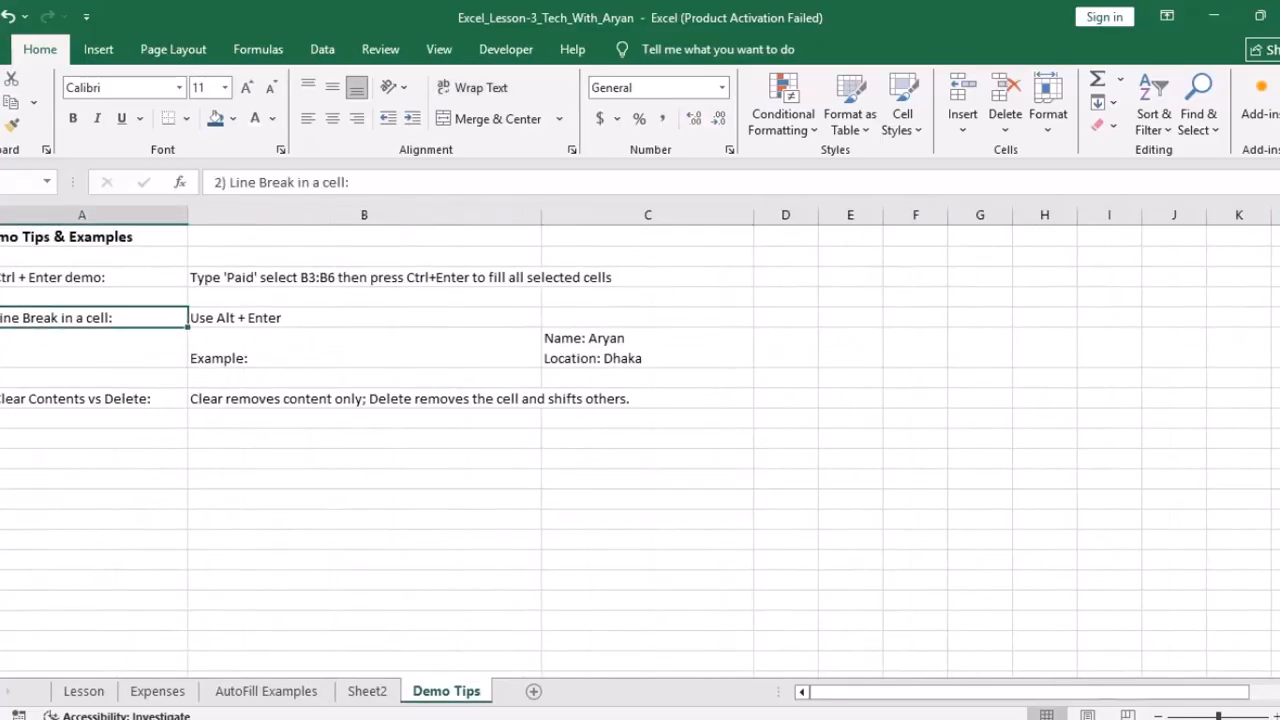
pyautogui.click(300, 318)
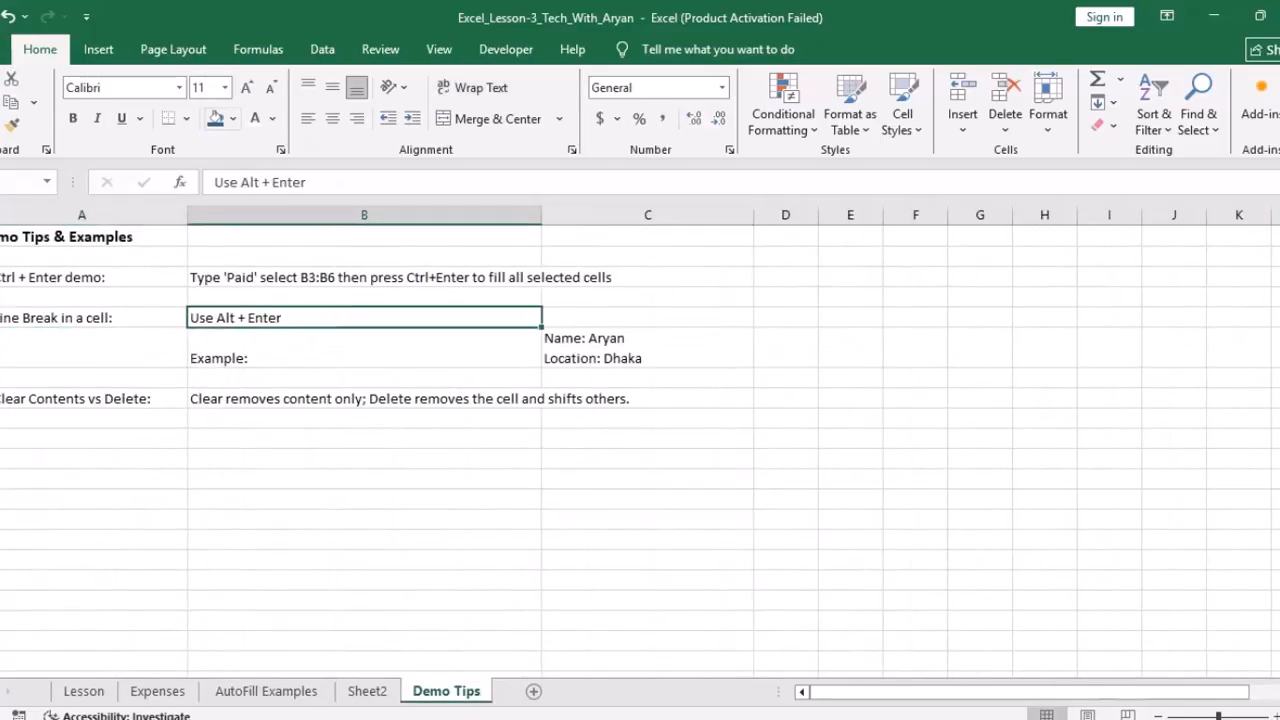
pyautogui.click(272, 118)
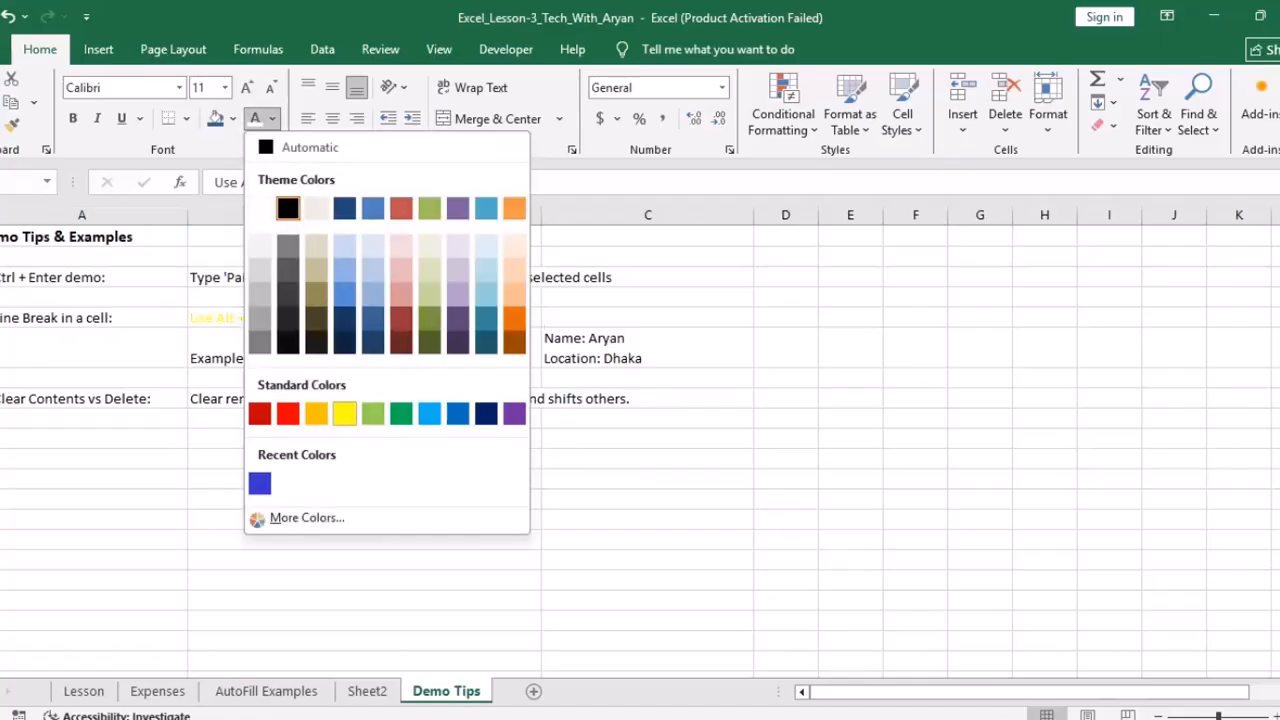
pyautogui.click(345, 413)
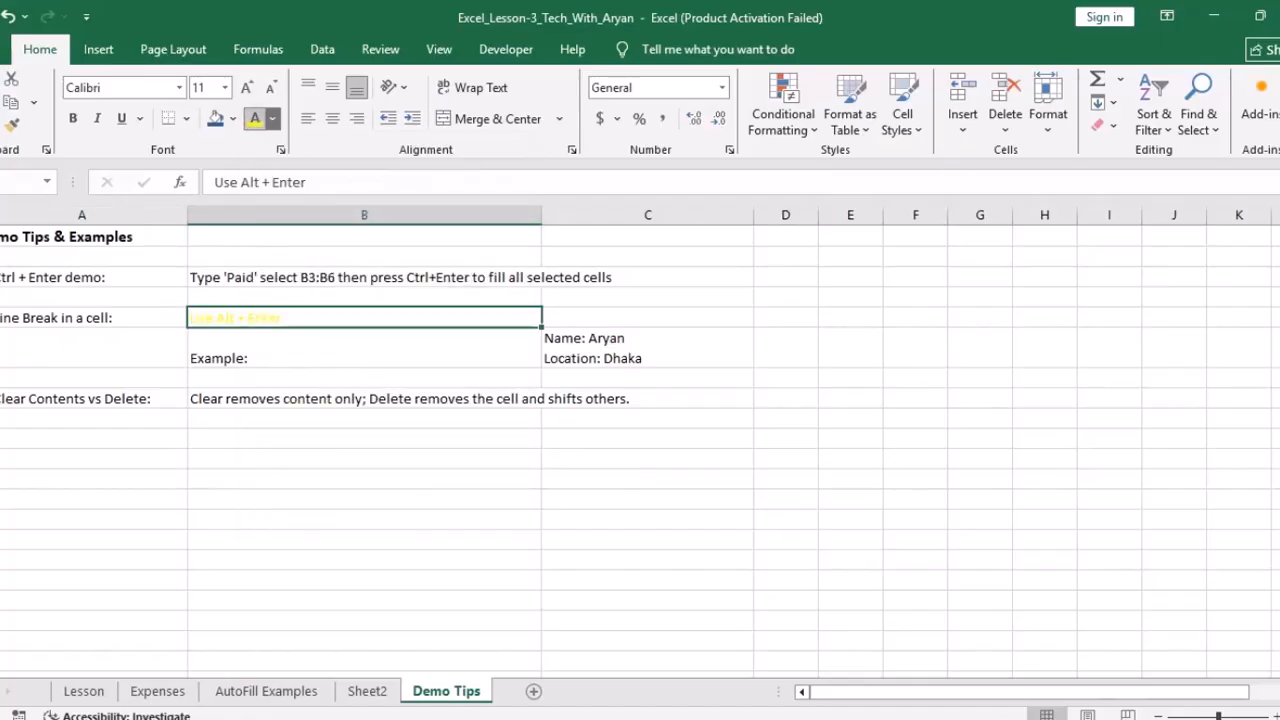
pyautogui.click(272, 118)
pyautogui.click(287, 413)
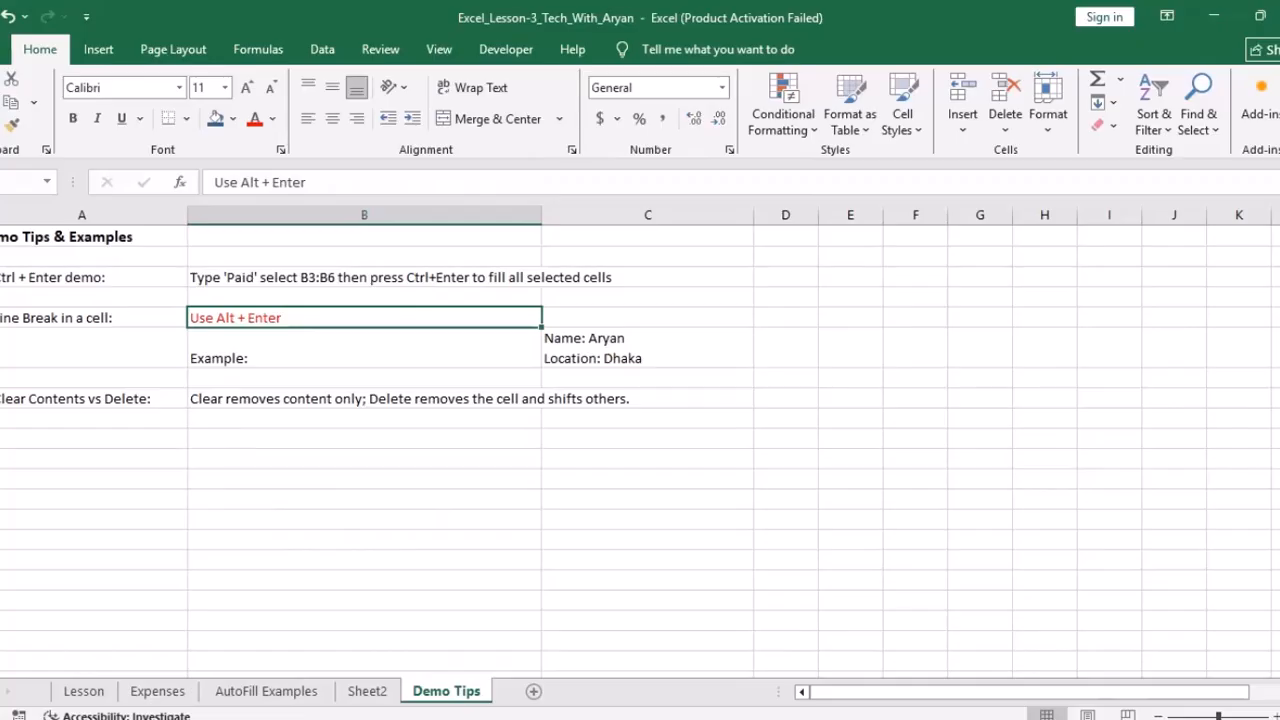
# Step: Enter a cell in column C holding a first name and a second name on separate lines
pyautogui.click(647, 499)
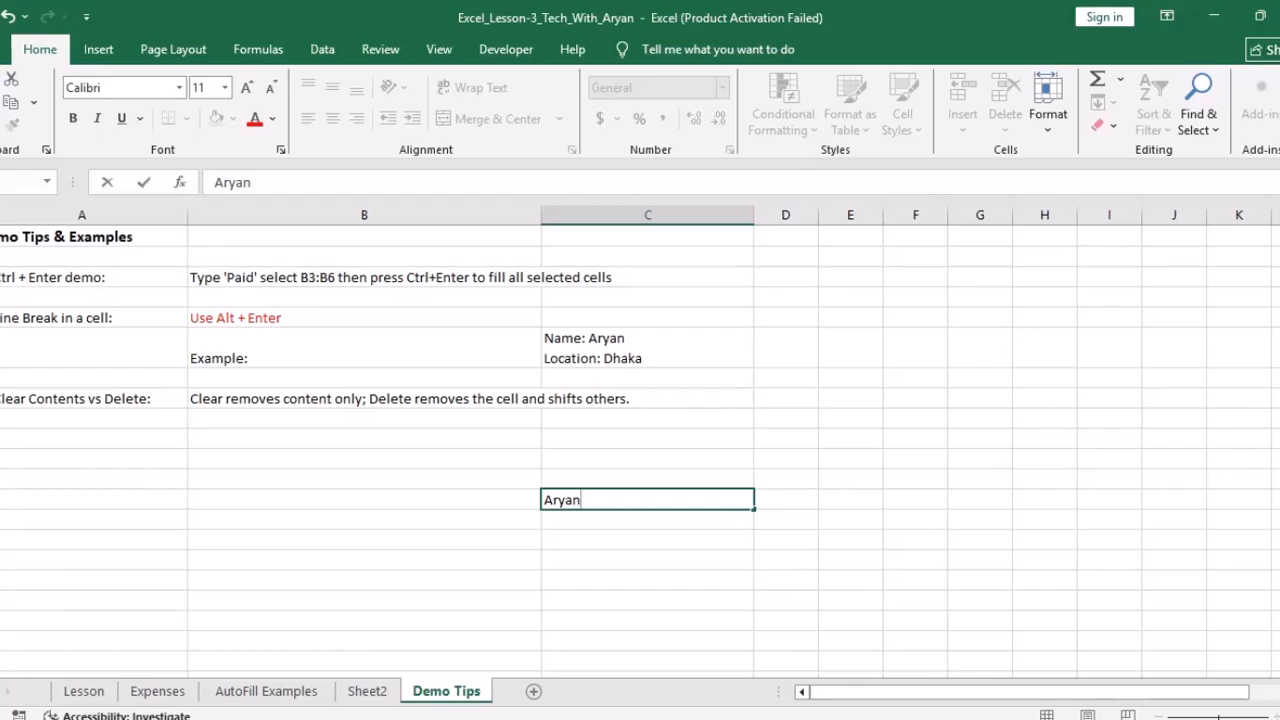
pyautogui.hotkey('alt', 'Return')
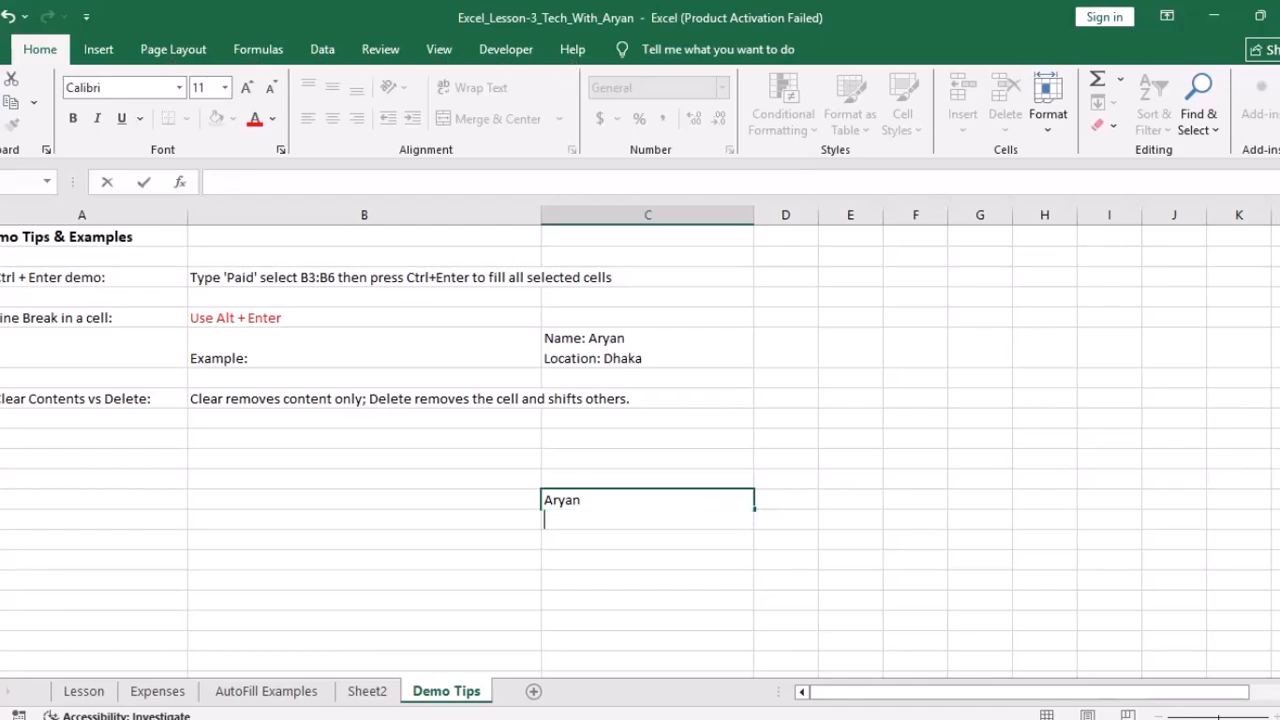
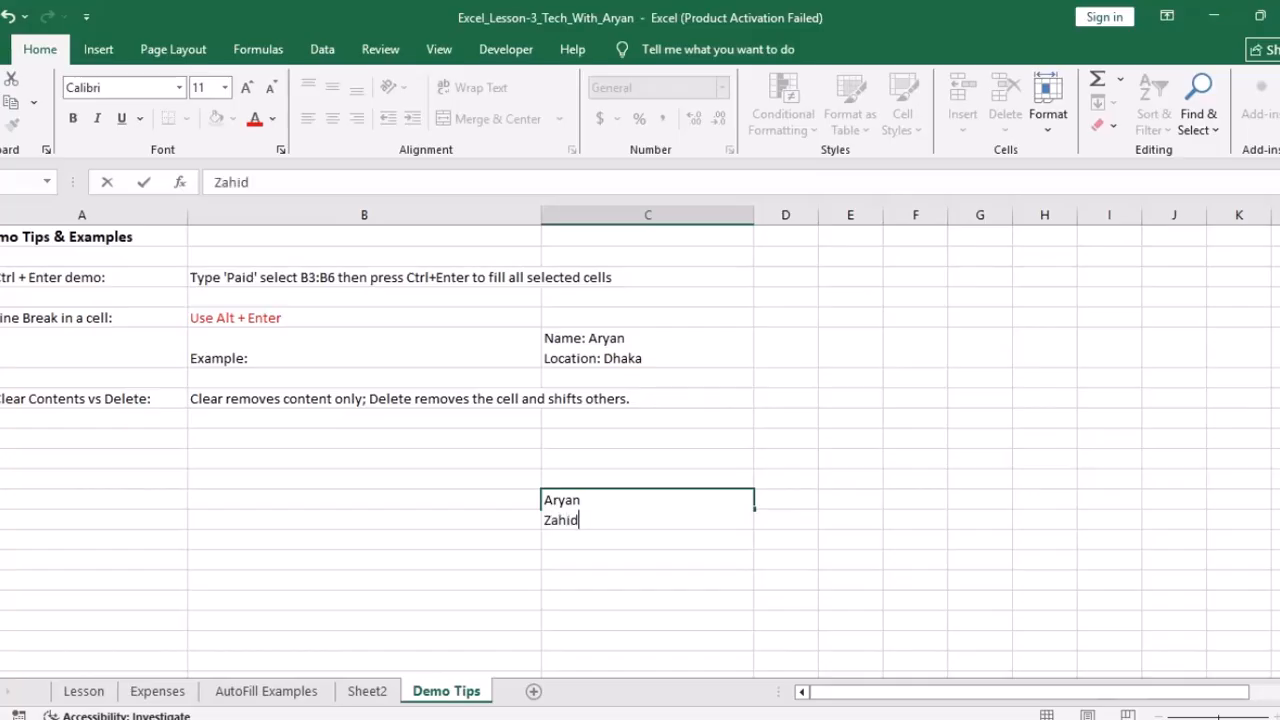
pyautogui.hotkey('ctrl', 'Return')
pyautogui.click(648, 560)
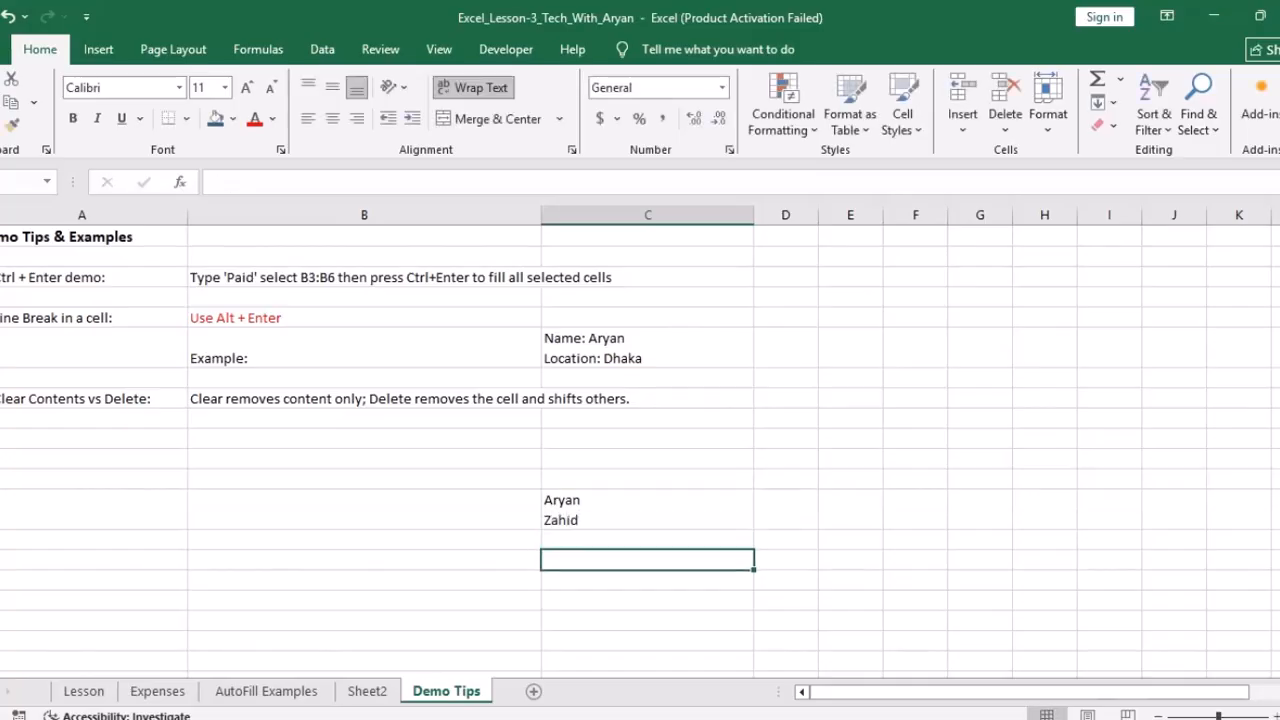
pyautogui.click(648, 510)
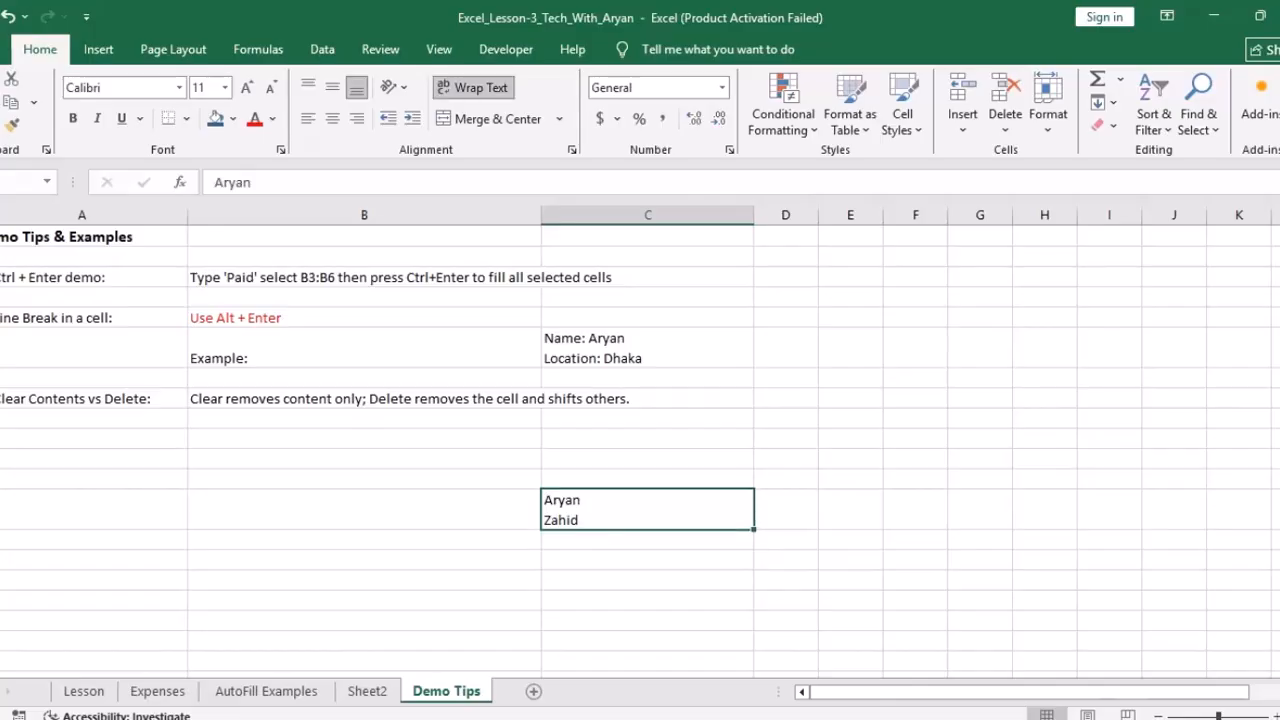
pyautogui.click(648, 540)
# Step: Type a name into a column E cell, then auto-fit and widen column E
pyautogui.click(850, 439)
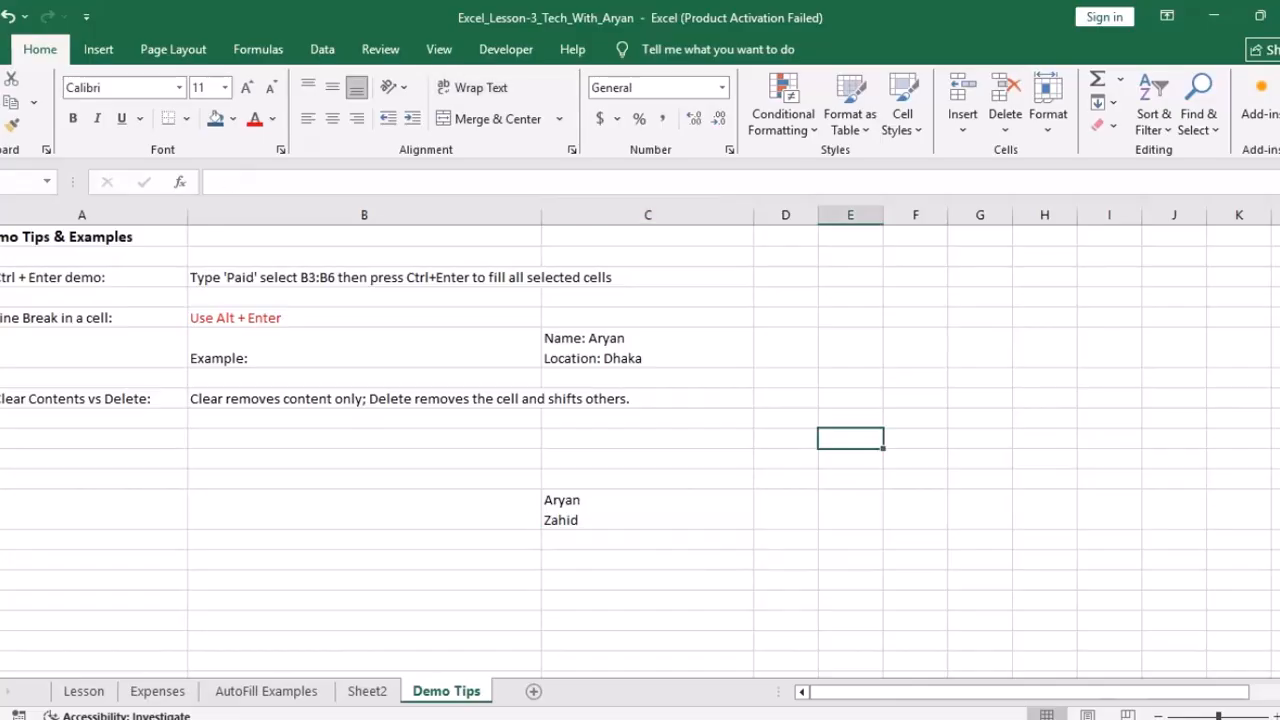
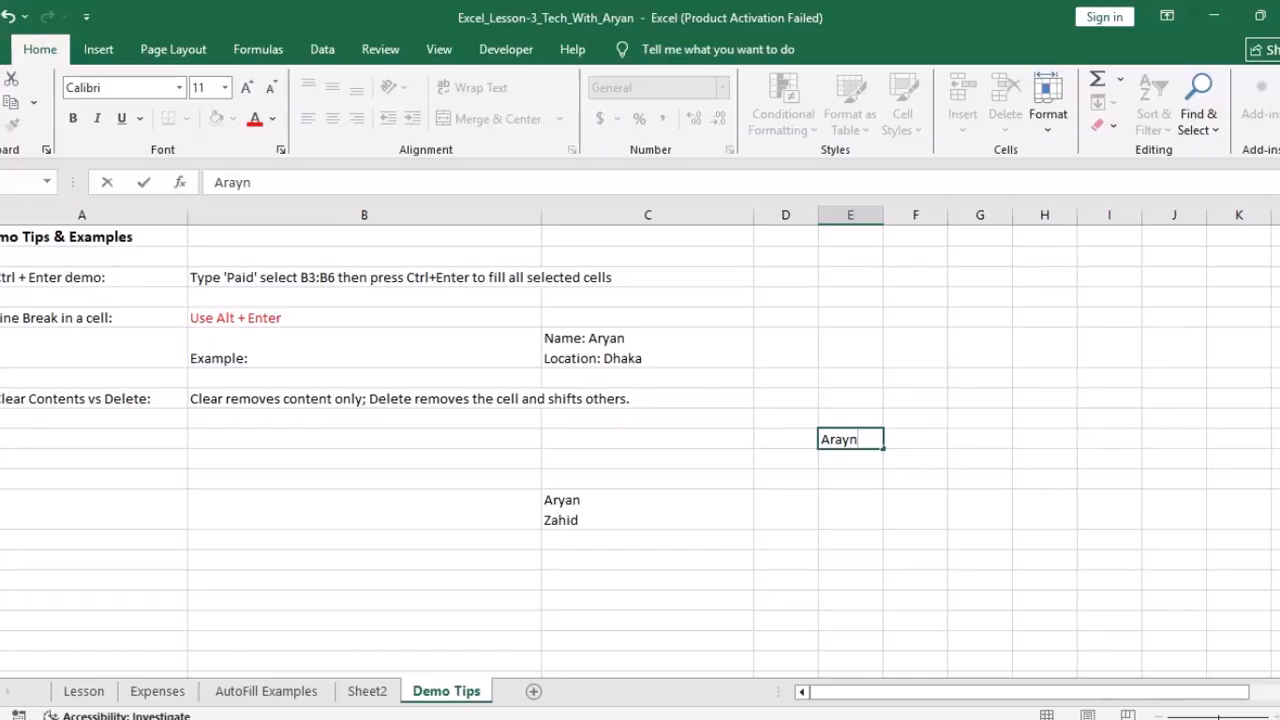
pyautogui.press('Return')
pyautogui.doubleClick(850, 439)
pyautogui.click(859, 439)
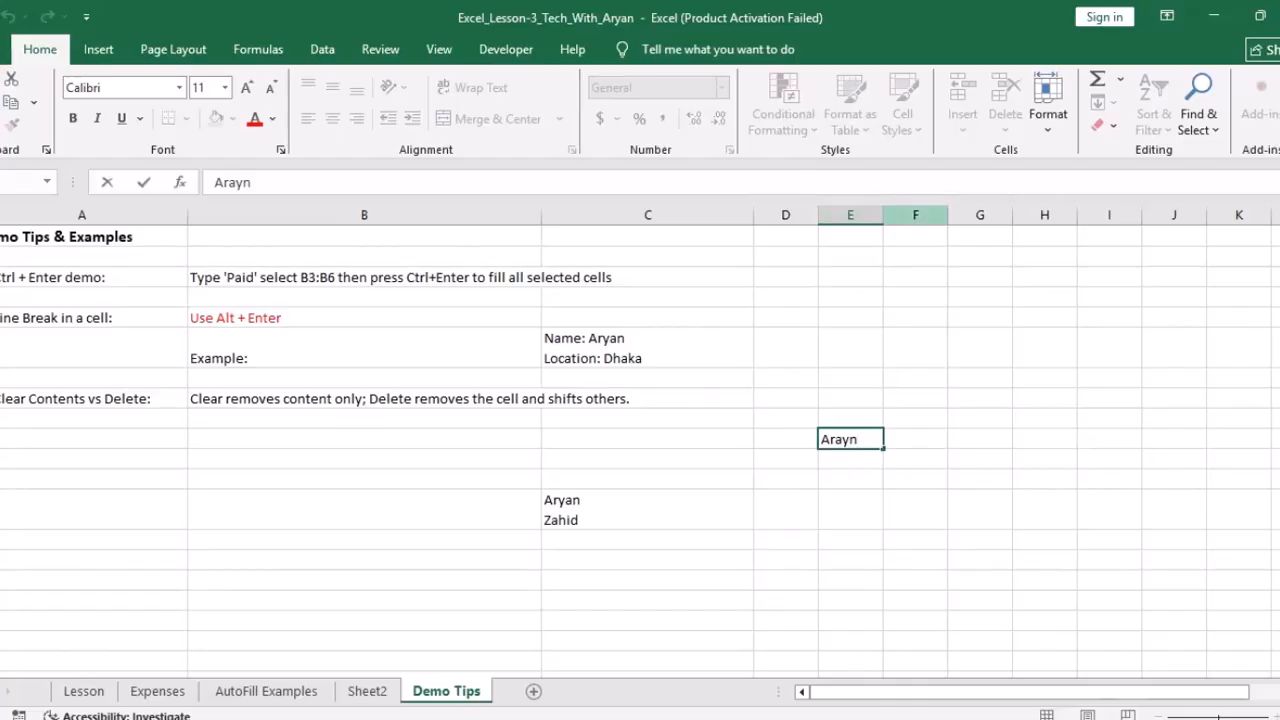
pyautogui.doubleClick(882, 215)
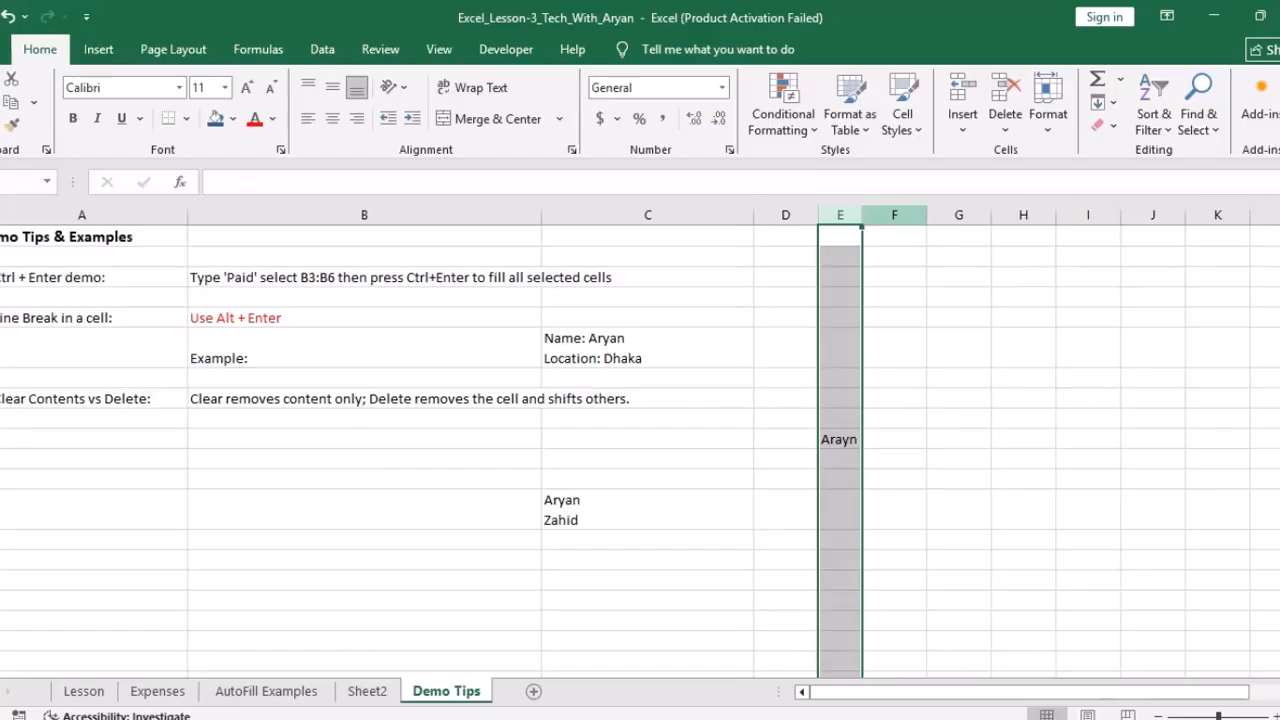
pyautogui.moveTo(862, 215); pyautogui.dragTo(932, 215)
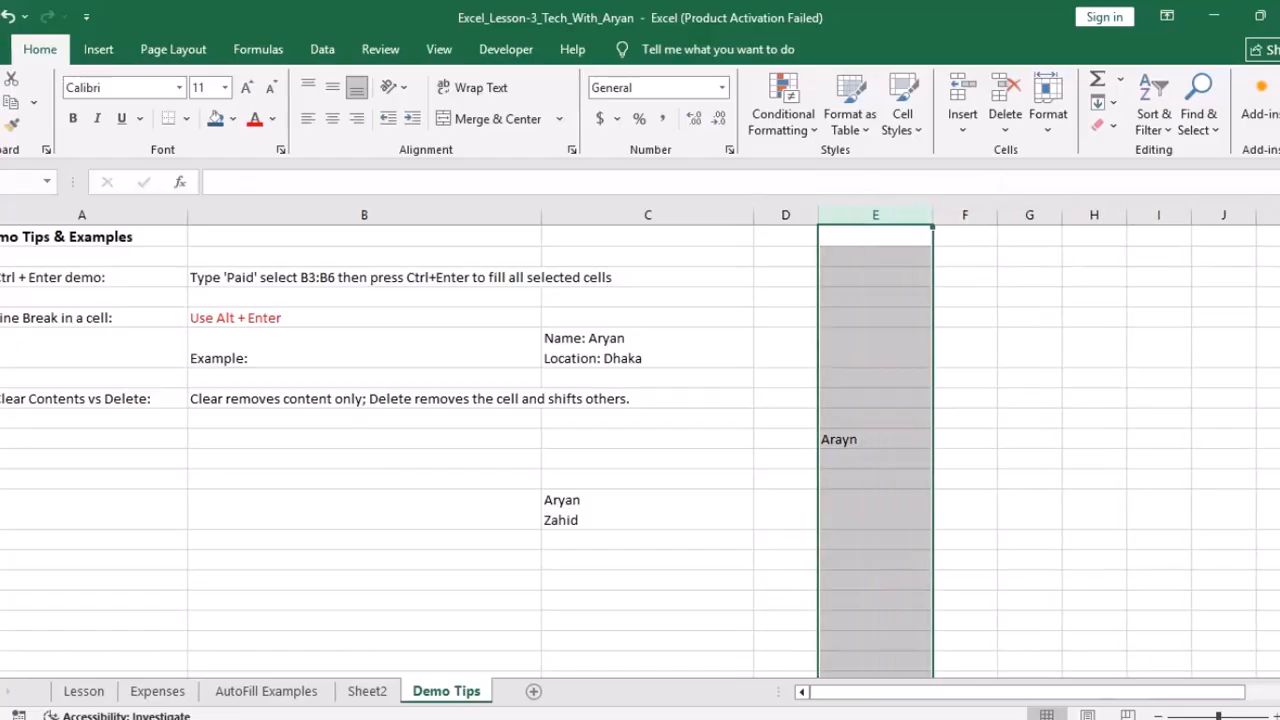
# Step: Add a second name on a new line within that column E cell
pyautogui.doubleClick(876, 439)
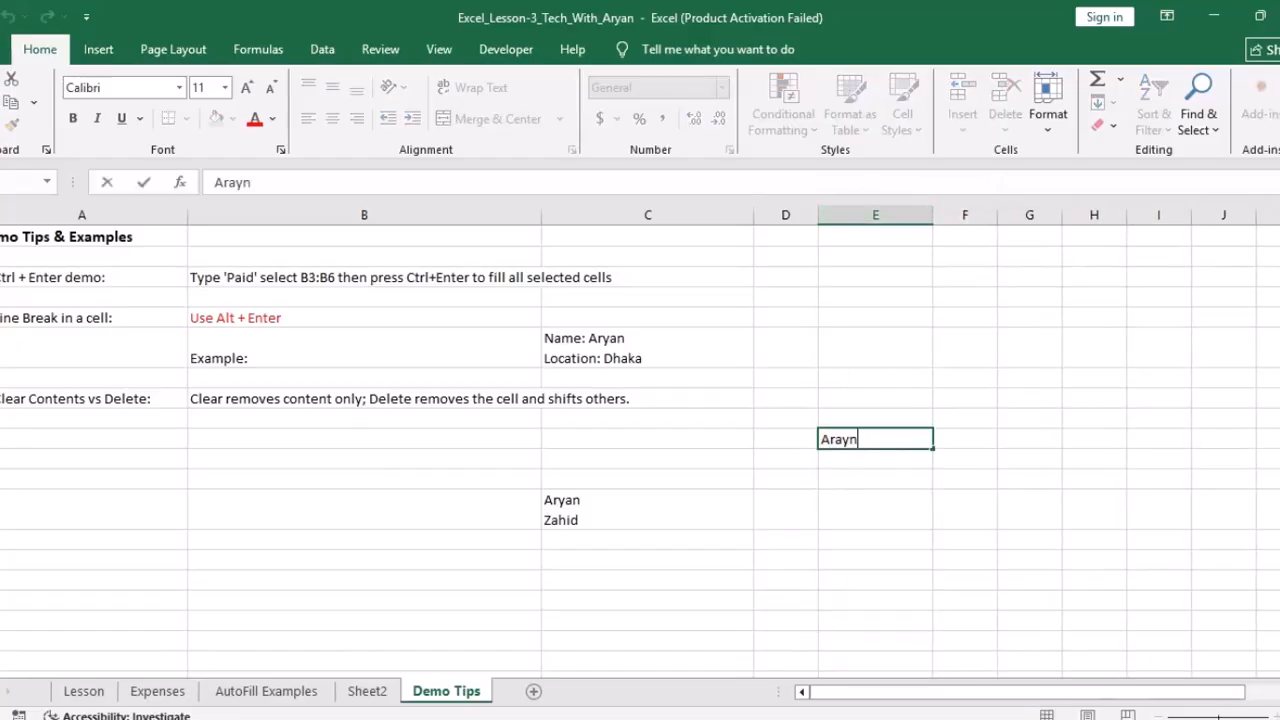
pyautogui.hotkey('alt', 'Return')
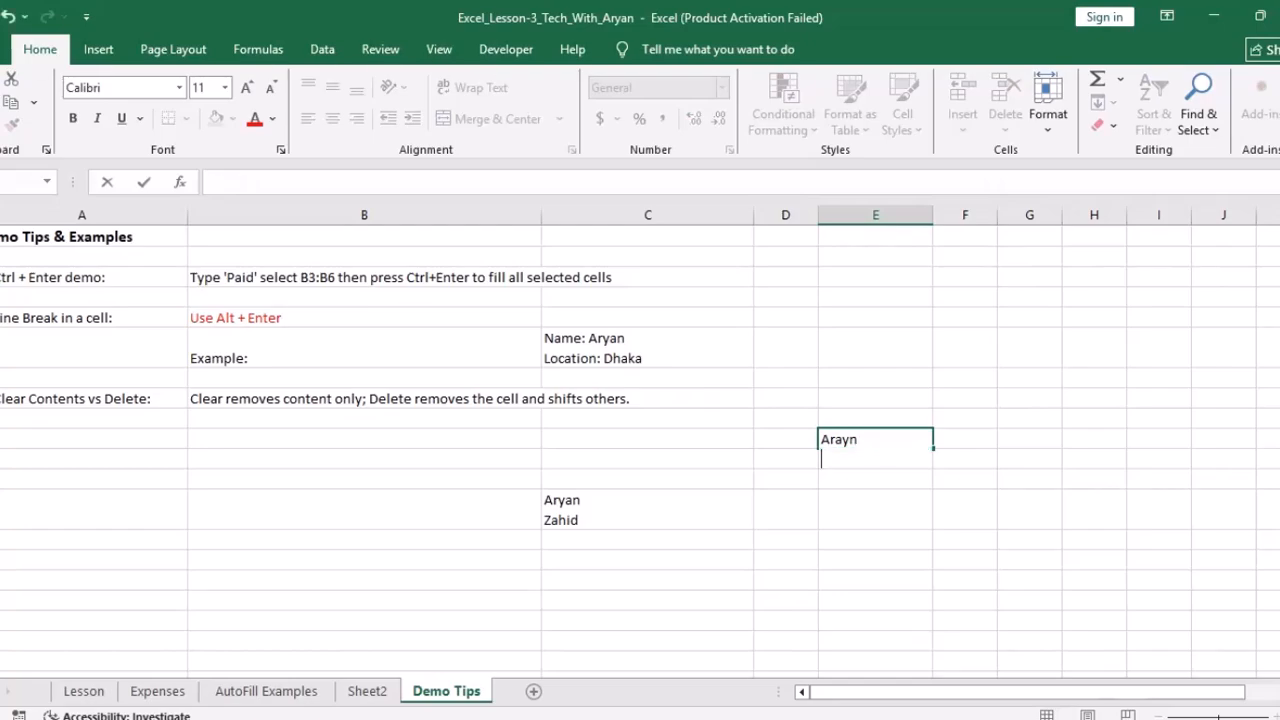
pyautogui.click(875, 509)
pyautogui.click(875, 449)
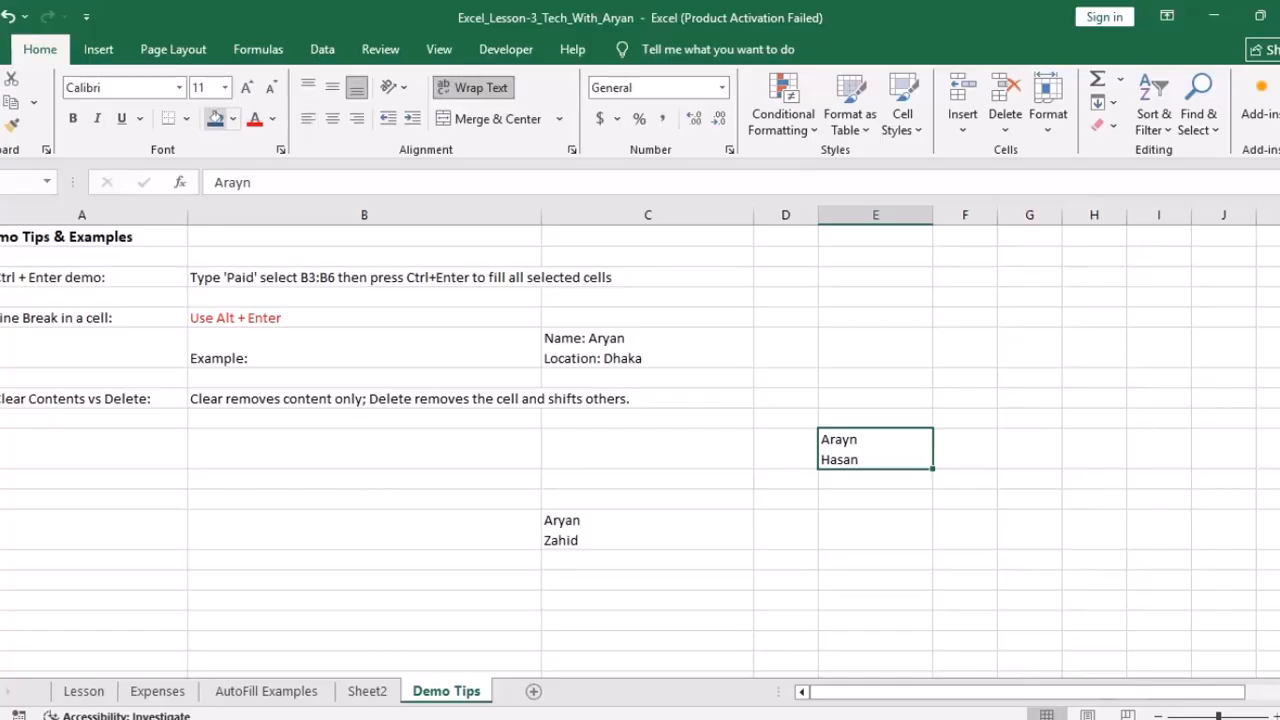
# Step: Apply Thick Outside Borders to the two-name column E cell, then switch to AutoFill Examples
pyautogui.click(186, 118)
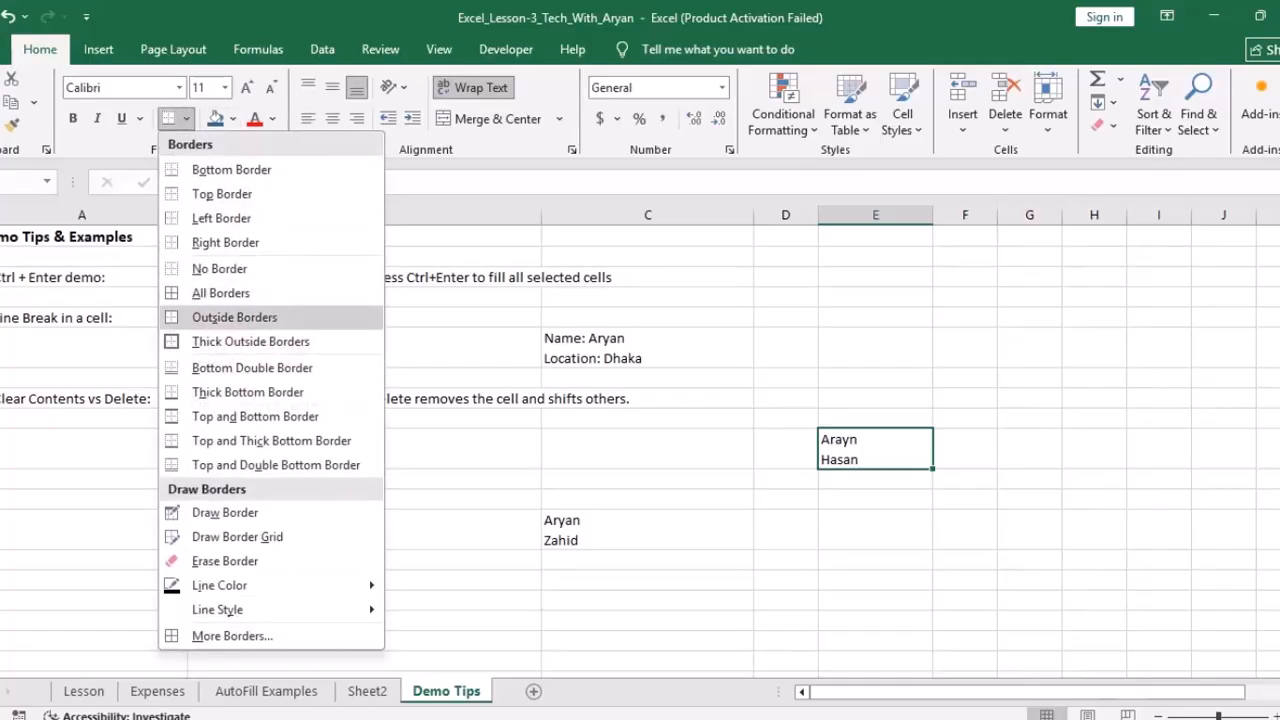
pyautogui.click(250, 341)
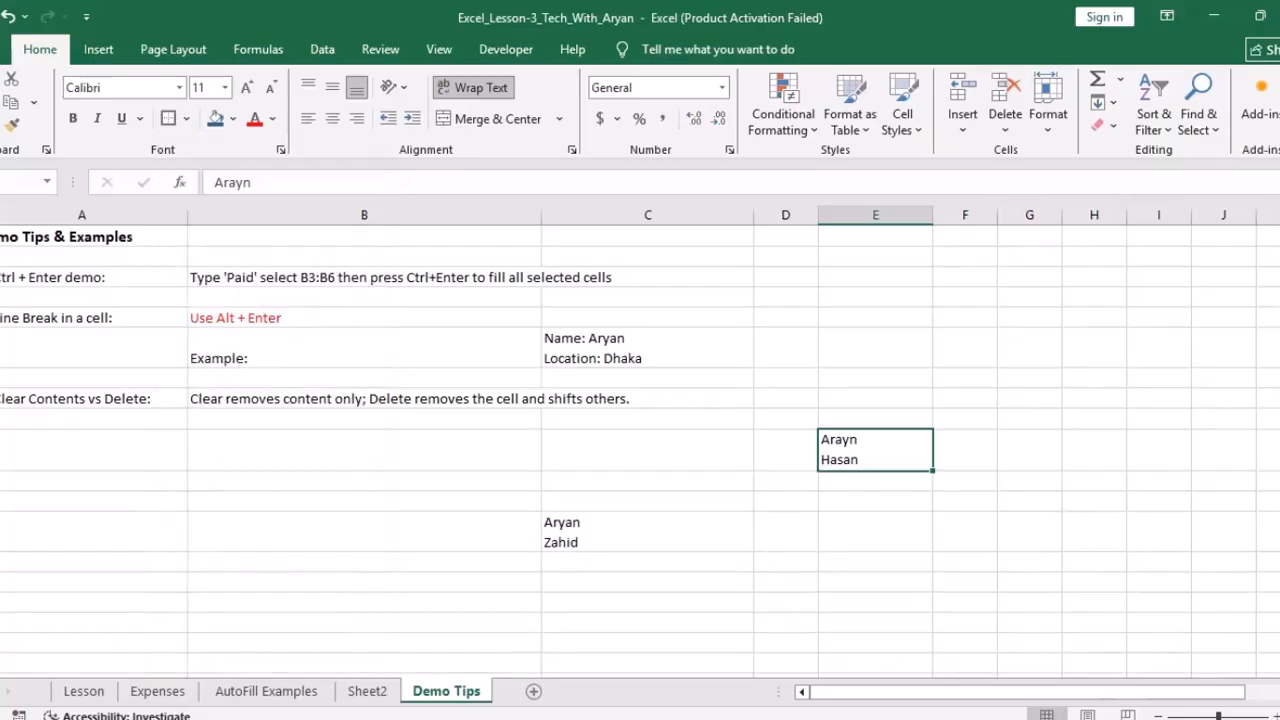
pyautogui.click(875, 531)
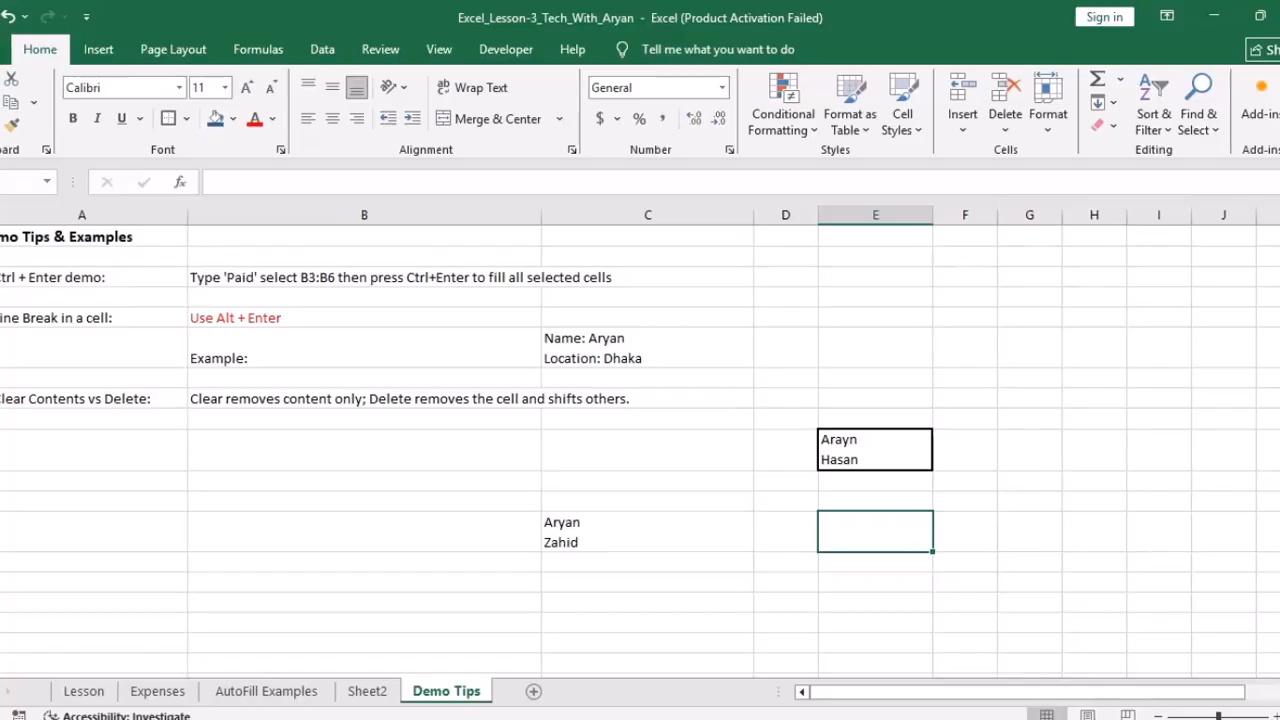
pyautogui.click(266, 691)
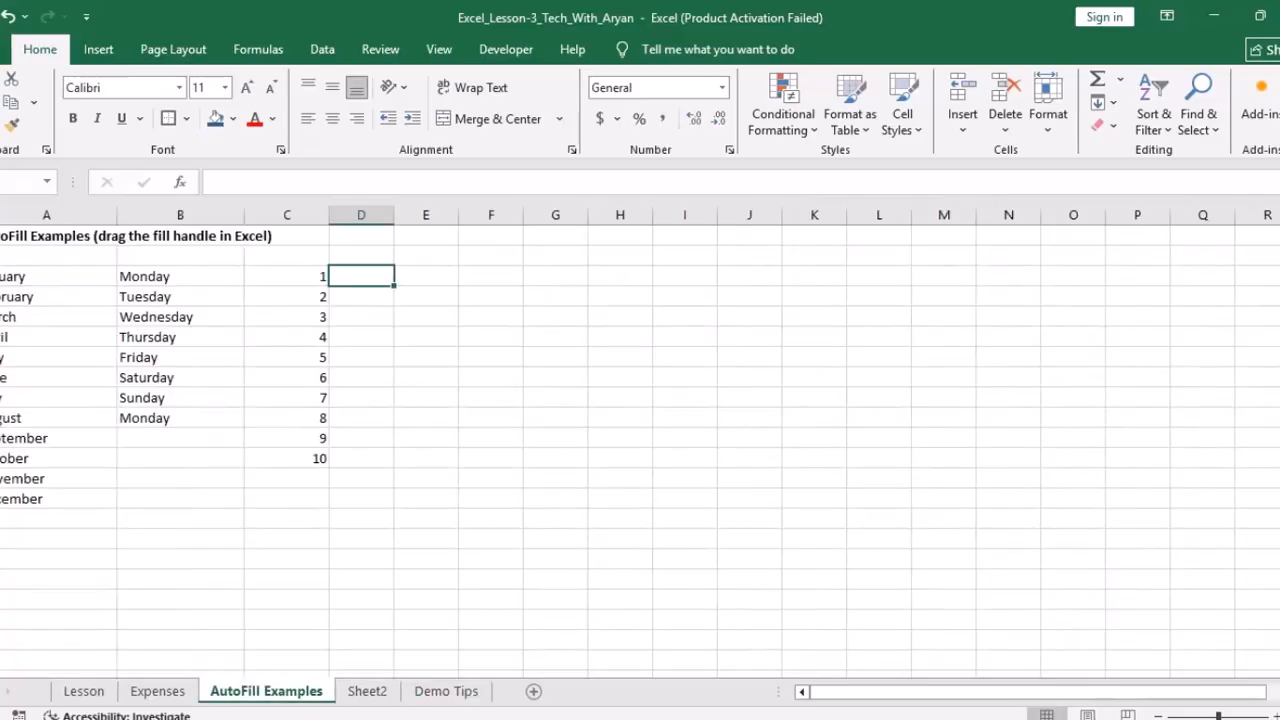